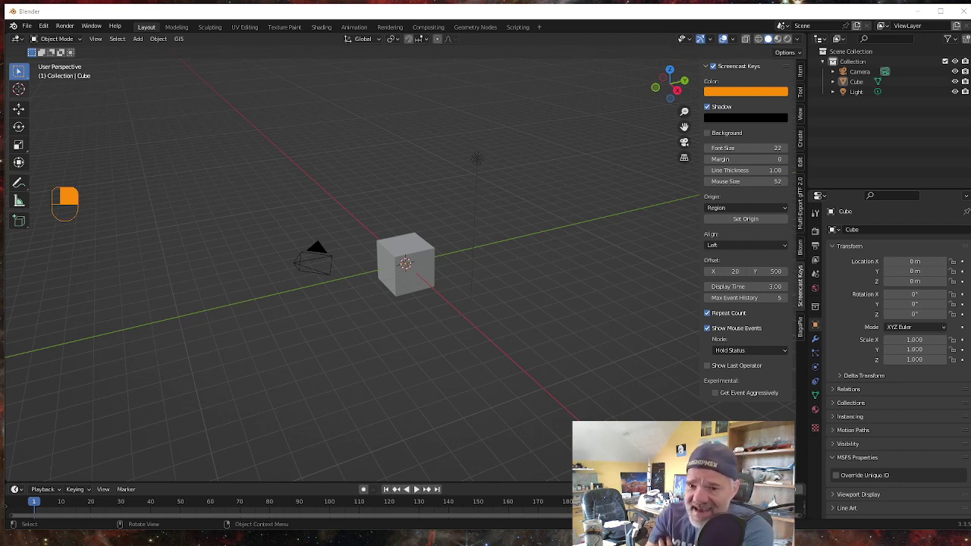
Delete the default cube, camera and light, then add a BagaPie Architecture > Tiles object
click(801, 71)
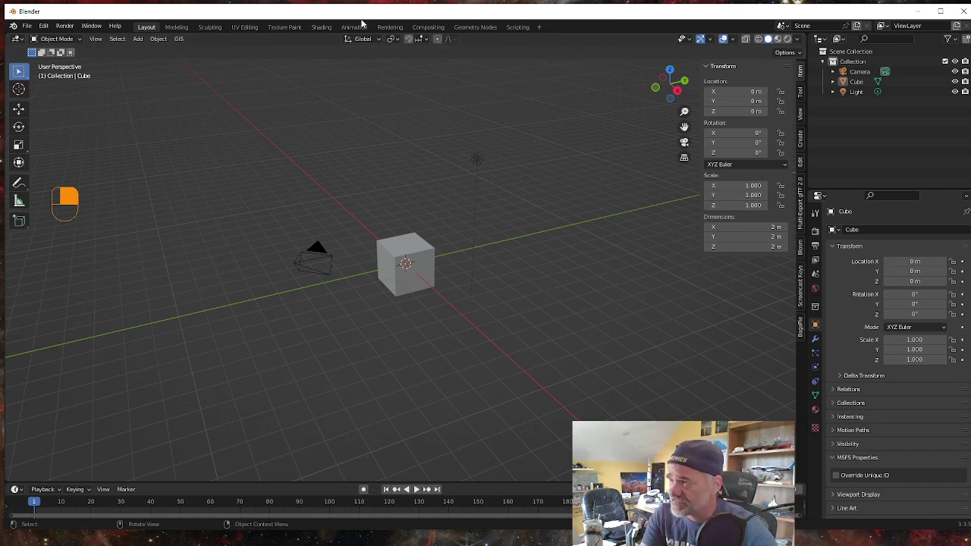
key(a)
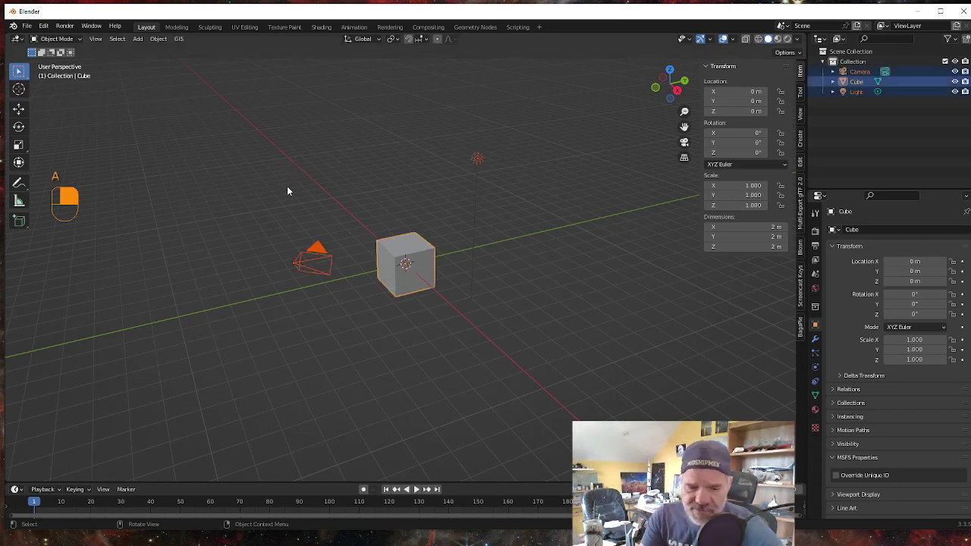
key(Delete)
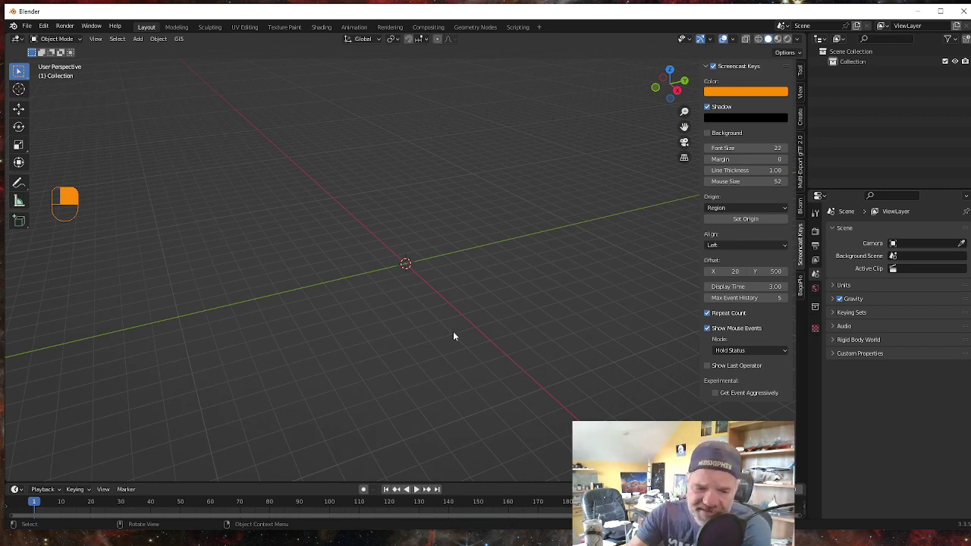
key(j)
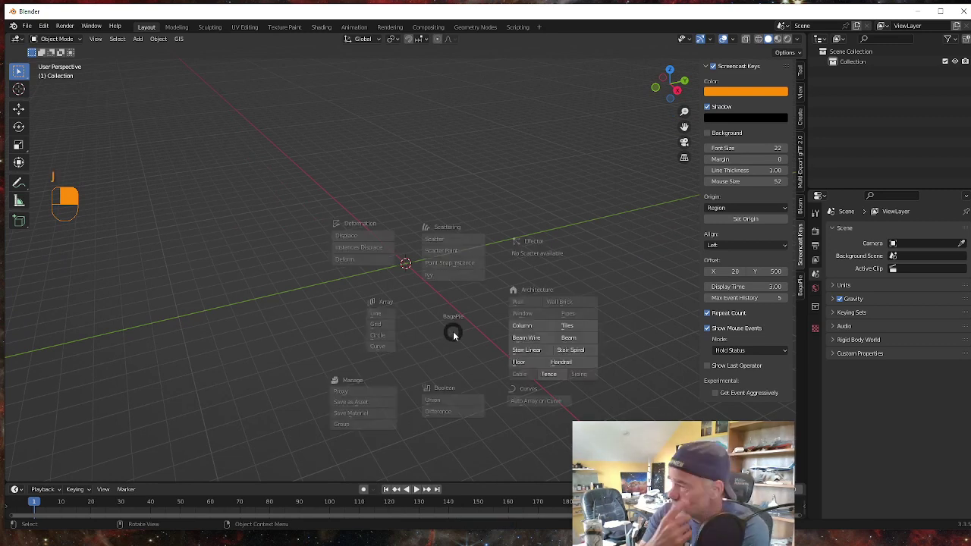
click(567, 325)
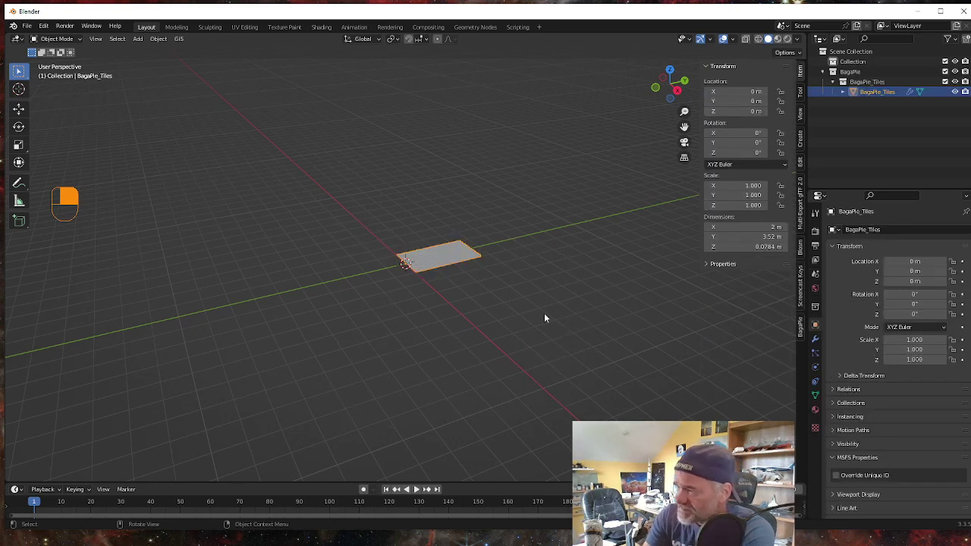
Select the new tiles plane, orbit and zoom around the barrel tiles, and show its modifier settings
click(452, 270)
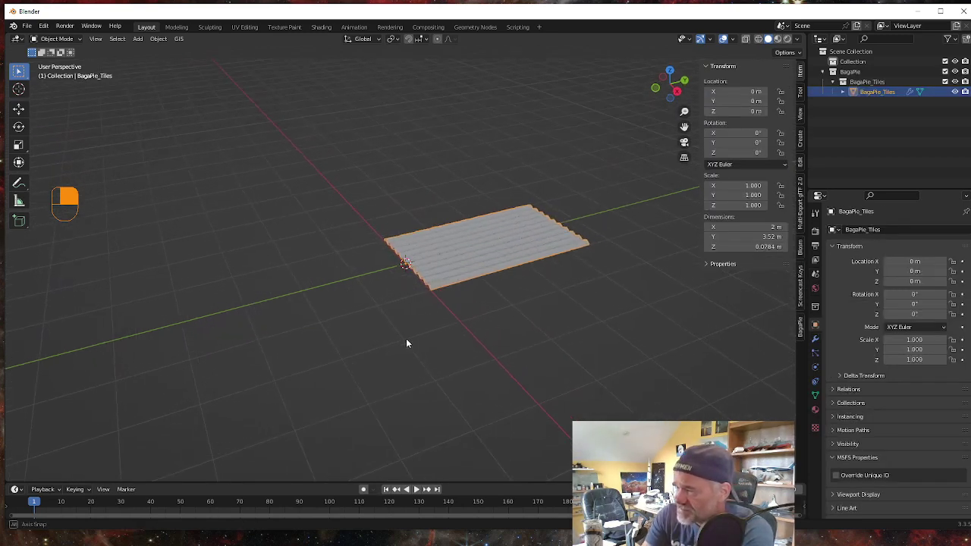
middle_drag(405, 341, 298, 316)
shift+middle_drag(479, 431, 483, 363)
scroll(483, 362, up, 4)
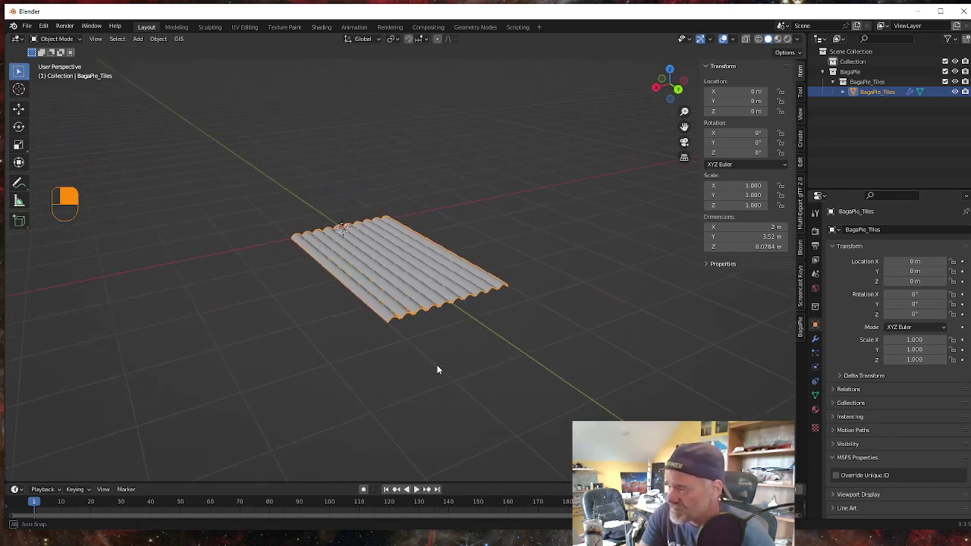
shift+middle_drag(487, 418, 471, 370)
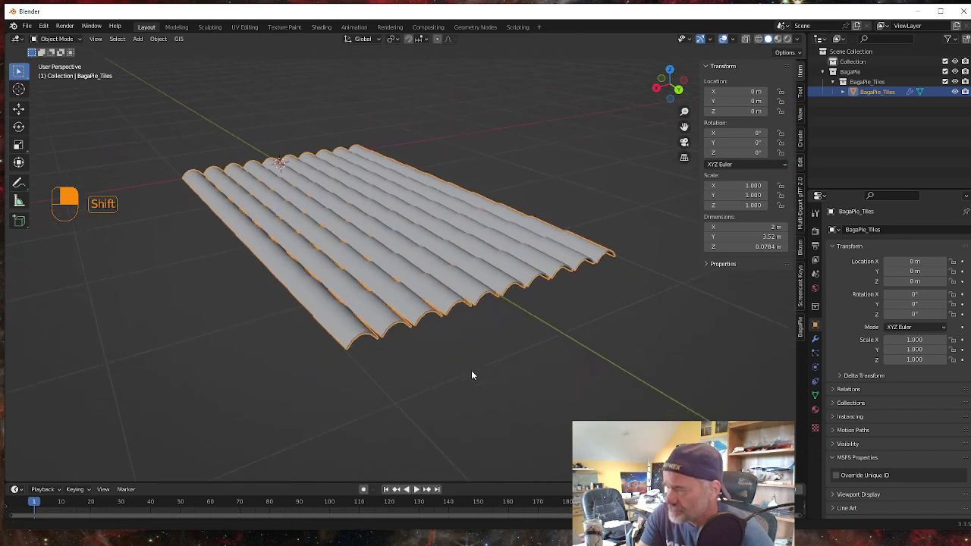
middle_drag(395, 395, 594, 398)
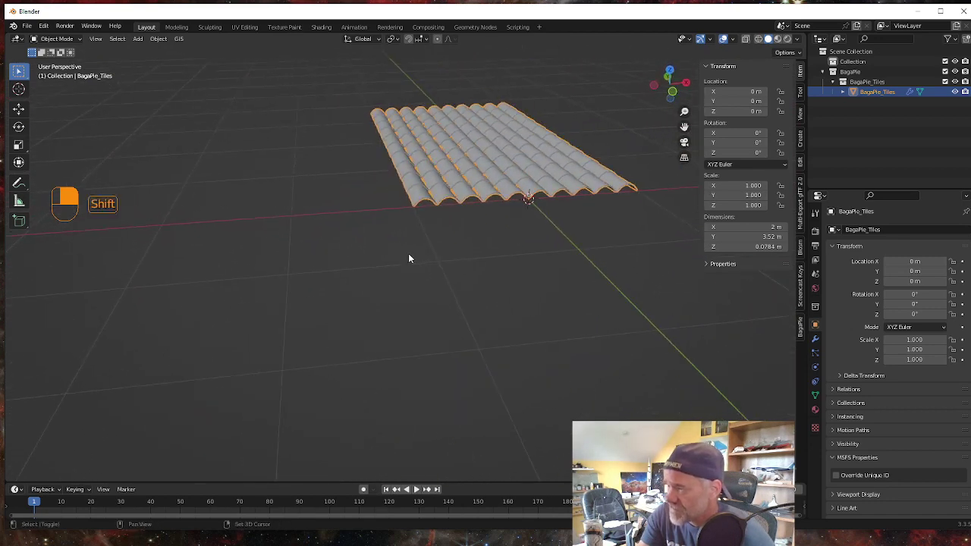
middle_drag(408, 255, 369, 372)
scroll(377, 372, up, 2)
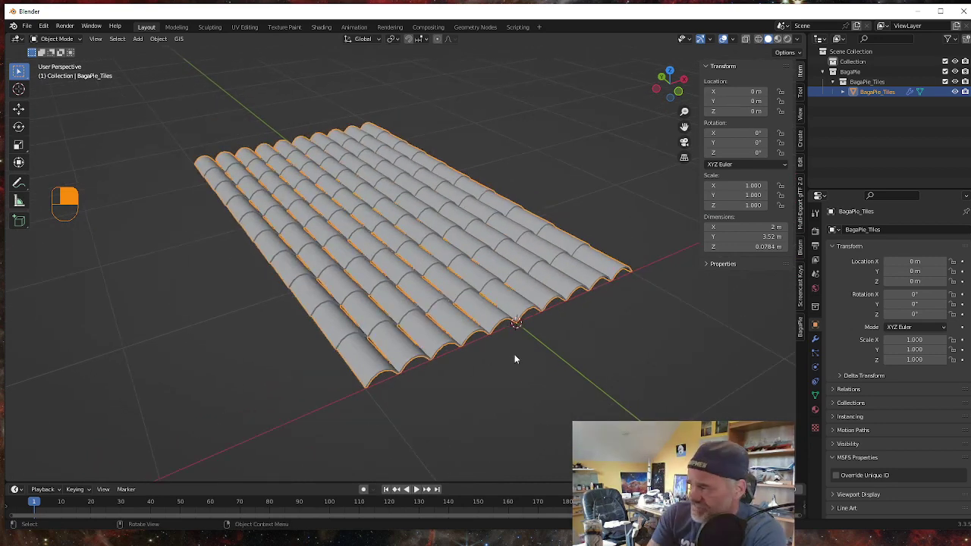
click(816, 339)
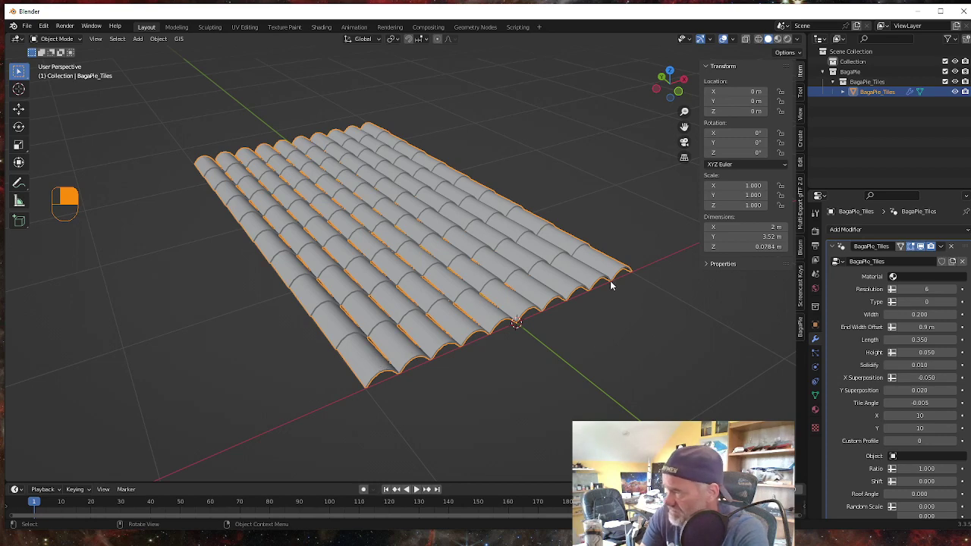
middle_drag(586, 333, 511, 364)
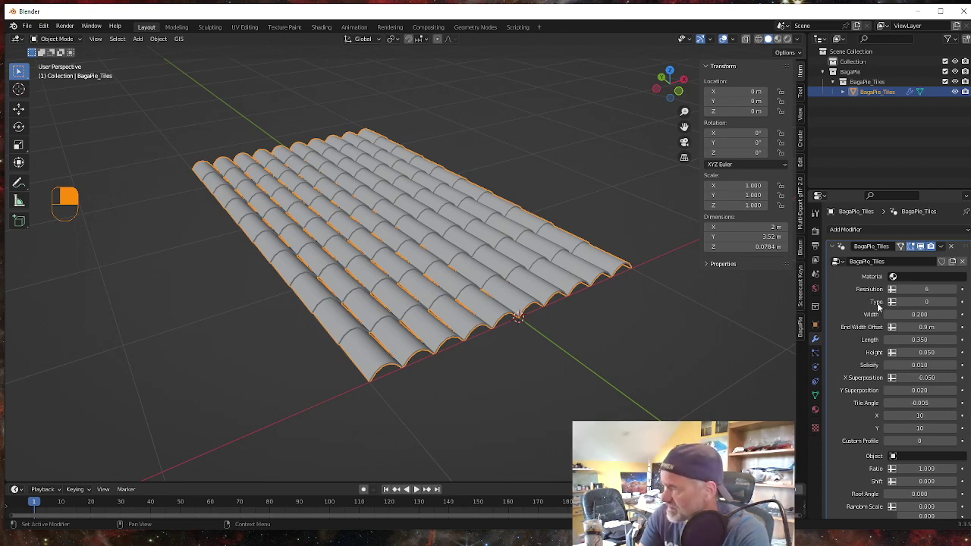
click(955, 303)
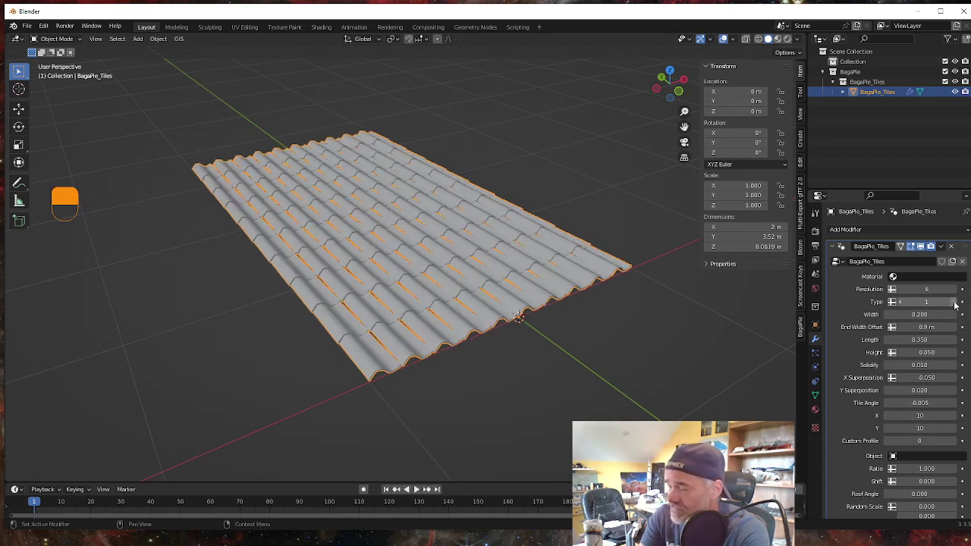
click(955, 303)
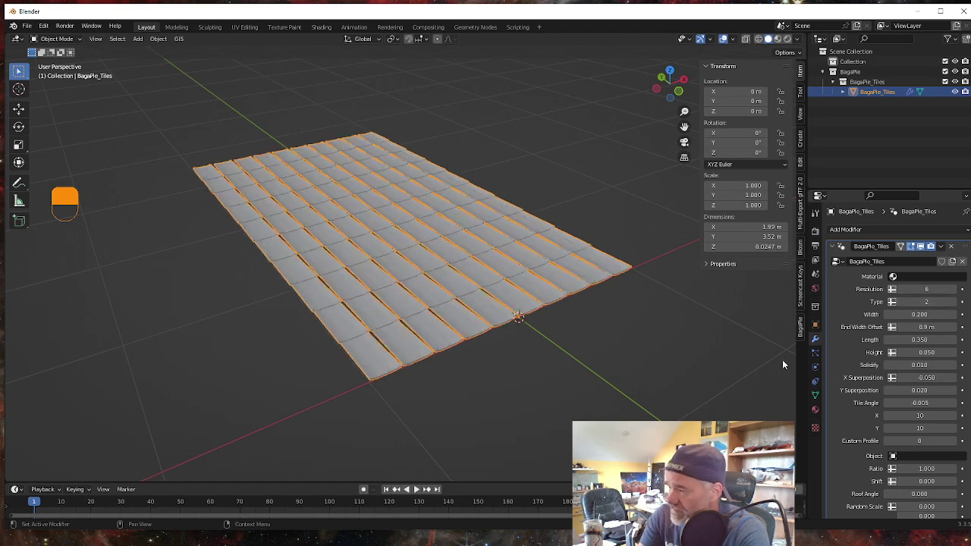
middle_drag(789, 364, 559, 402)
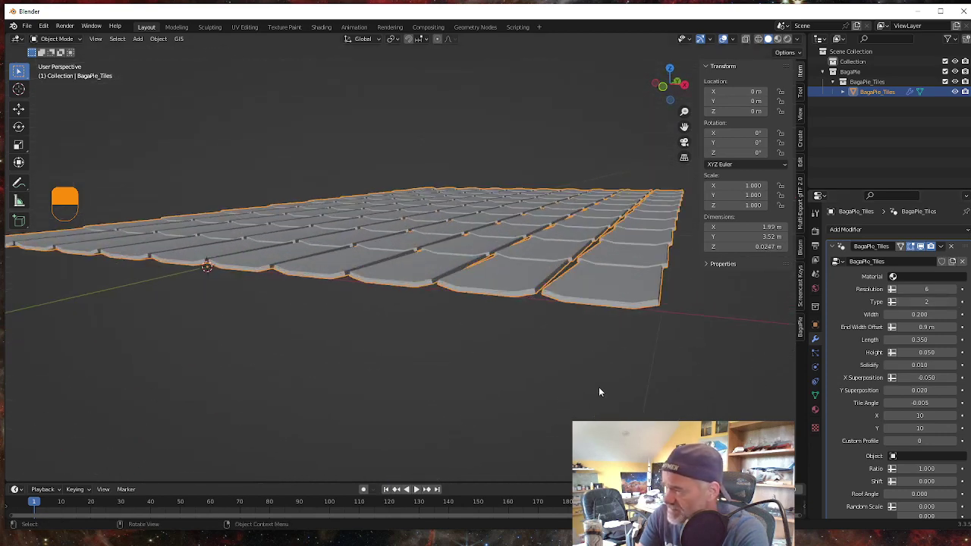
middle_drag(654, 384, 663, 388)
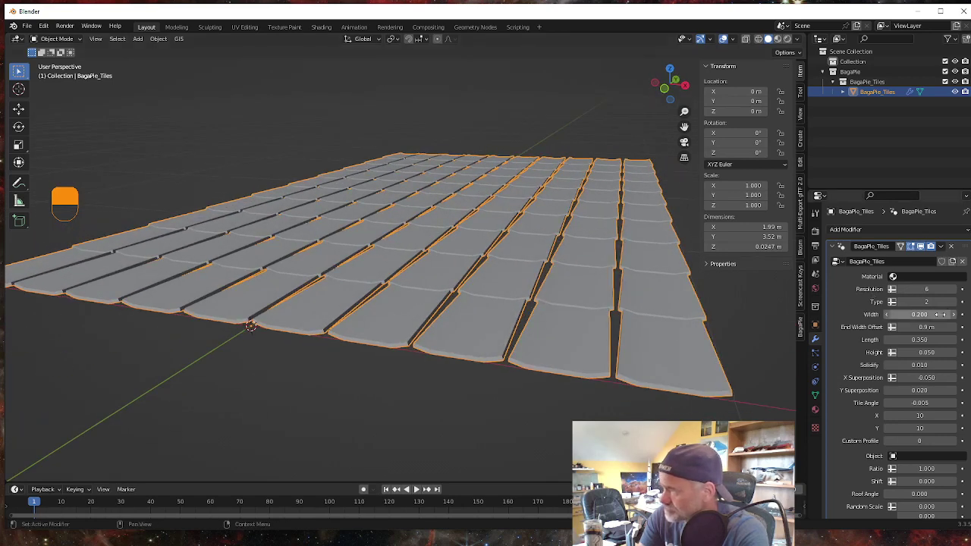
click(955, 302)
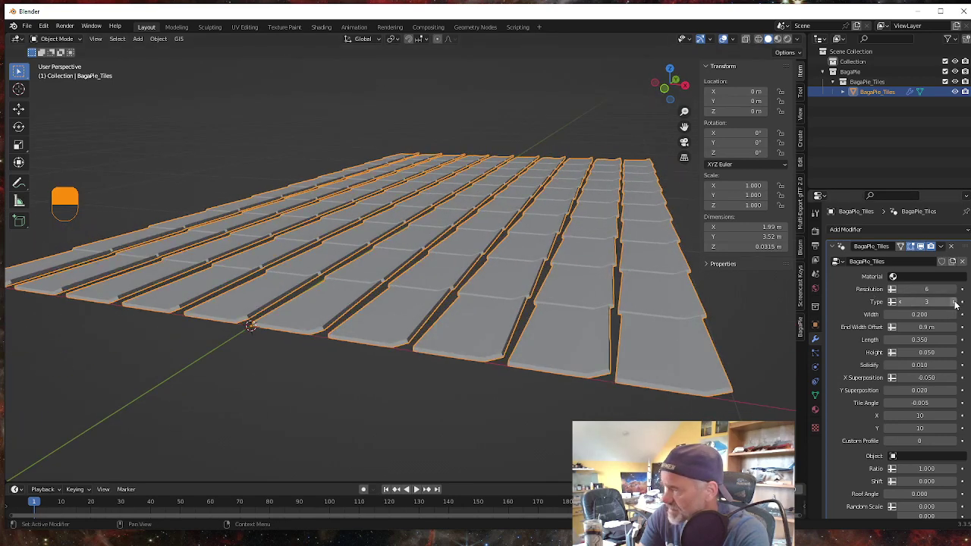
click(955, 303)
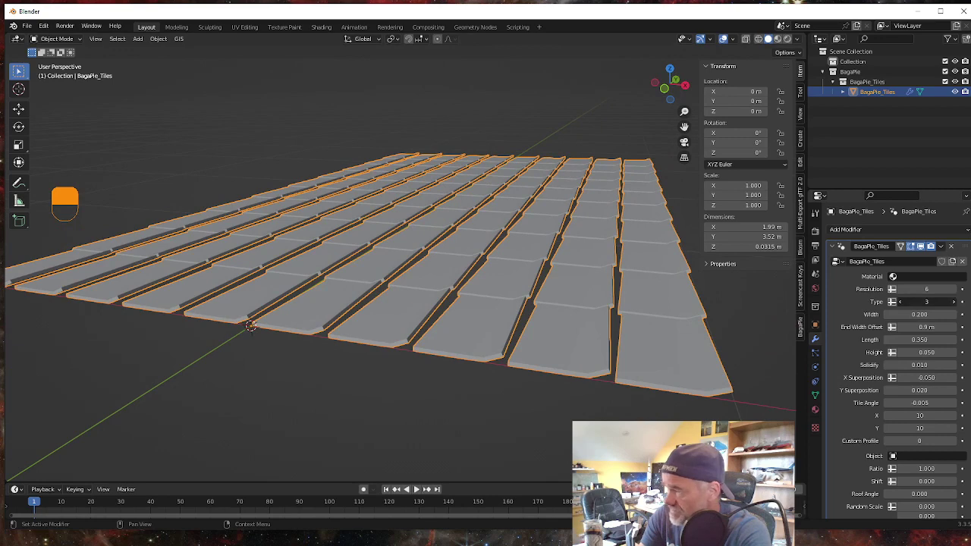
middle_drag(454, 447, 516, 450)
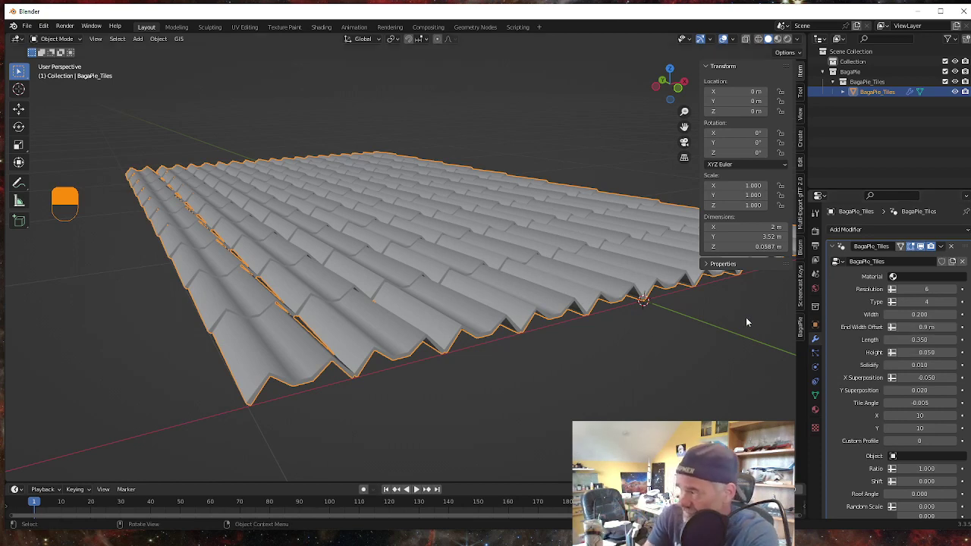
click(956, 303)
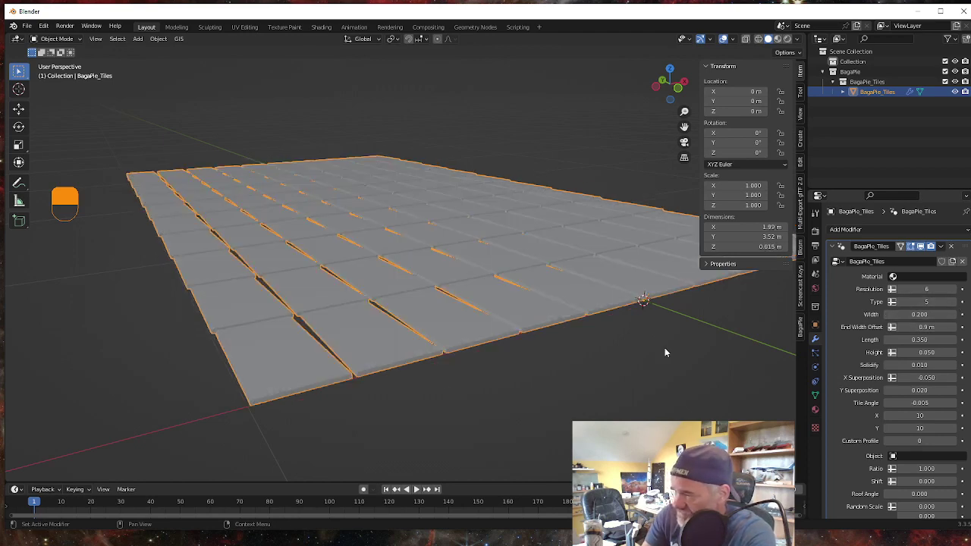
mouse_move(295, 373)
middle_down()
mouse_move(288, 383)
mouse_move(243, 381)
mouse_move(305, 375)
middle_up()
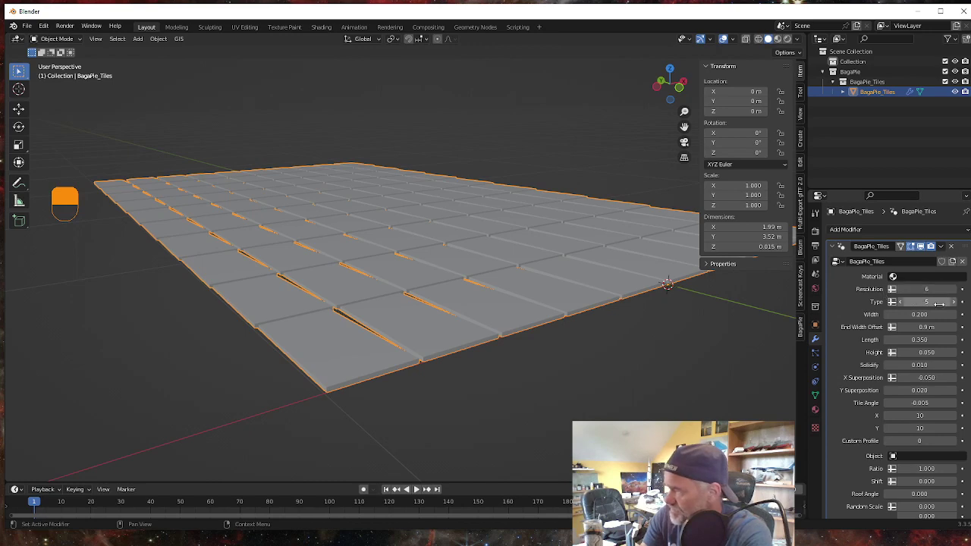
click(900, 302)
click(901, 302)
click(901, 301)
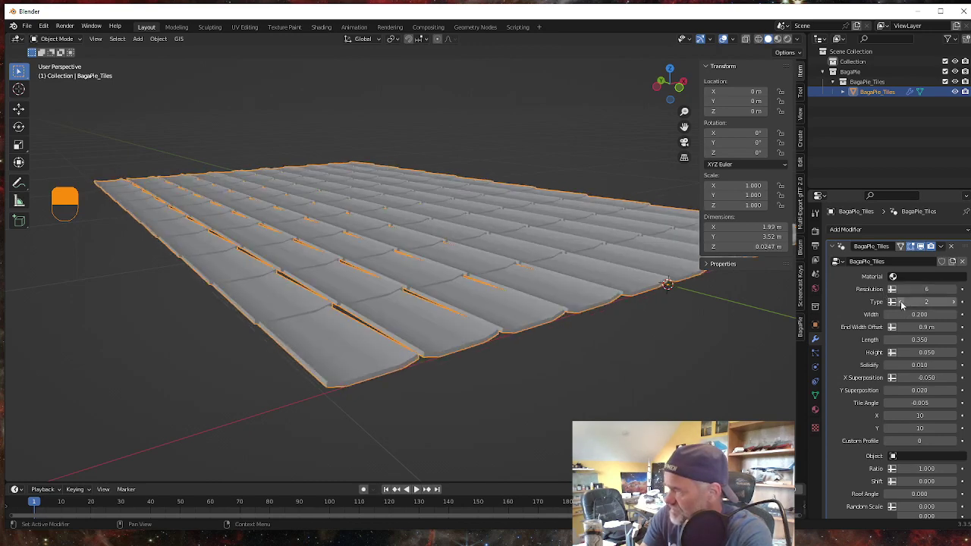
click(900, 302)
click(900, 302)
middle_drag(424, 356, 402, 369)
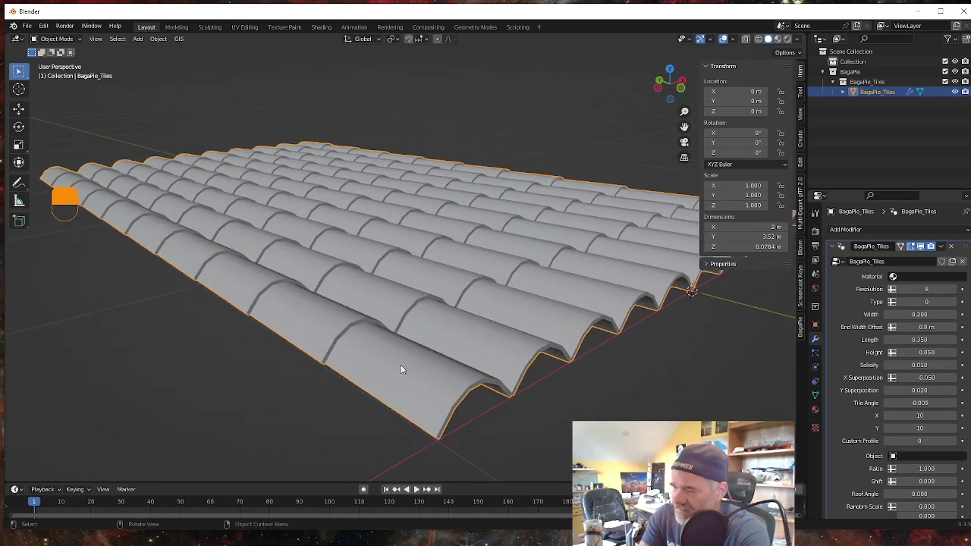
Lower the BagaPie tile resolution step by step to 3
shift+middle_drag(483, 383, 360, 378)
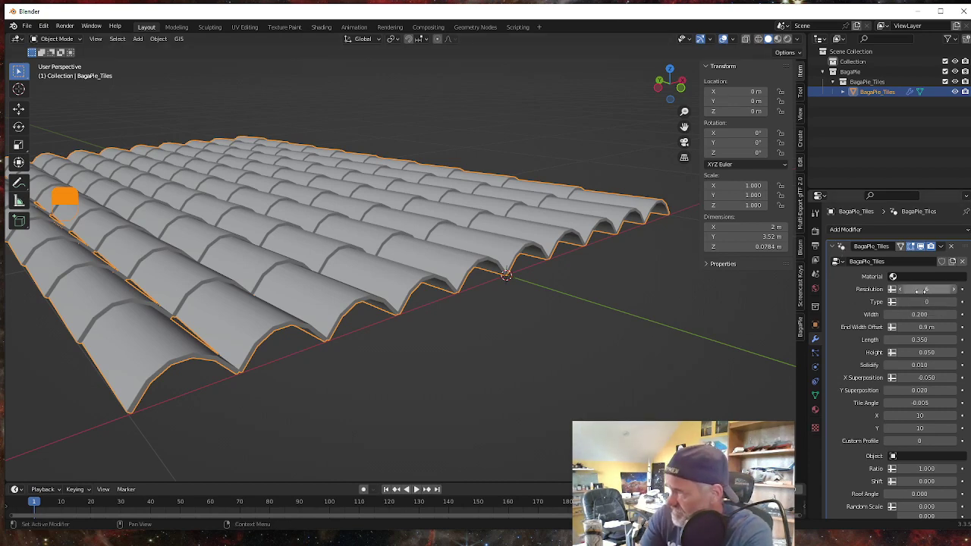
click(899, 289)
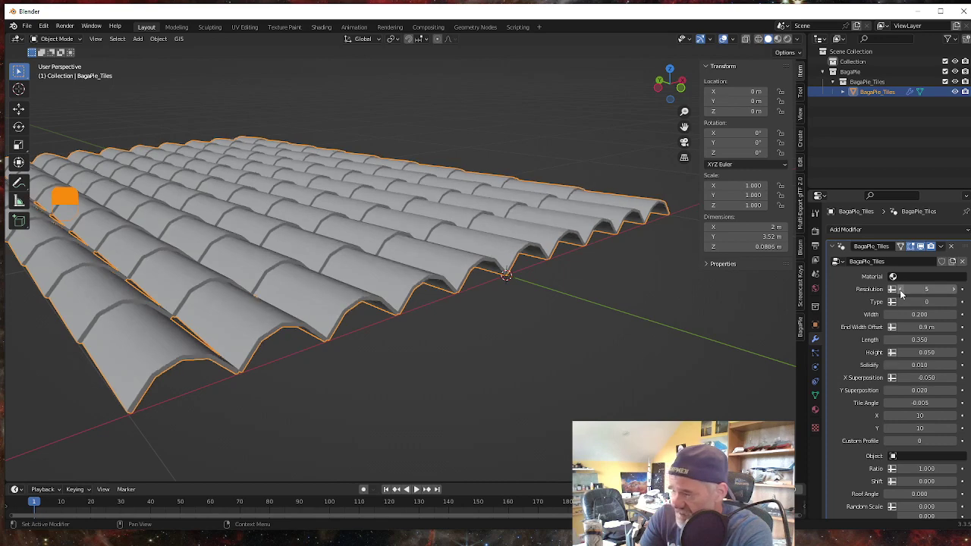
scroll(362, 300, up, 3)
scroll(364, 301, up, 2)
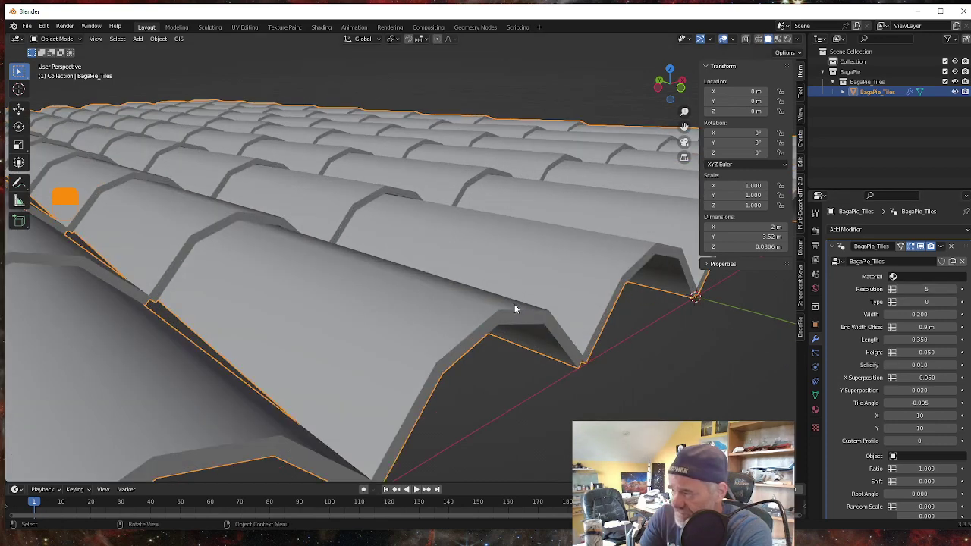
click(900, 291)
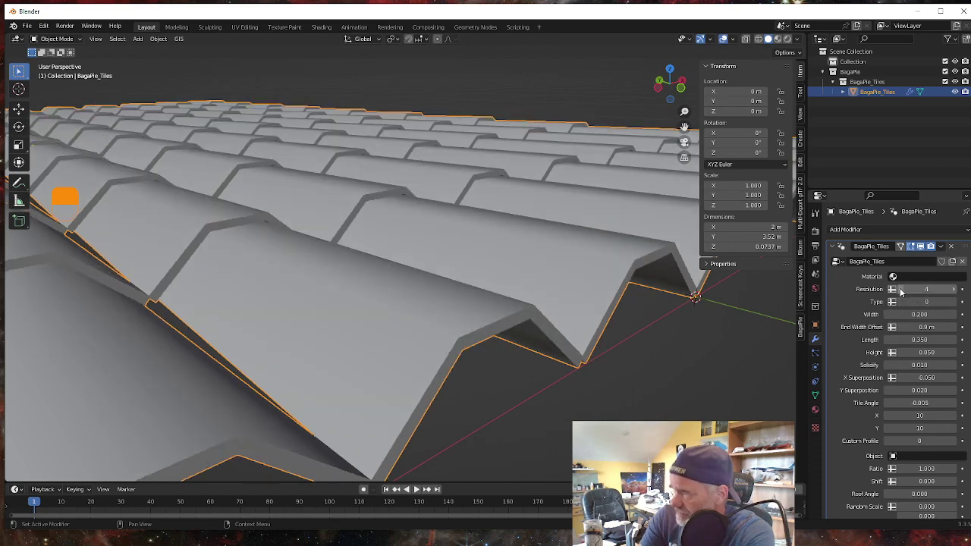
click(901, 291)
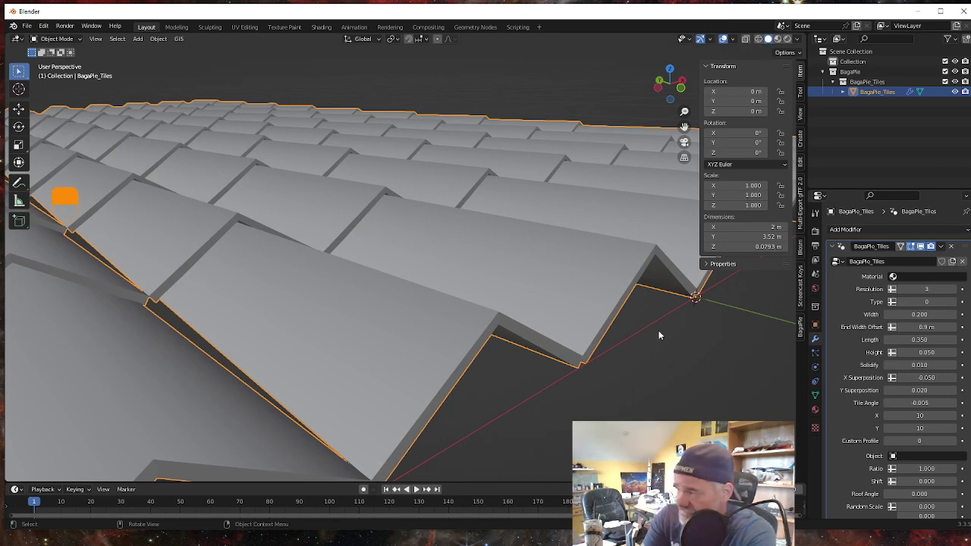
Try tile types up to 5, settle on type 0, and raise resolution to 6
click(953, 302)
click(954, 302)
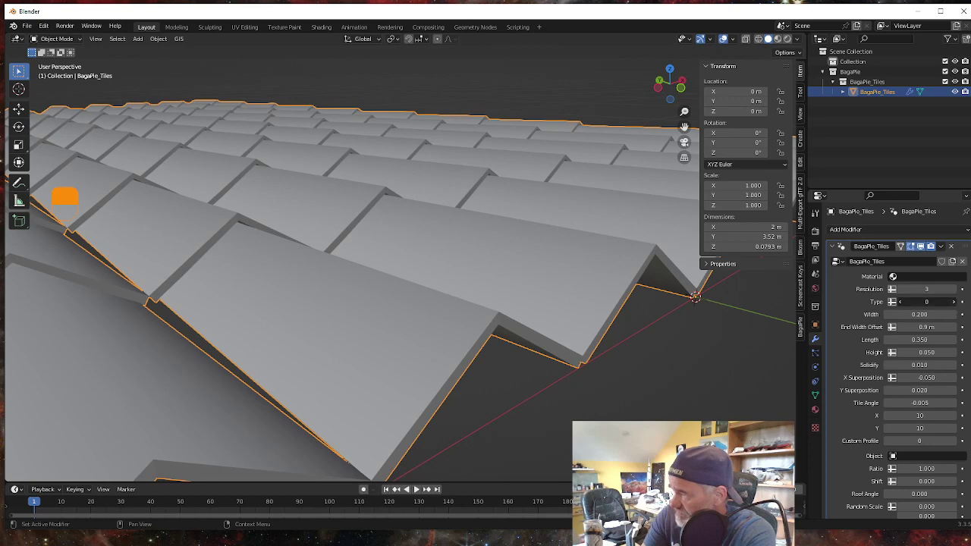
click(953, 302)
click(953, 302)
click(953, 302)
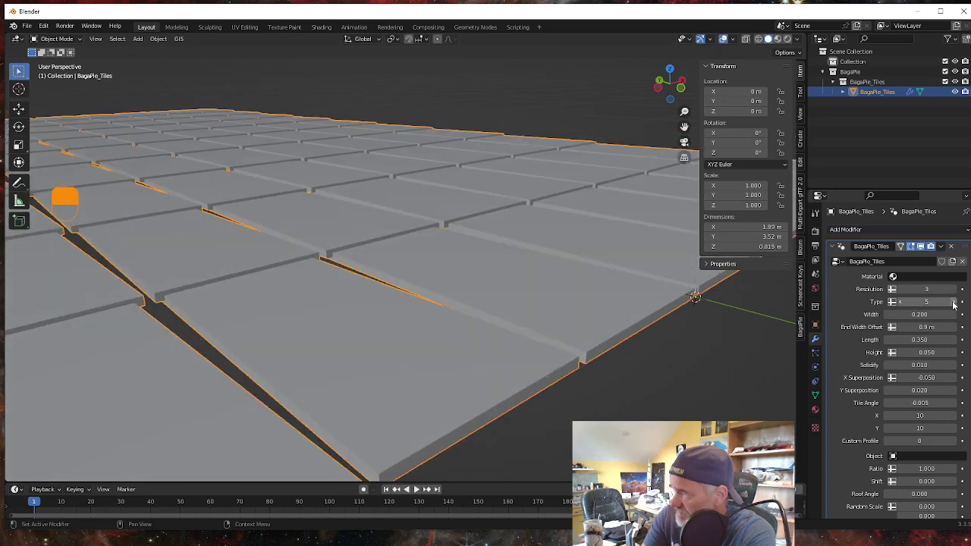
click(901, 303)
click(901, 303)
click(902, 302)
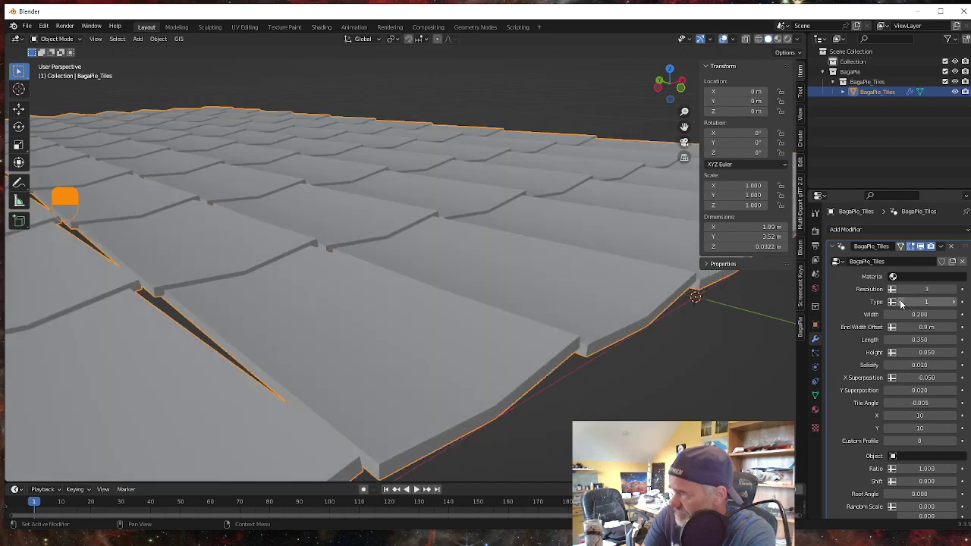
click(901, 303)
click(901, 303)
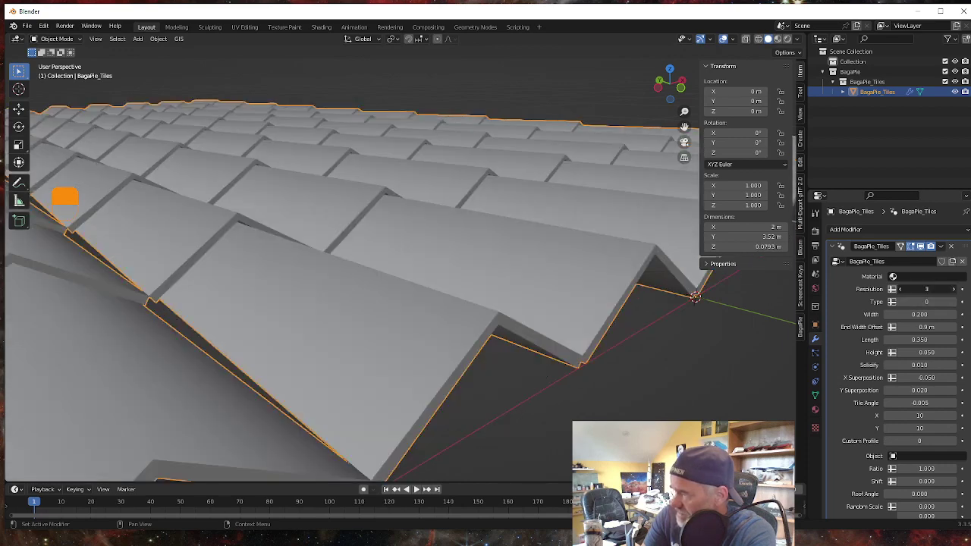
click(953, 289)
click(955, 289)
click(955, 289)
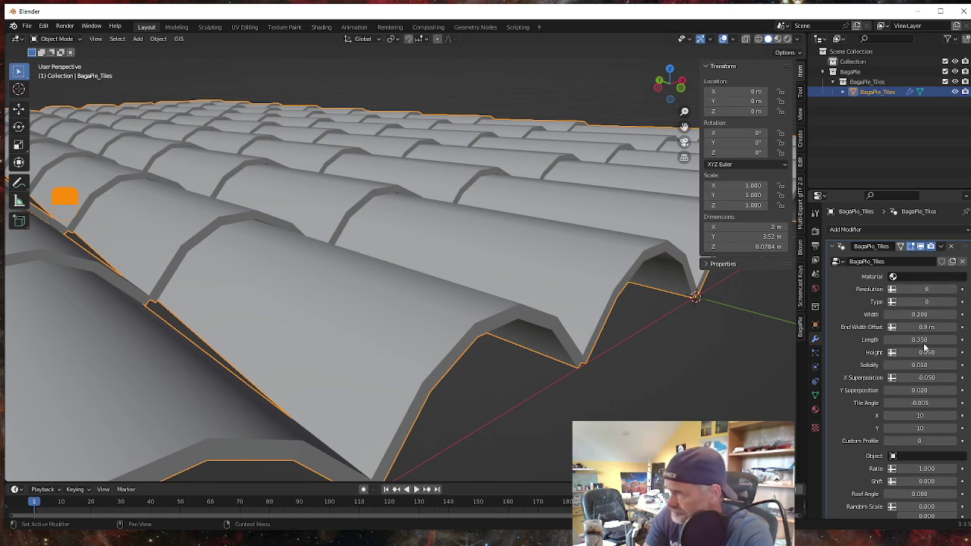
Test a tile Width of 0.500, undo back to 0.200, and select End Width Offset
scroll(893, 325, down, 1)
scroll(503, 331, down, 2)
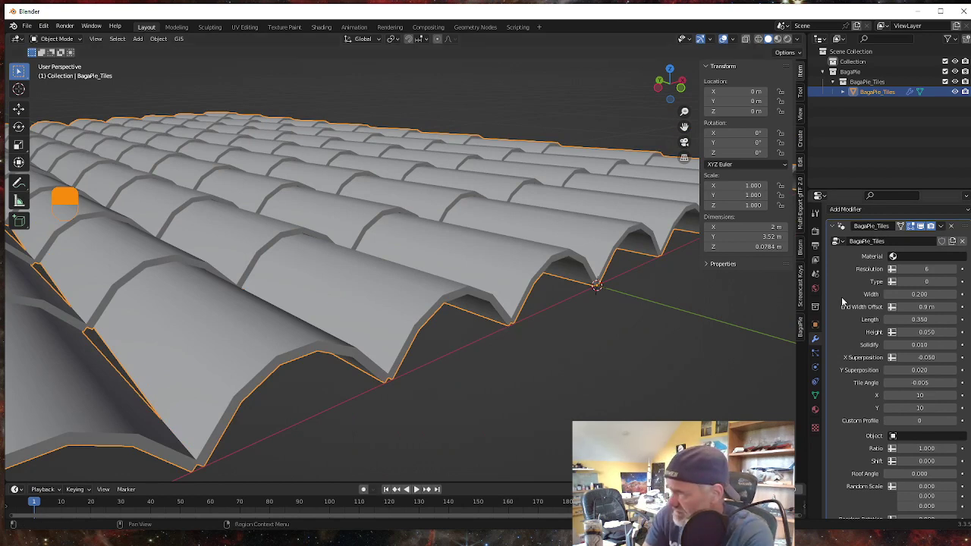
click(918, 293)
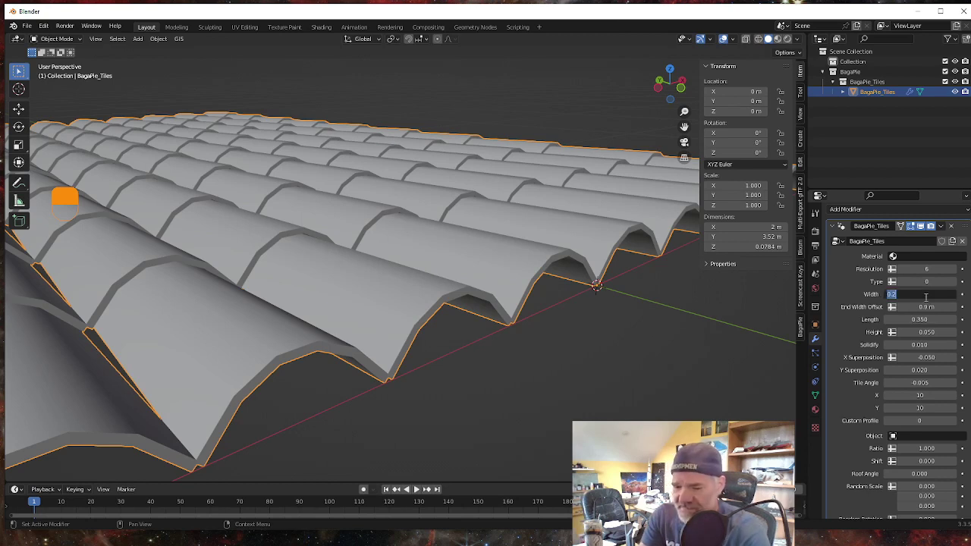
key(BackSpace)
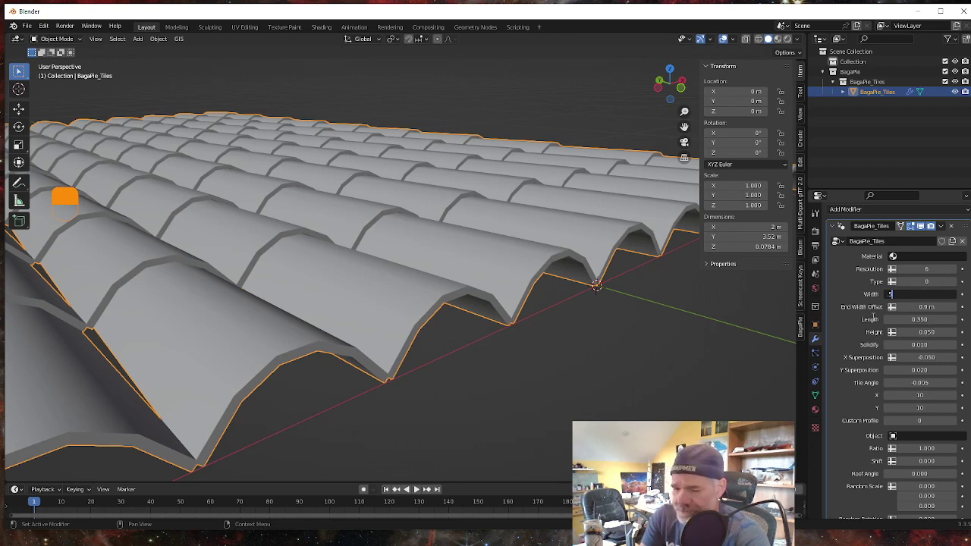
key(Return)
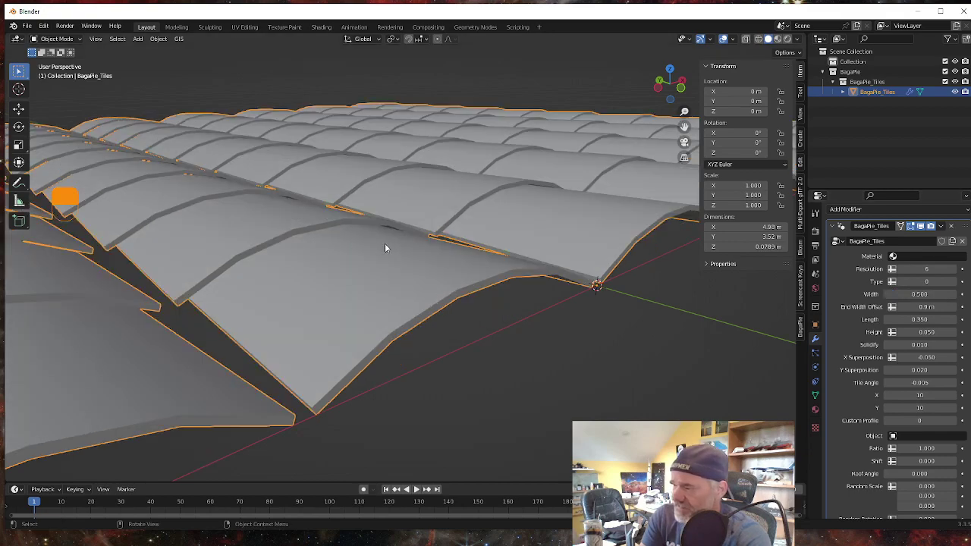
scroll(386, 248, down, 3)
scroll(391, 271, up, 1)
scroll(446, 327, down, 1)
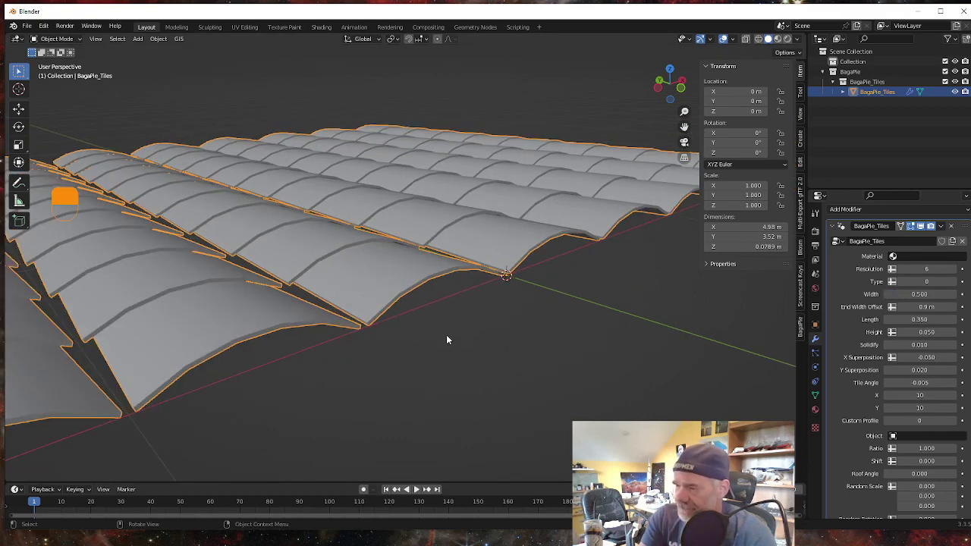
mouse_move(446, 340)
middle_down()
mouse_move(409, 337)
mouse_move(445, 349)
middle_up()
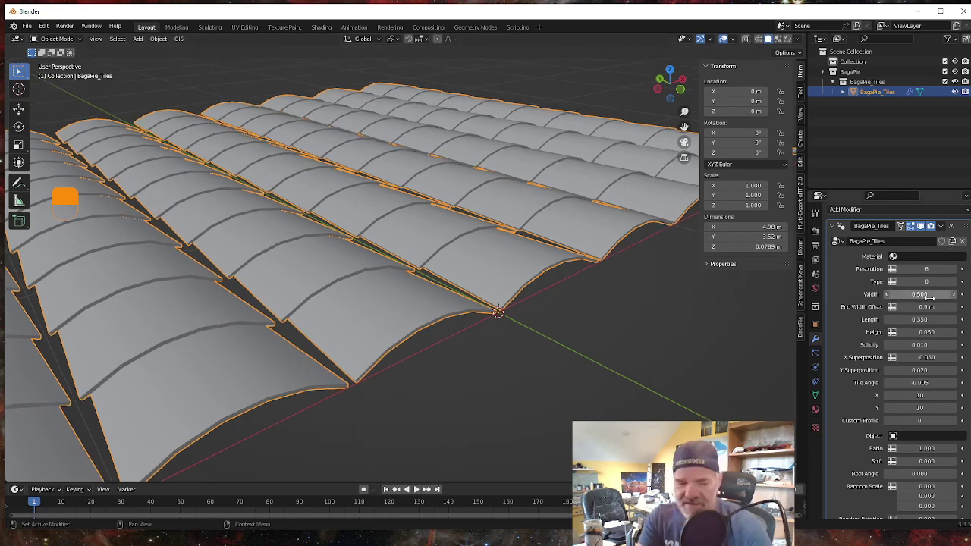
key(ctrl)
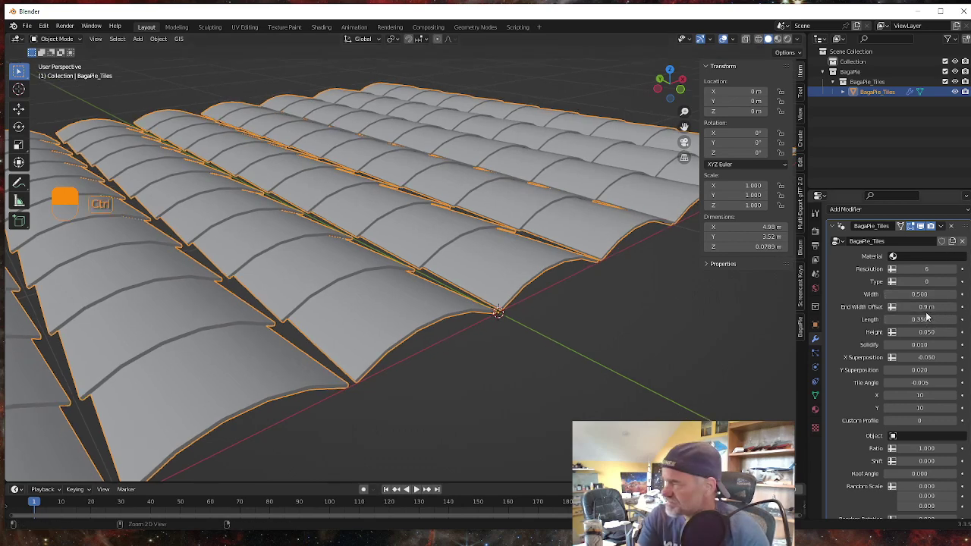
key(ctrl+z)
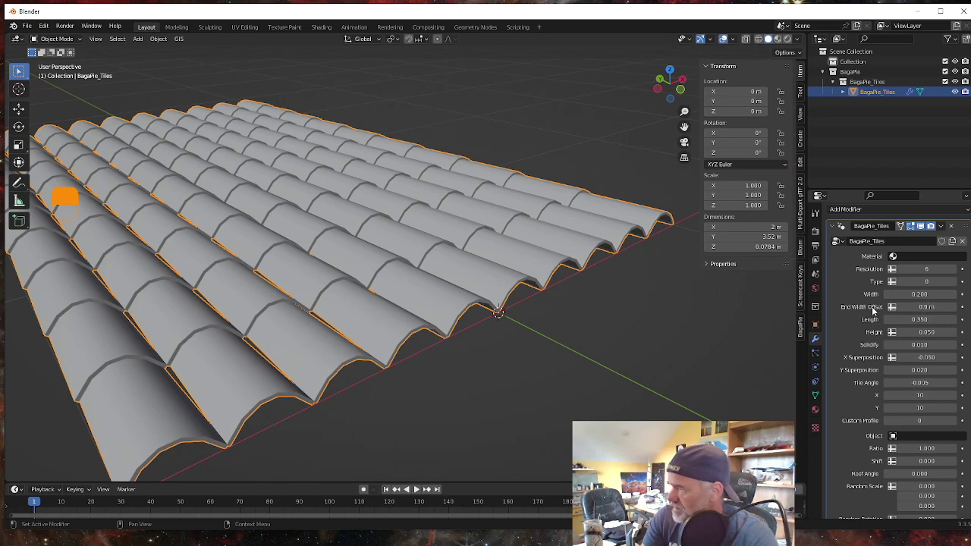
click(924, 306)
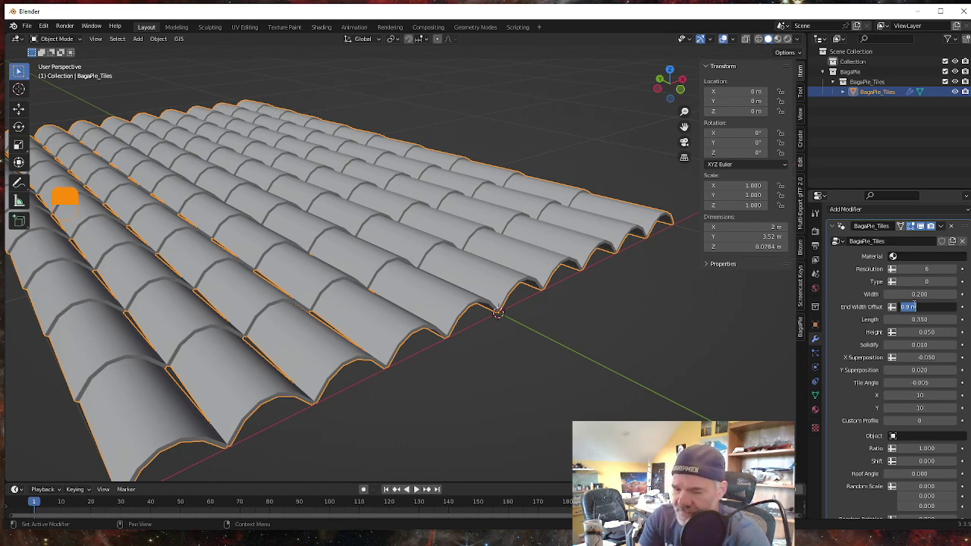
key(BackSpace)
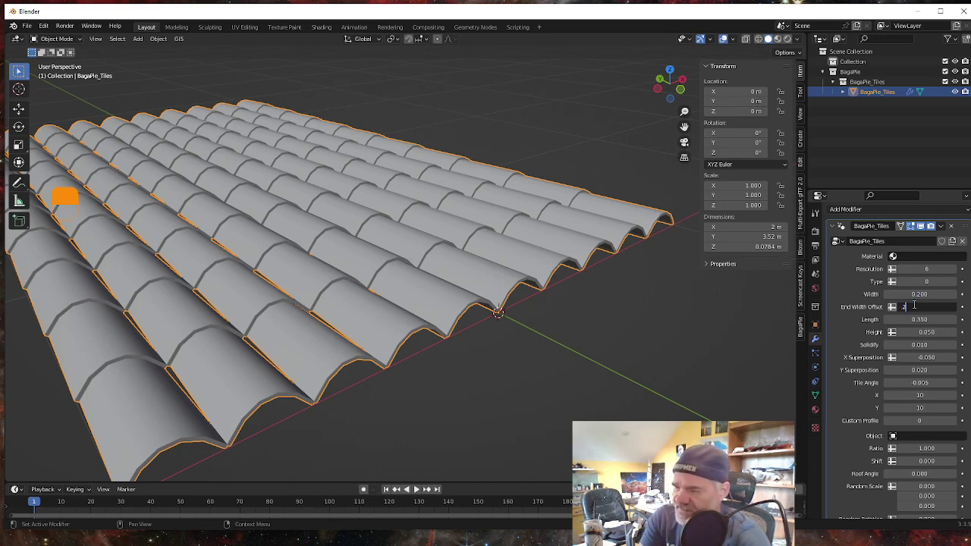
key(Return)
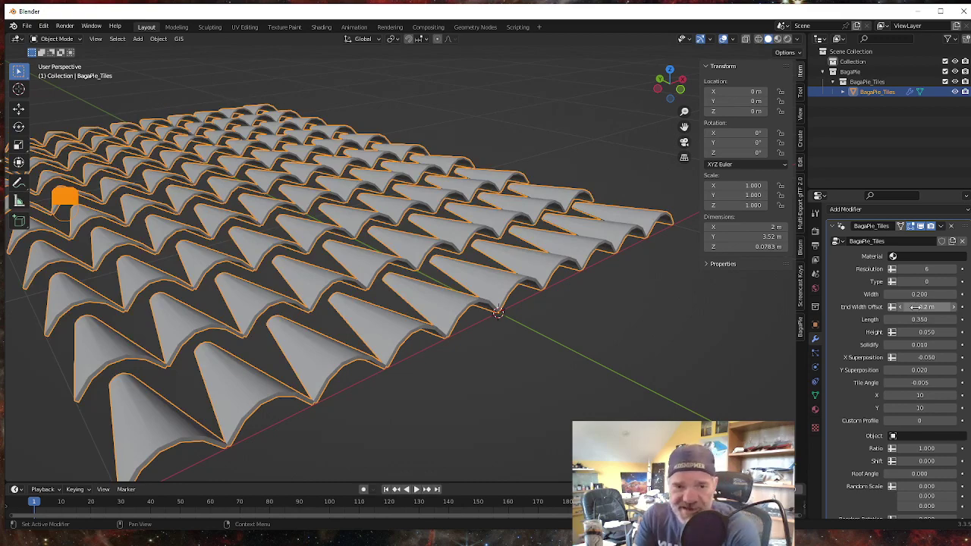
middle_drag(623, 332, 588, 344)
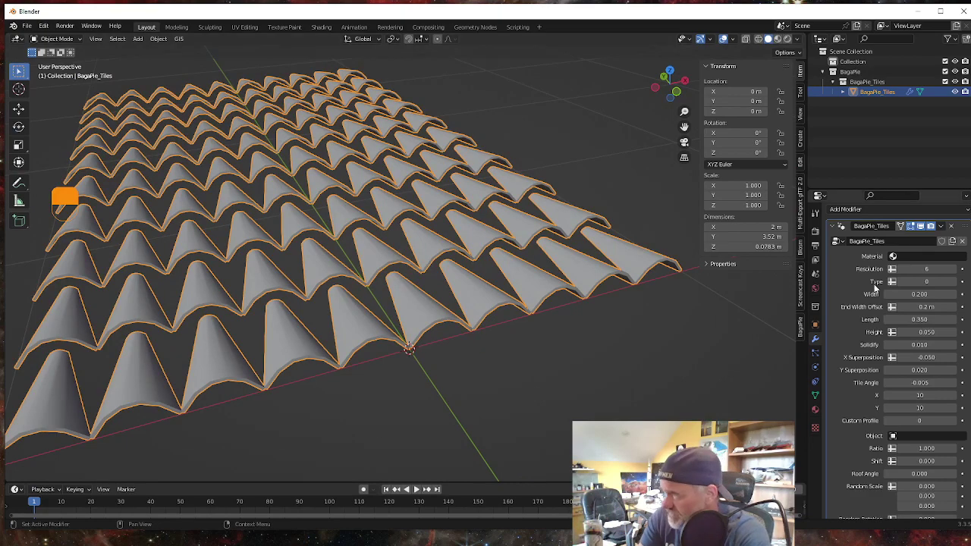
middle_drag(458, 334, 489, 322)
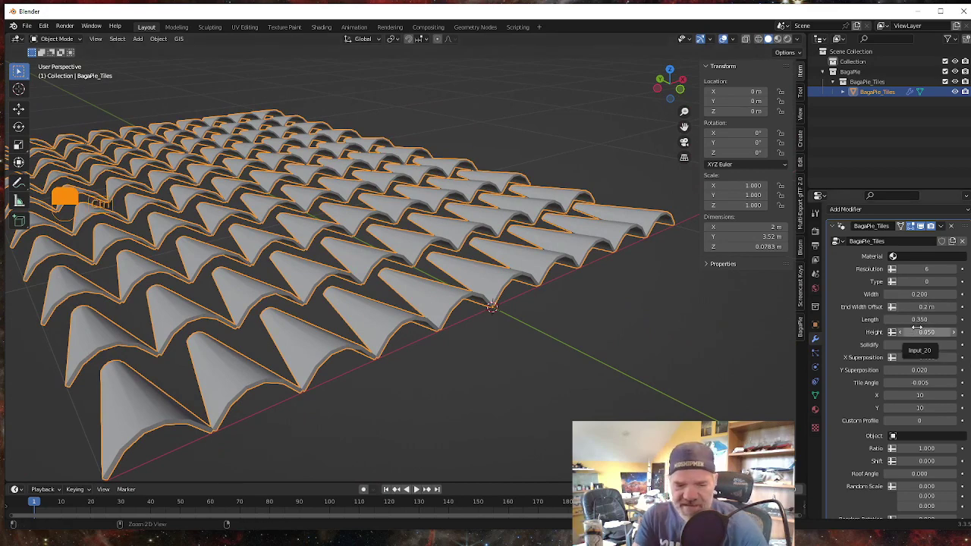
key(ctrl+z)
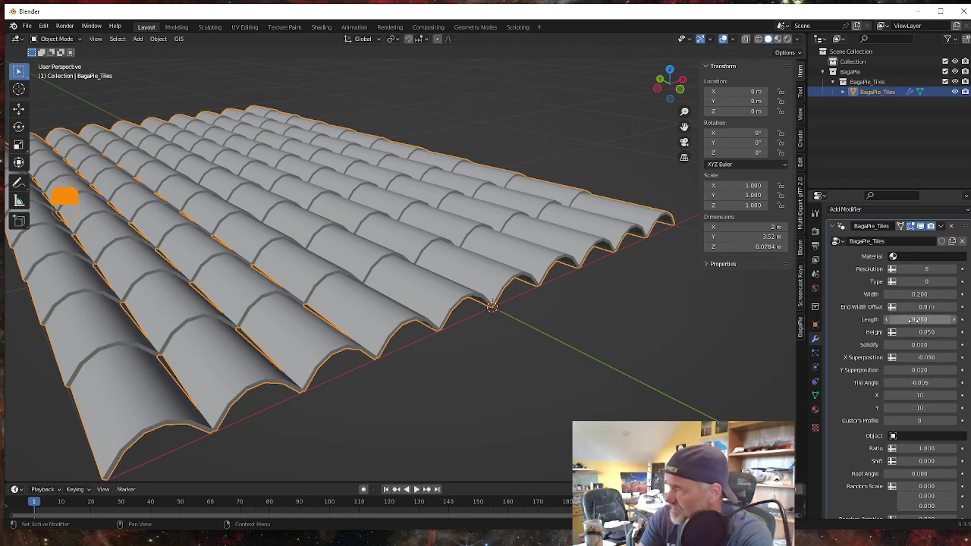
click(914, 319)
text(1)
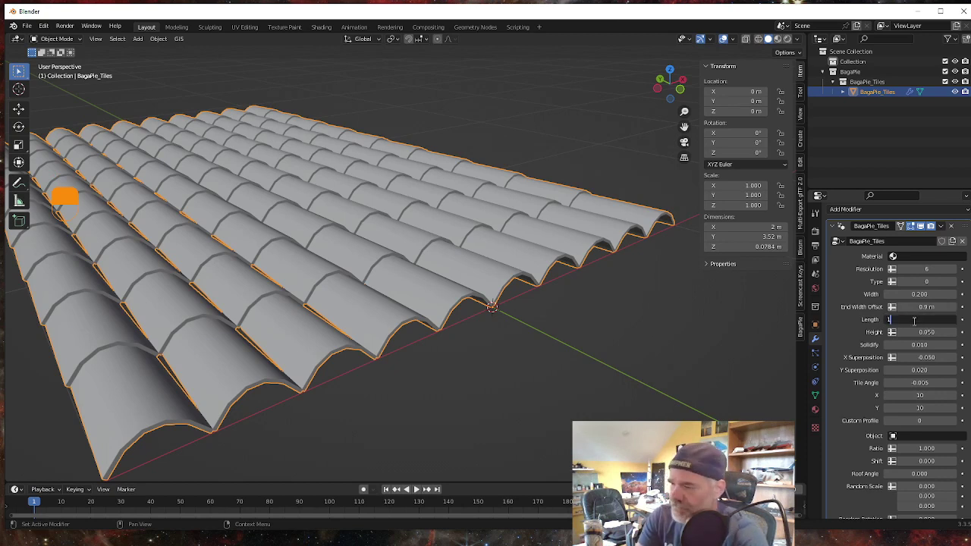
key(Return)
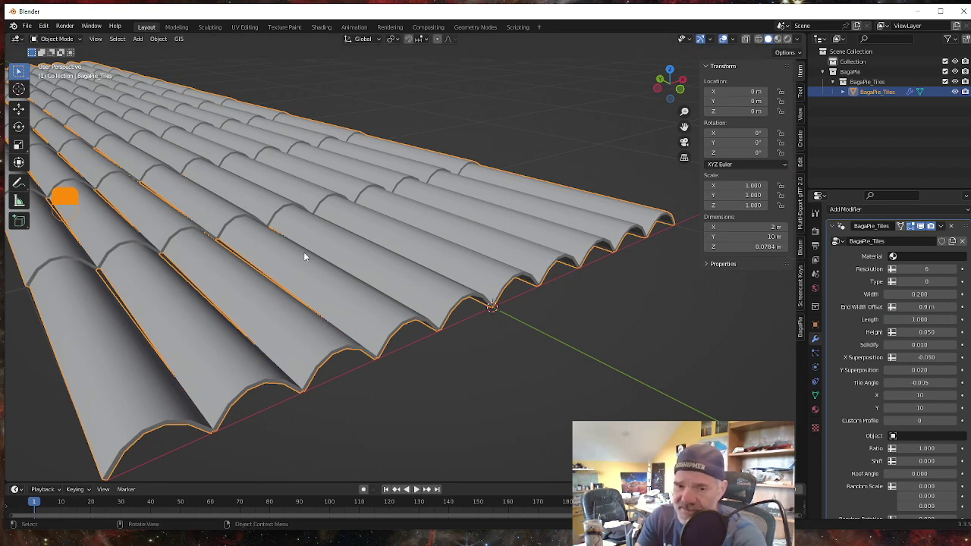
key(ctrl+z)
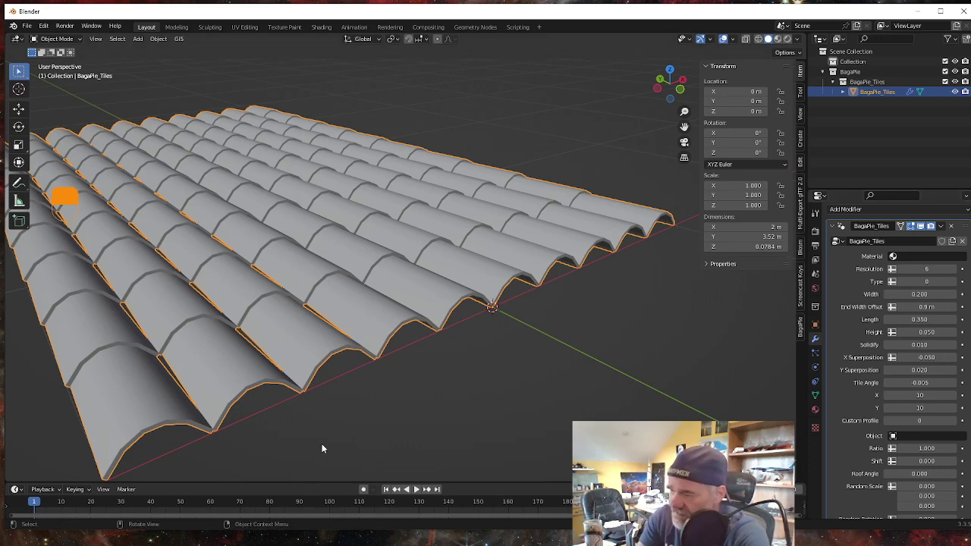
middle_drag(322, 444, 289, 311)
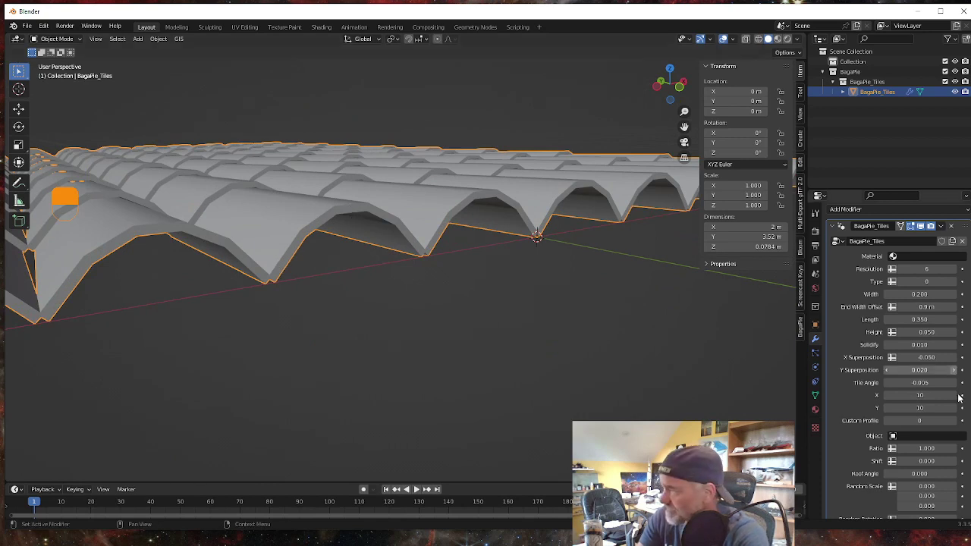
Try a Solidify thickness of 0.100, then undo back to 0.010
click(923, 345)
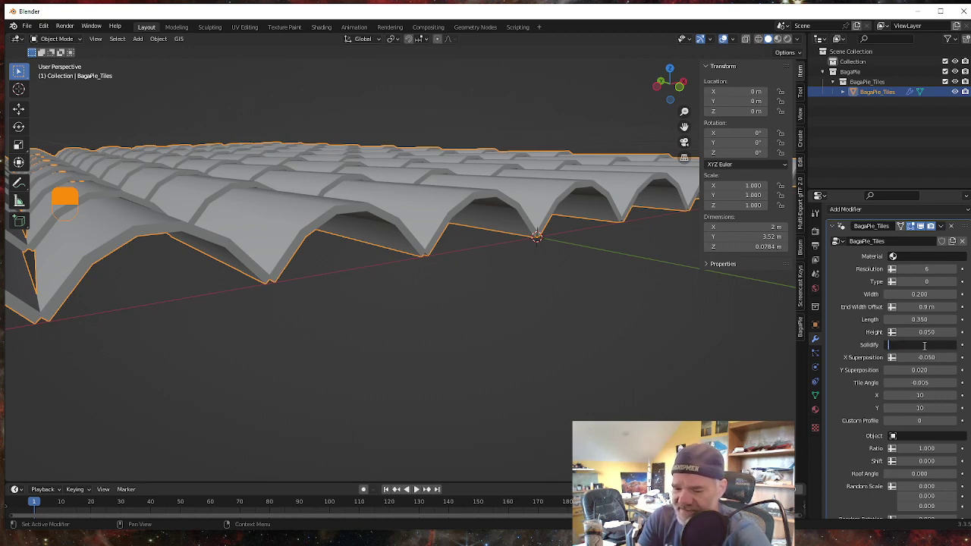
text(1)
key(Return)
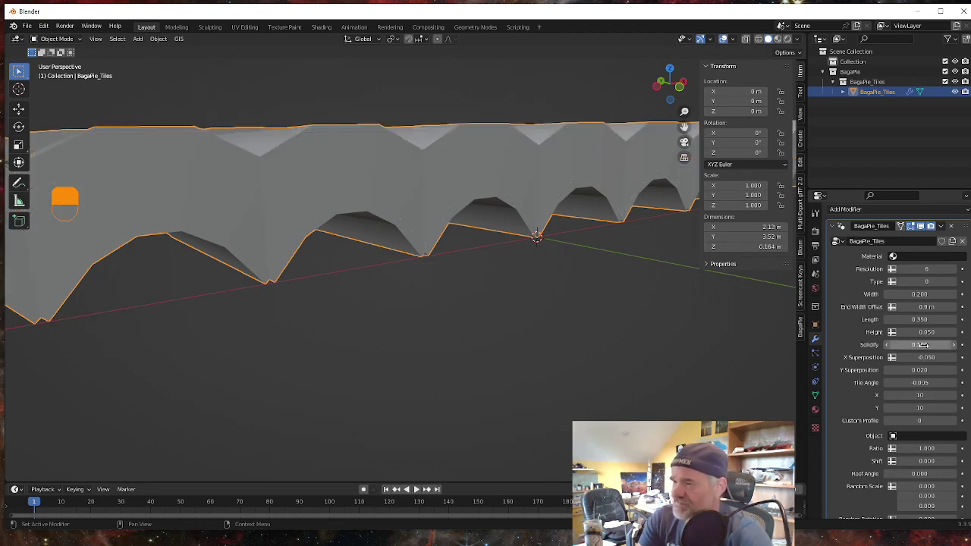
middle_drag(563, 314, 722, 294)
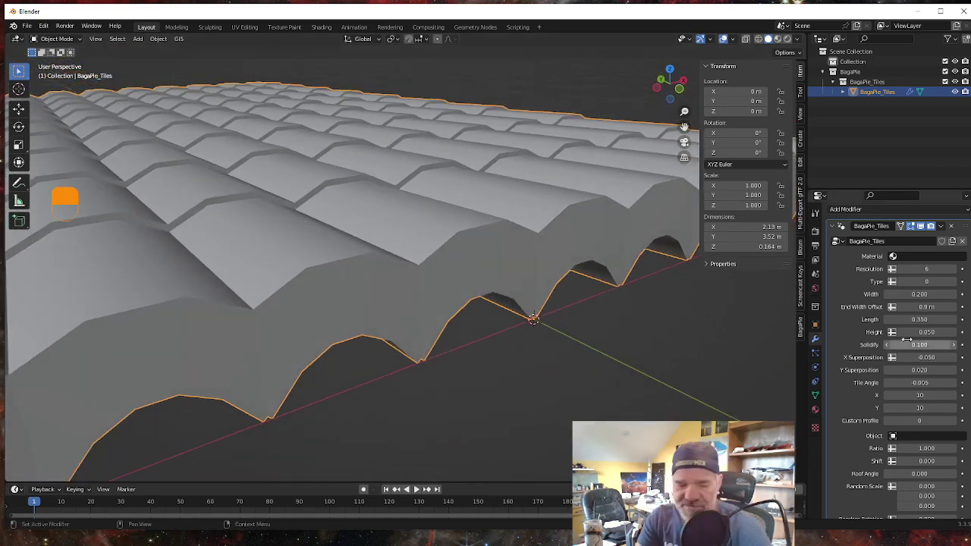
key(ctrl+z)
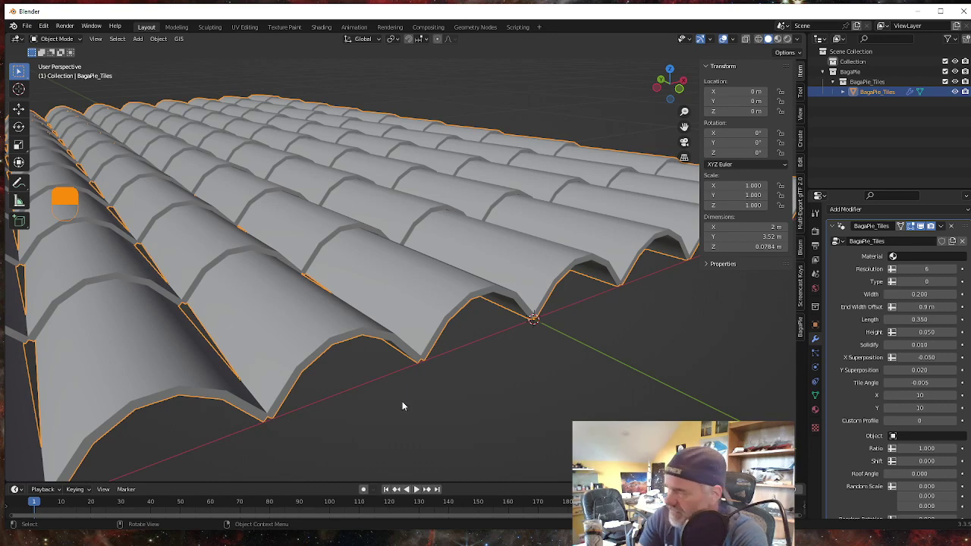
Try an X Superposition of 0, then undo back to -0.050
scroll(402, 406, down, 3)
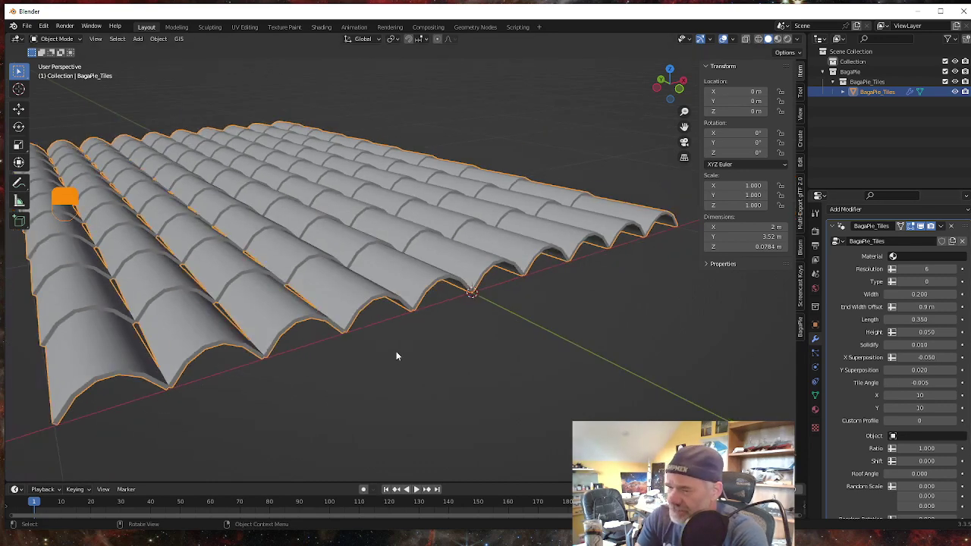
scroll(434, 377, up, 3)
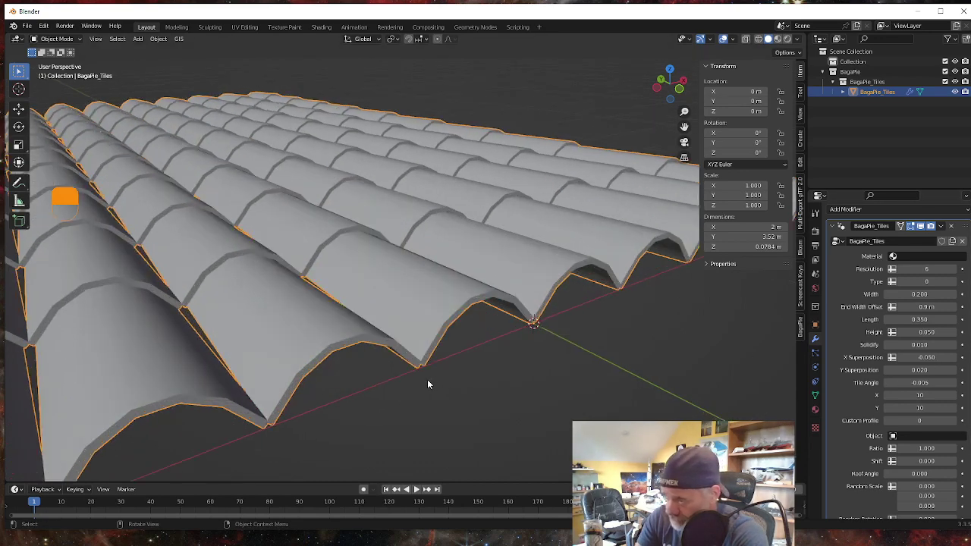
middle_drag(428, 384, 462, 399)
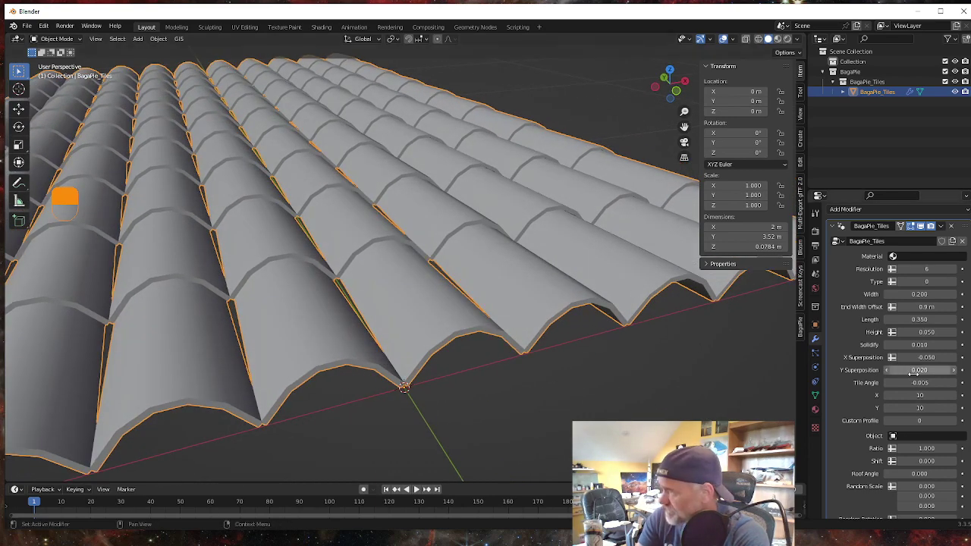
click(926, 358)
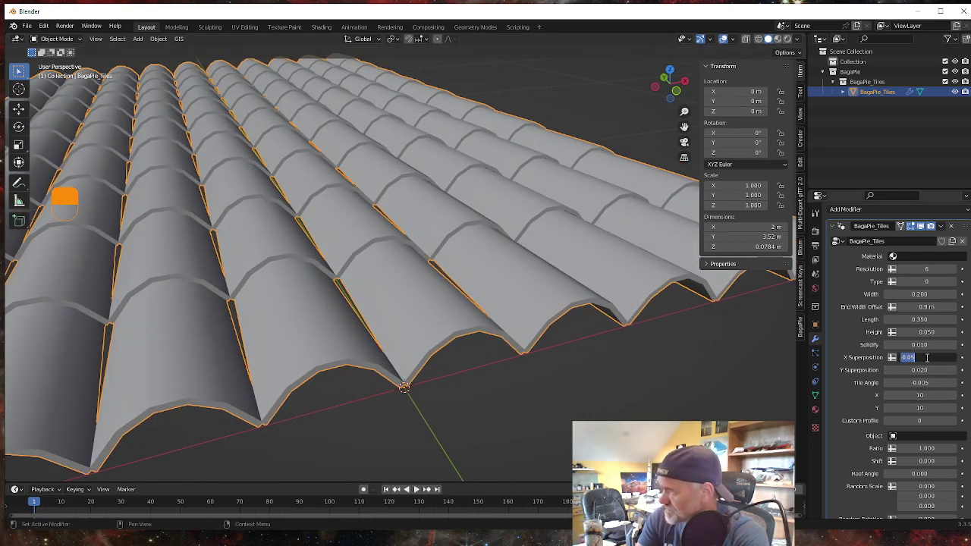
text(0)
key(Return)
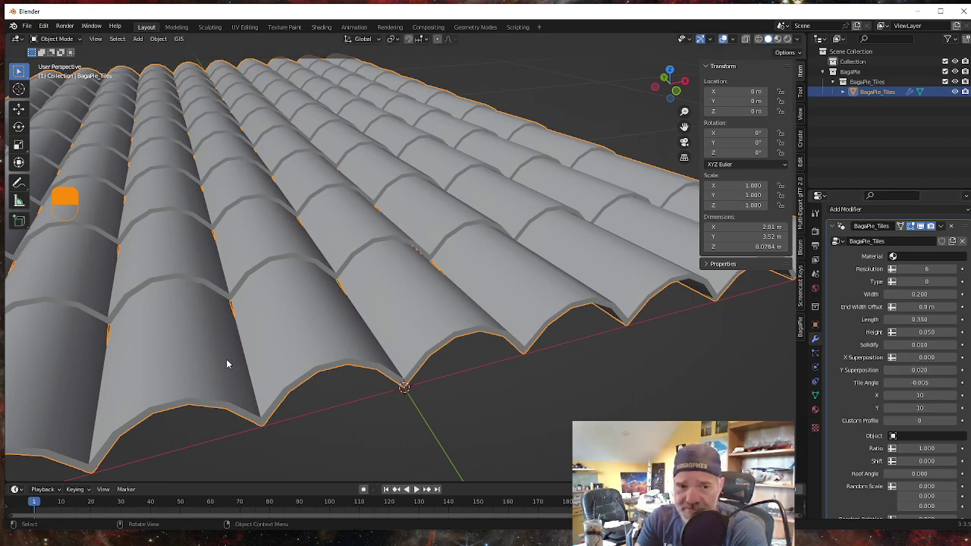
key(ctrl)
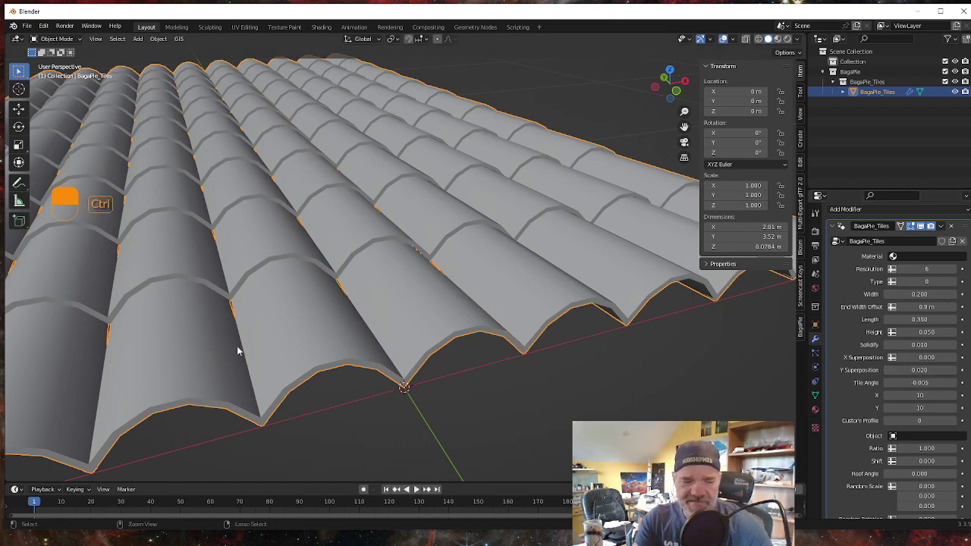
key(ctrl+z)
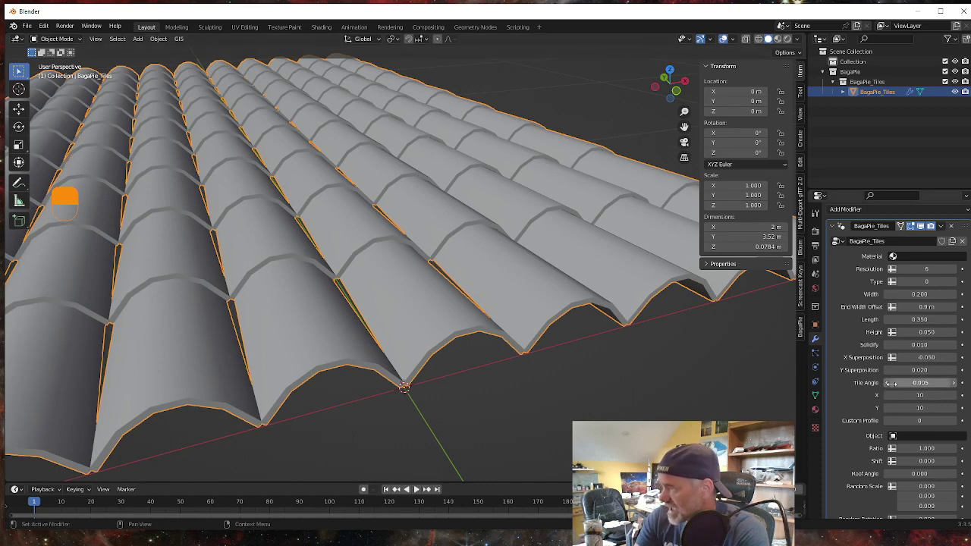
scroll(434, 295, down, 2)
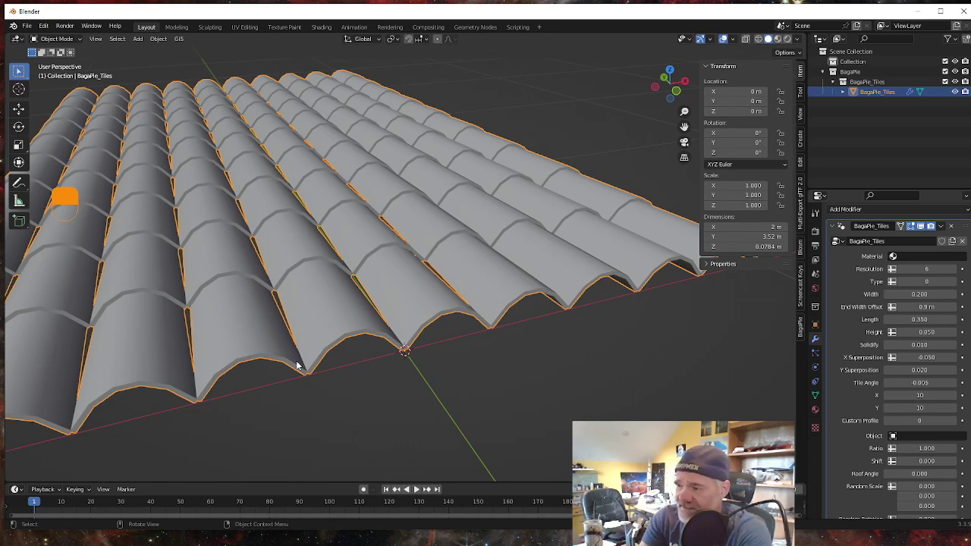
Set the Tile Angle to 0.100 and inspect the steeper tiles from low and high views
middle_drag(298, 364, 326, 355)
scroll(326, 353, down, 8)
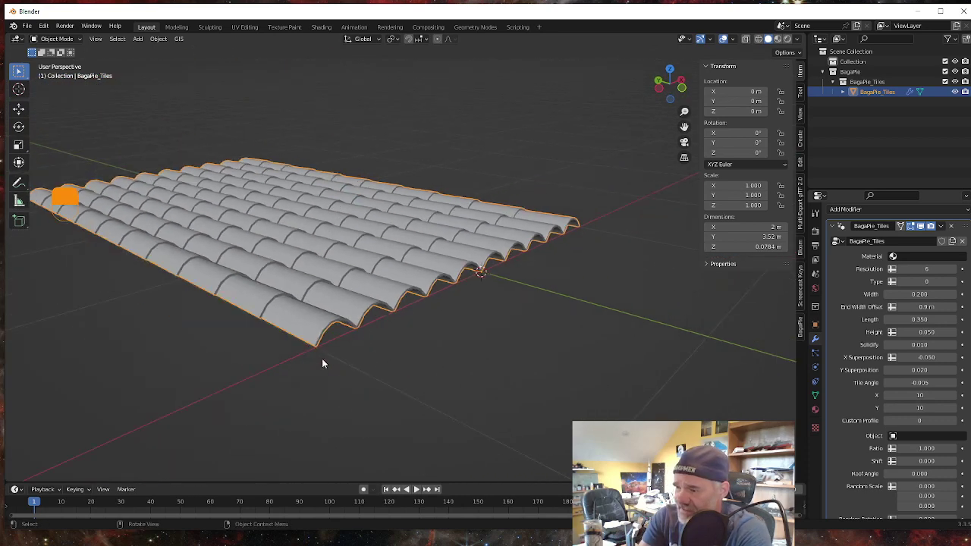
click(913, 383)
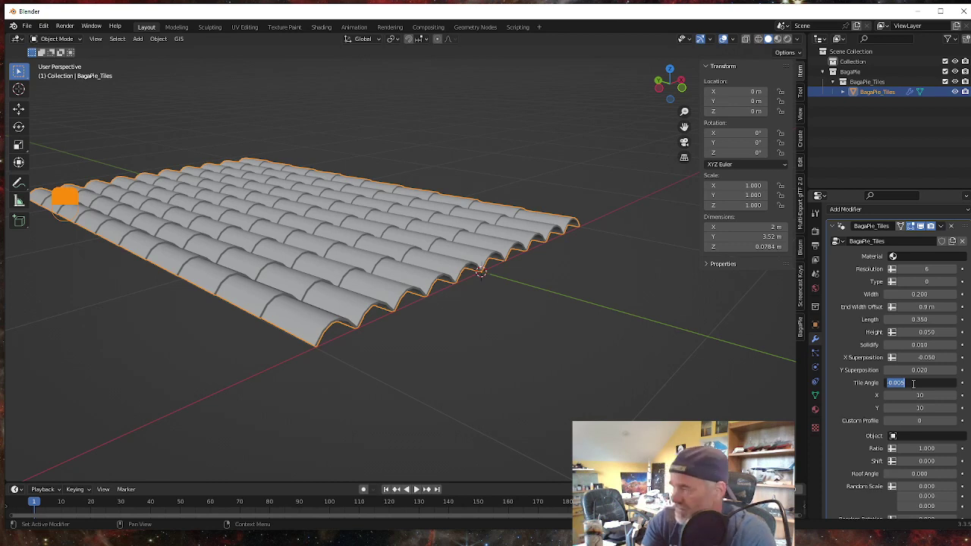
key(BackSpace)
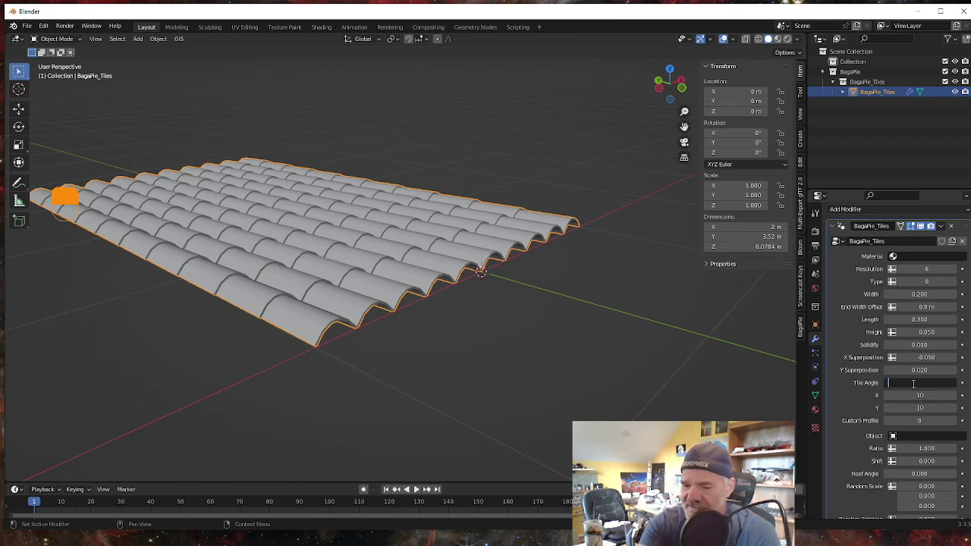
text(.1)
key(Return)
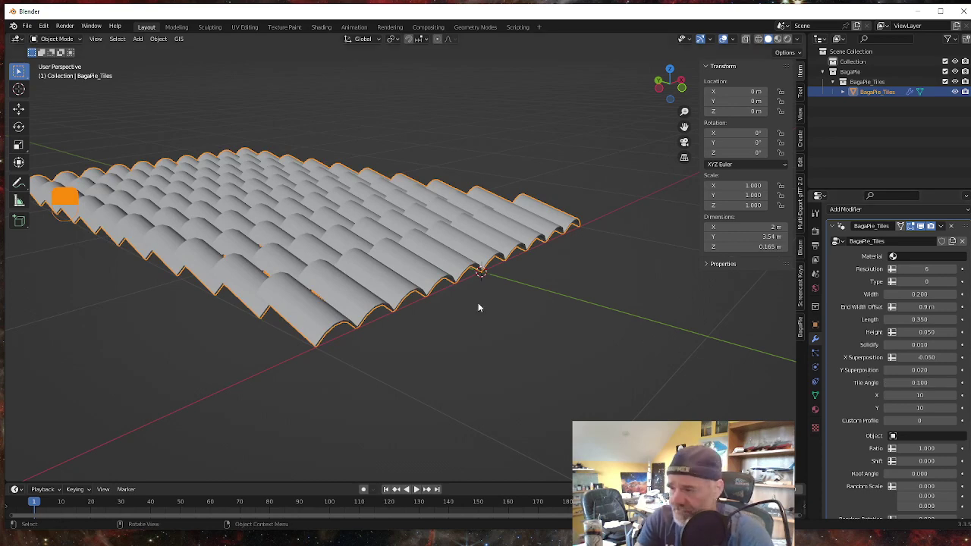
middle_drag(352, 379, 399, 365)
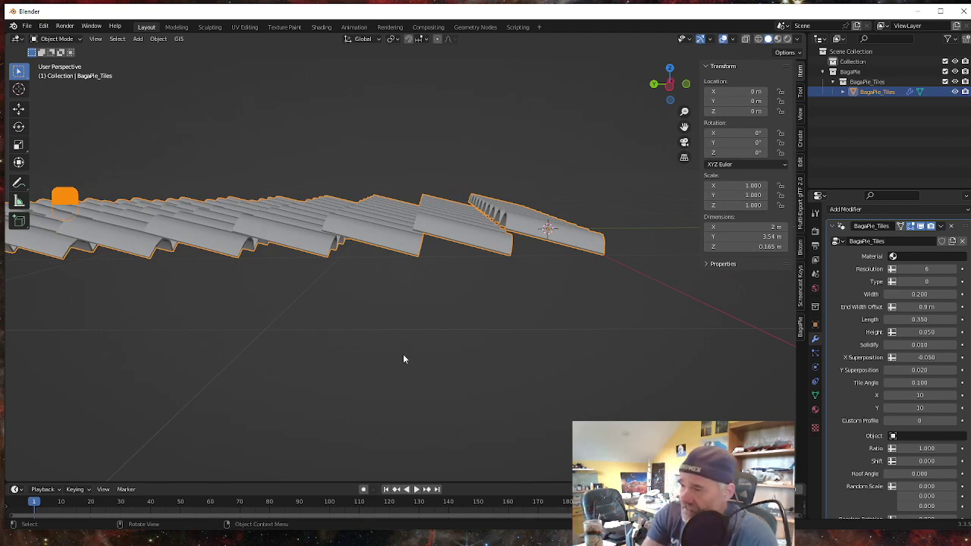
middle_drag(330, 273, 343, 331)
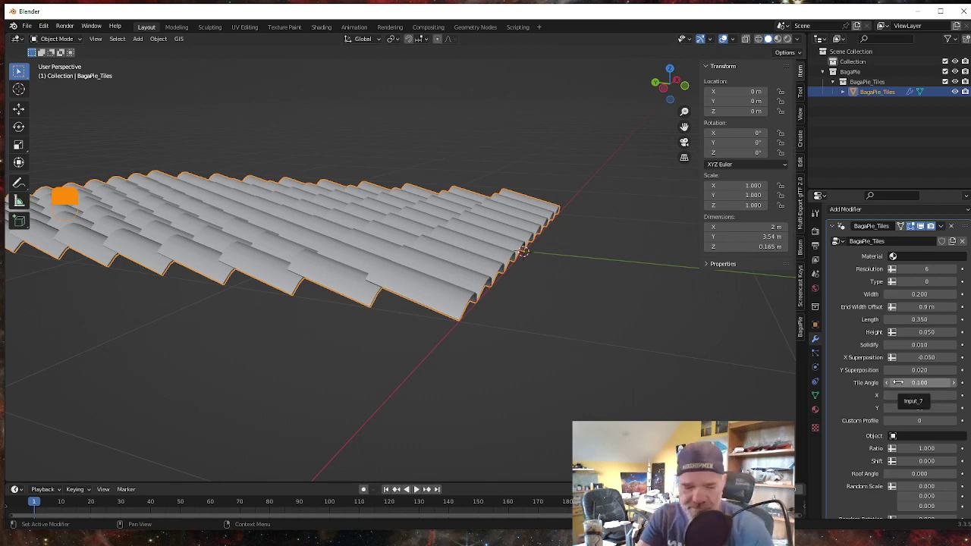
Undo the Tile Angle back to 0.005 and start editing the Roof Angle value
key(ctrl)
key(ctrl+z)
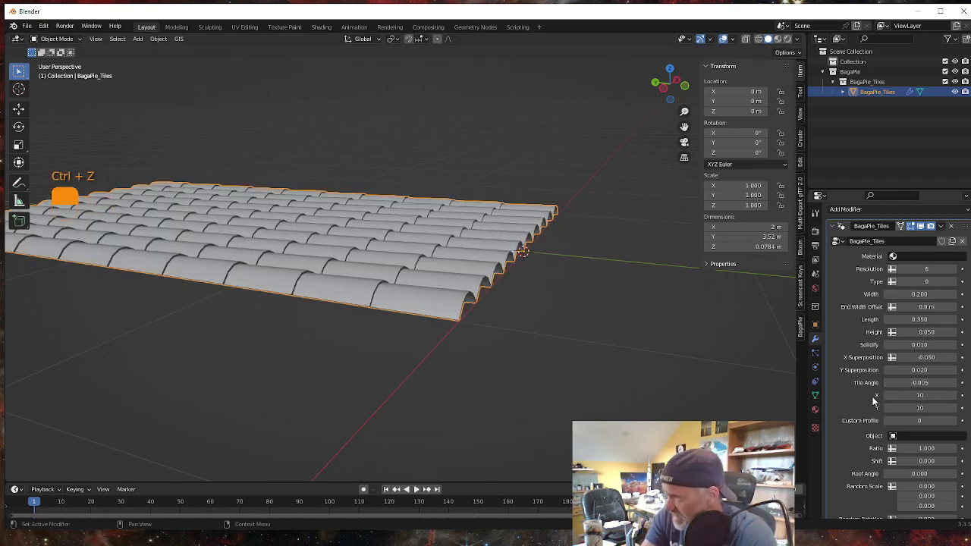
scroll(874, 406, down, 3)
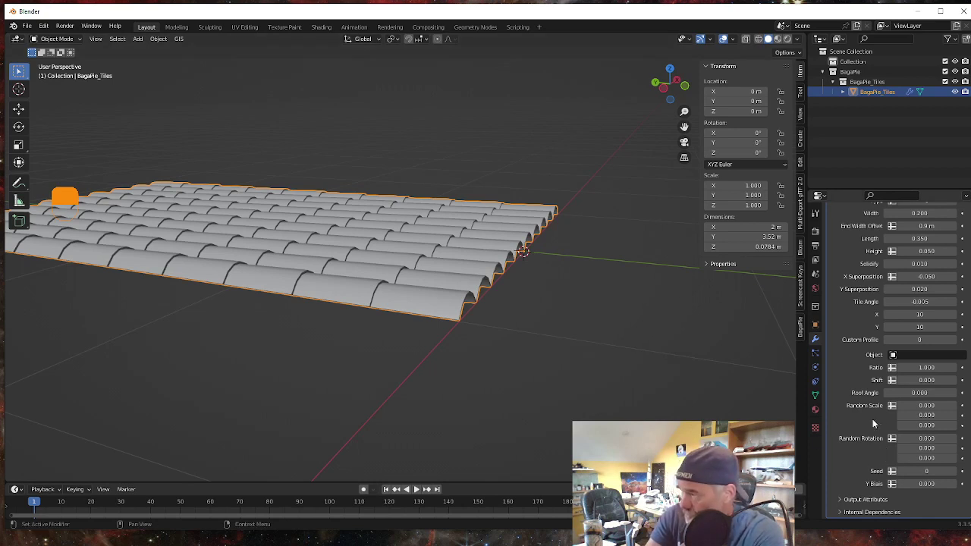
click(902, 393)
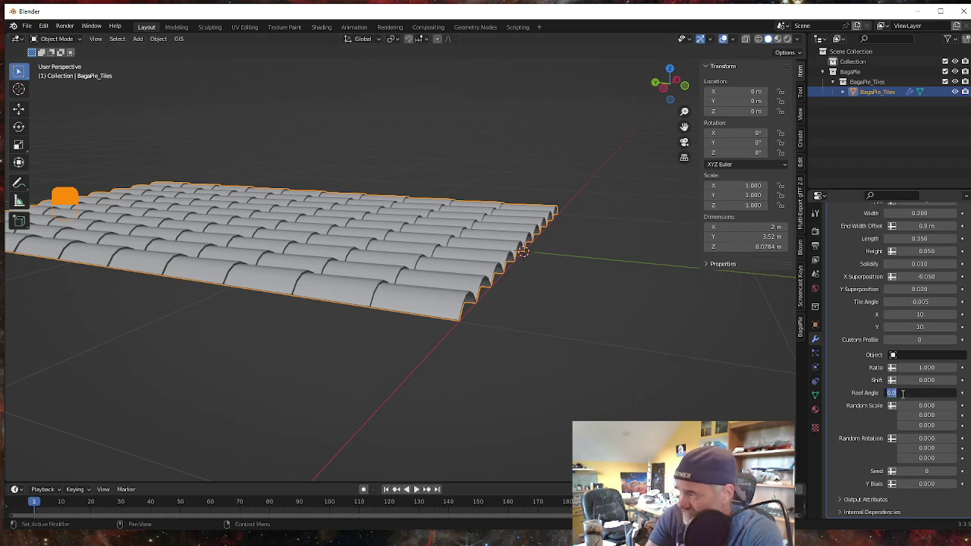
Enter a Roof Angle of 18.500 and zoom out to view the pitched roof
text(10)
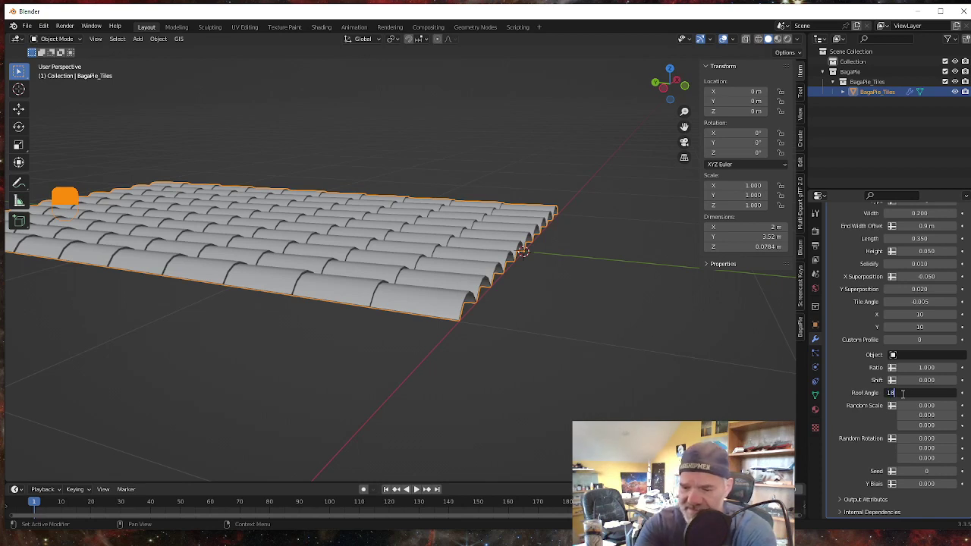
text(.5)
key(Return)
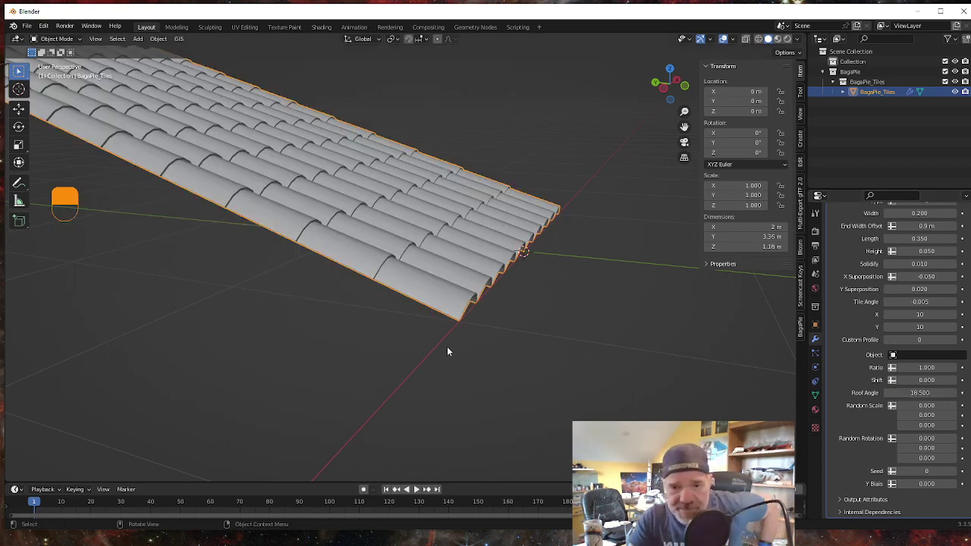
scroll(468, 341, down, 3)
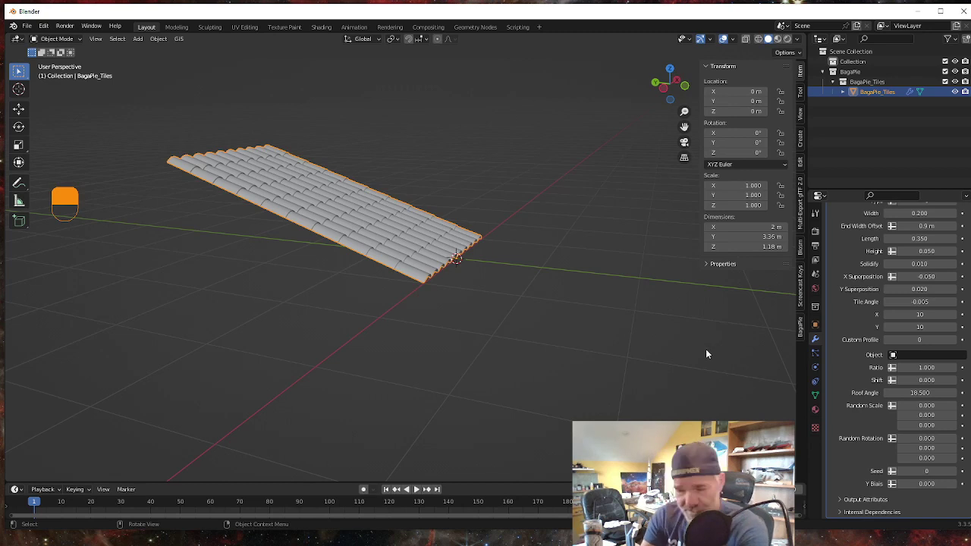
scroll(658, 338, down, 2)
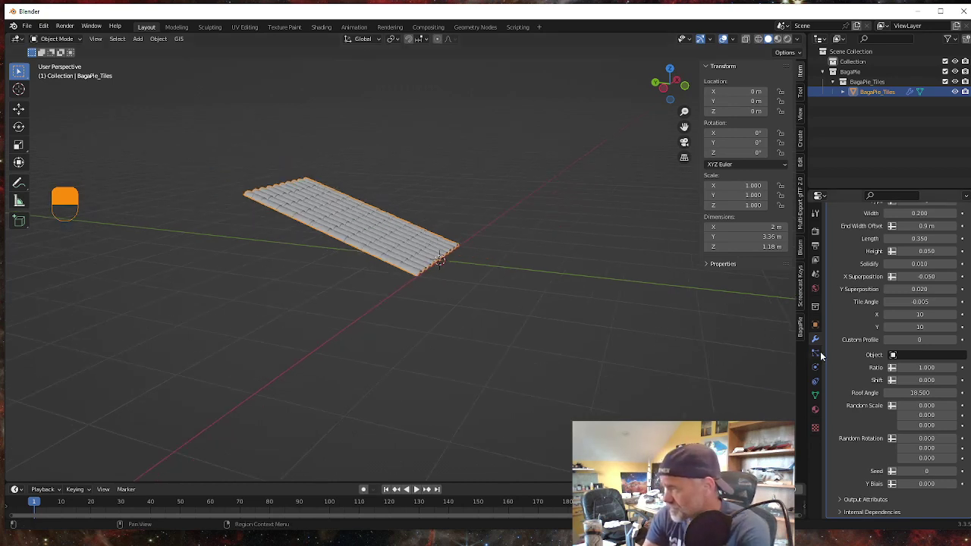
scroll(900, 383, up, 2)
scroll(900, 386, down, 2)
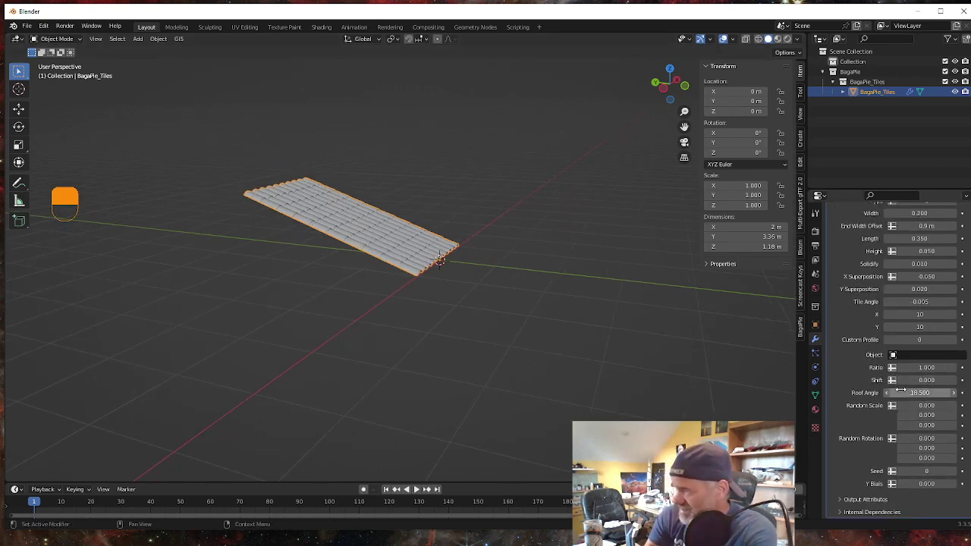
scroll(368, 291, up, 1)
middle_drag(367, 291, 329, 281)
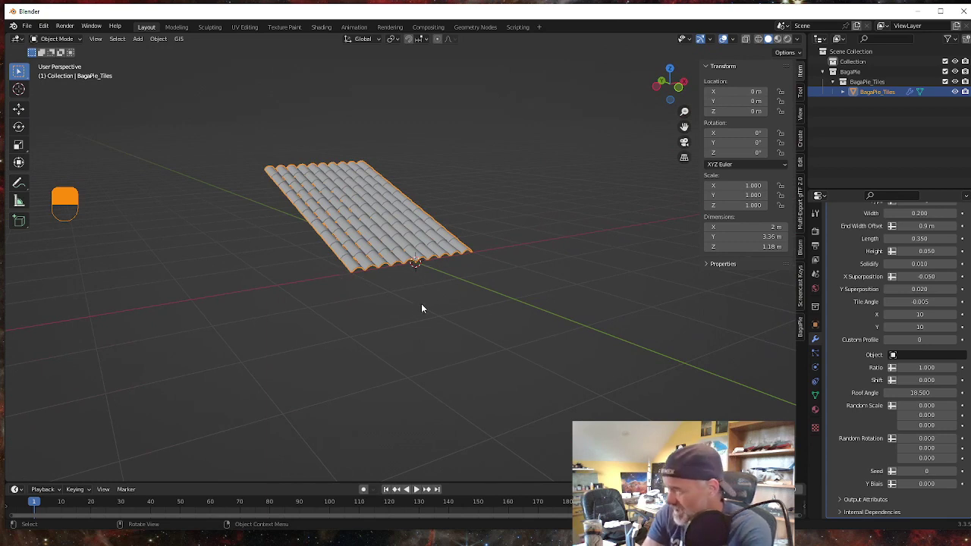
mouse_move(422, 308)
middle_down()
mouse_move(438, 306)
mouse_move(429, 302)
middle_up()
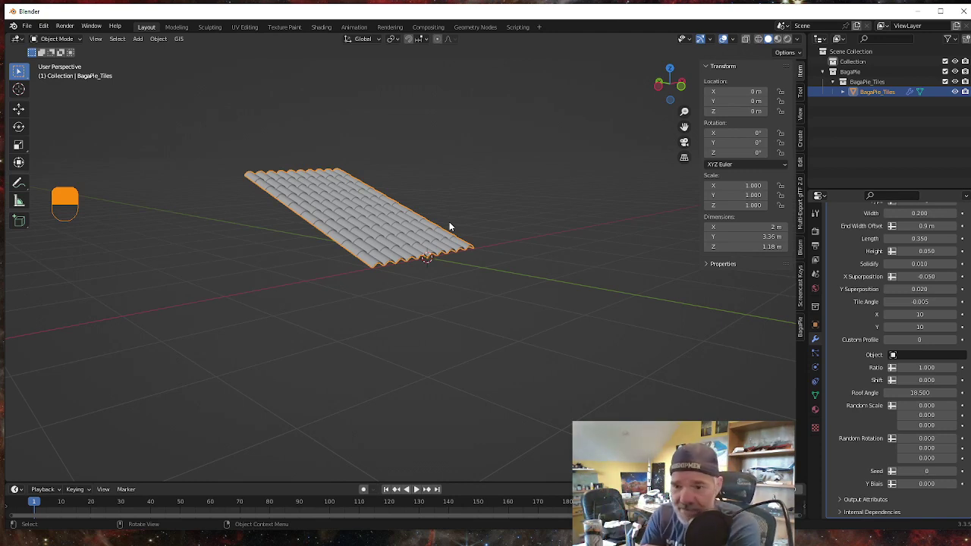
middle_drag(417, 230, 385, 247)
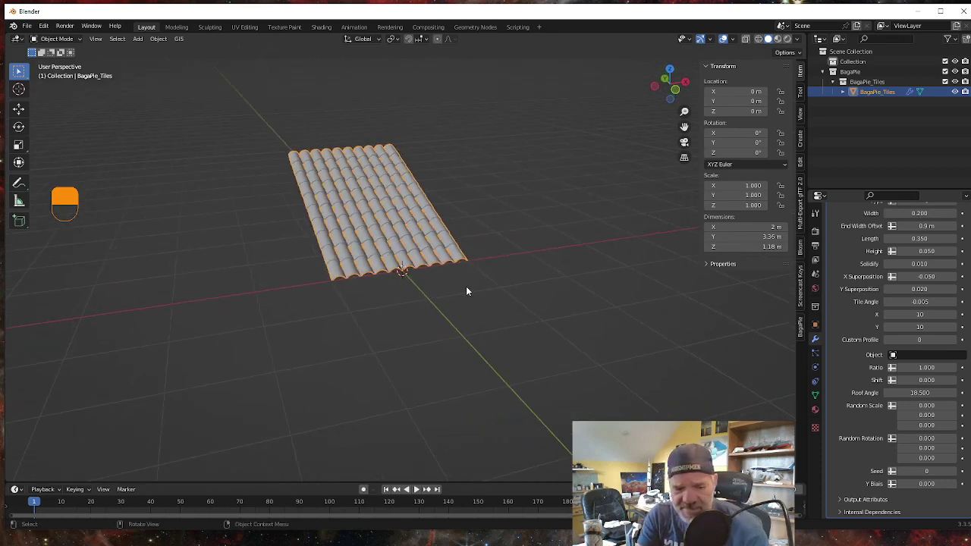
shift+middle_drag(463, 288, 497, 341)
scroll(482, 338, up, 3)
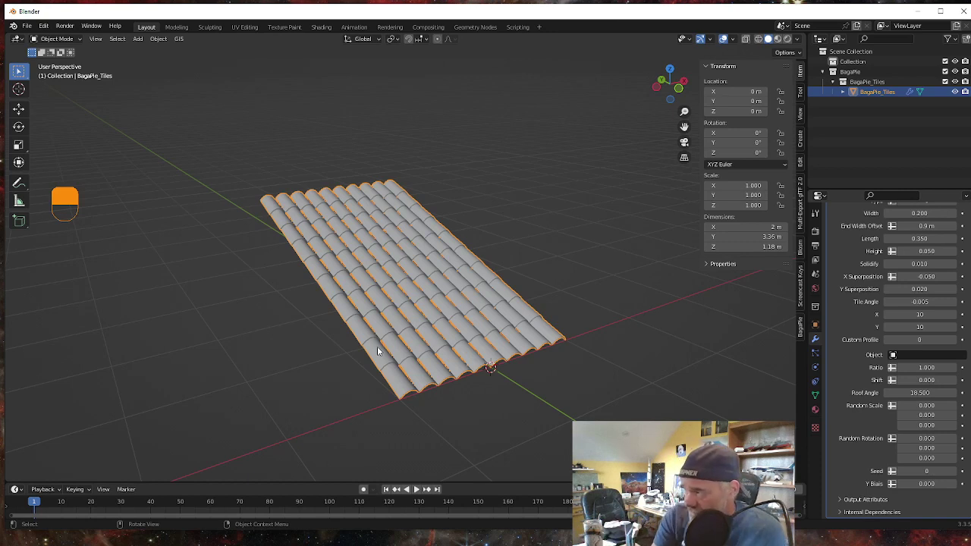
Create Material.001 for the BagaPie_Tiles roof from the Material properties
click(816, 409)
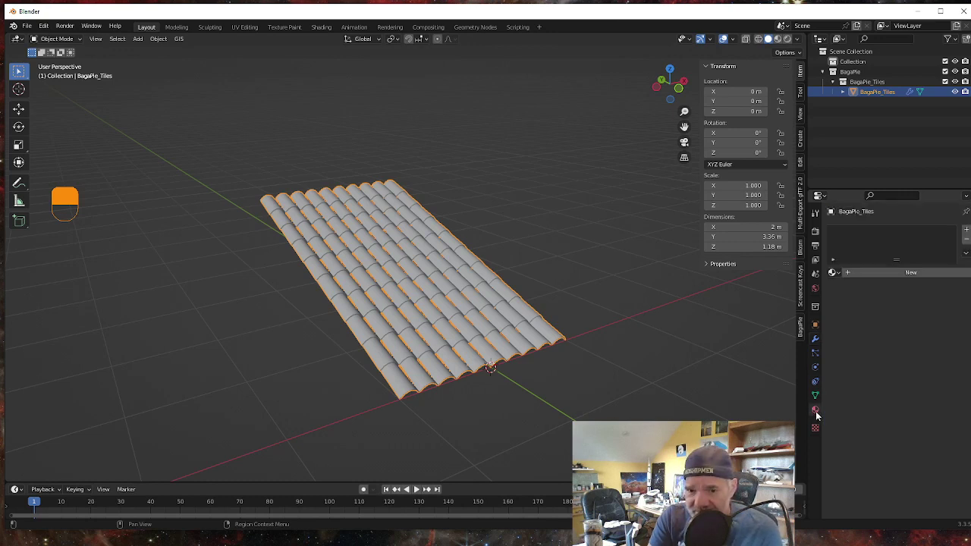
click(911, 273)
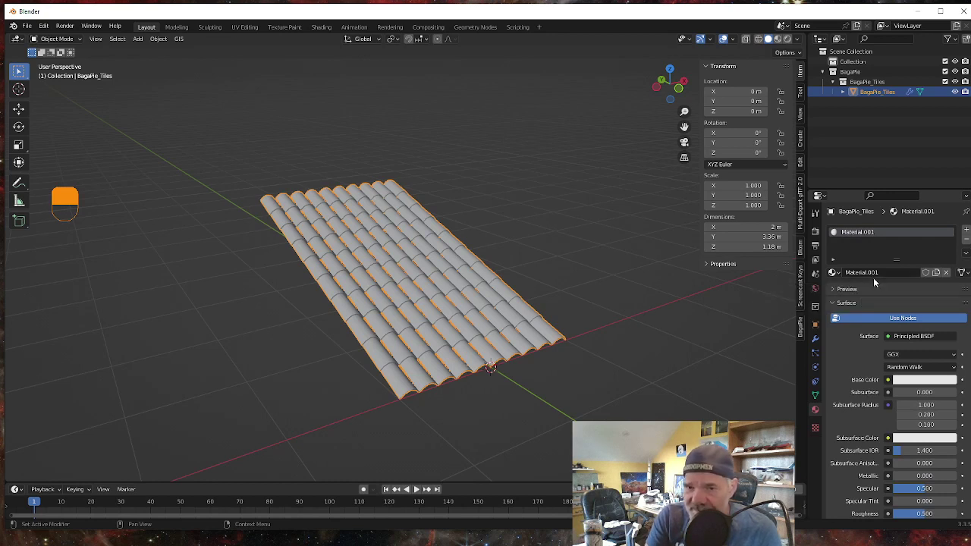
Rename Material.001 to 'TerraCotta'
click(877, 273)
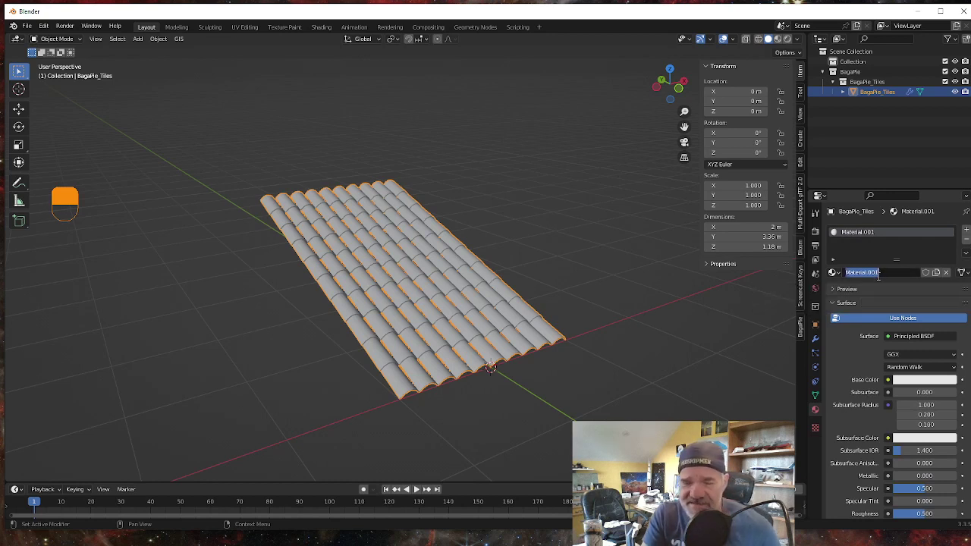
text(Te)
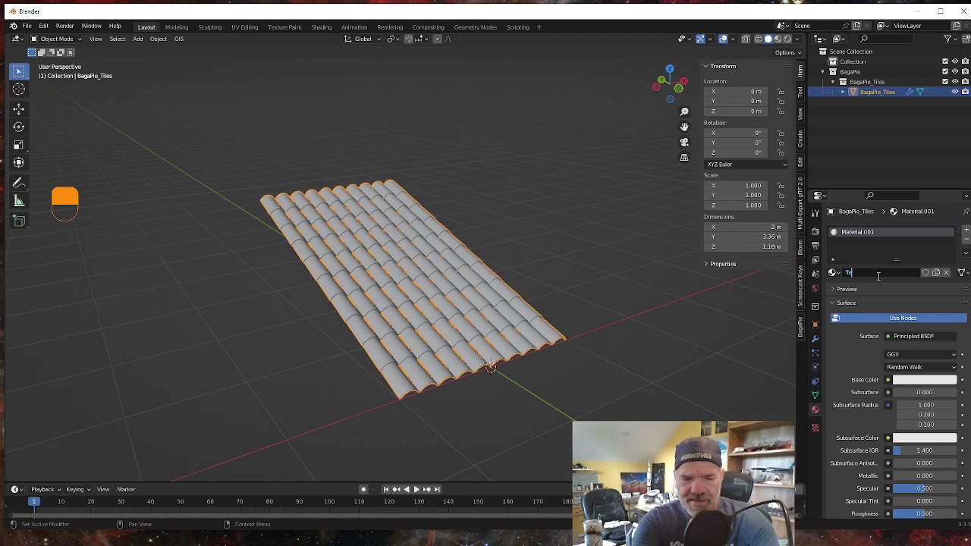
text(rra)
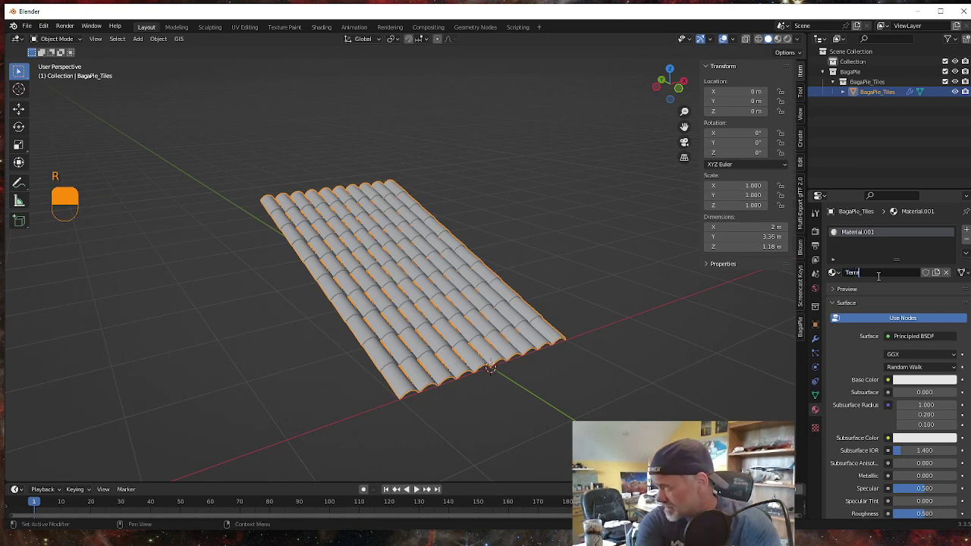
text(Cotta)
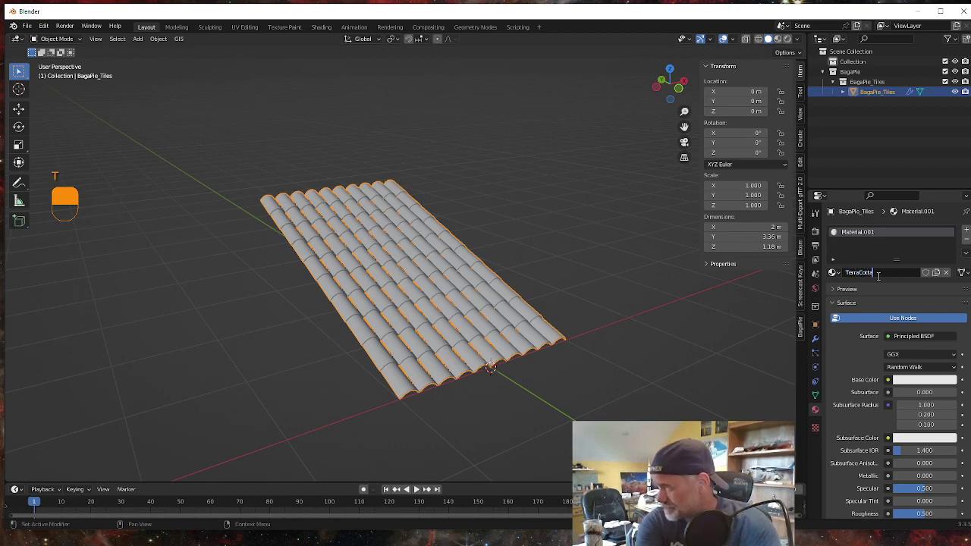
key(Return)
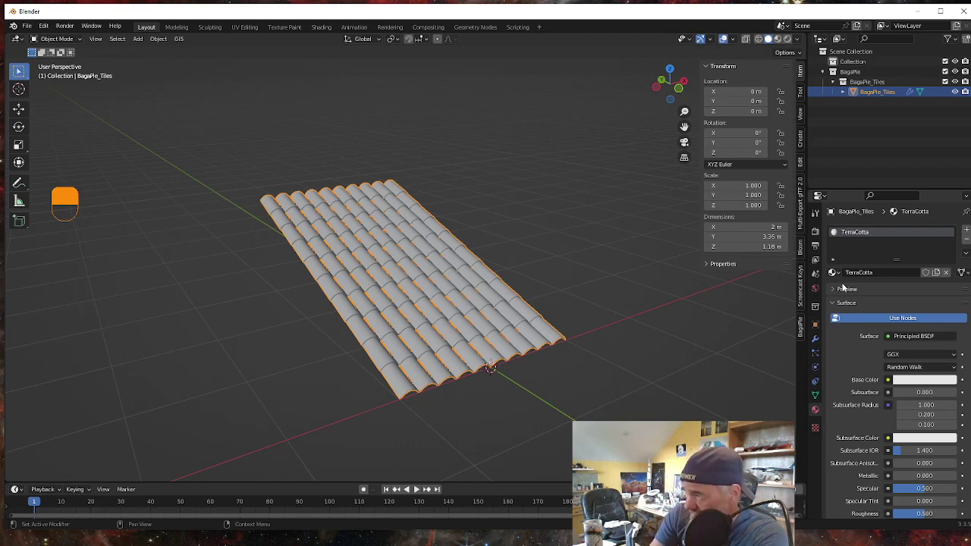
scroll(868, 328, down, 10)
scroll(869, 328, down, 4)
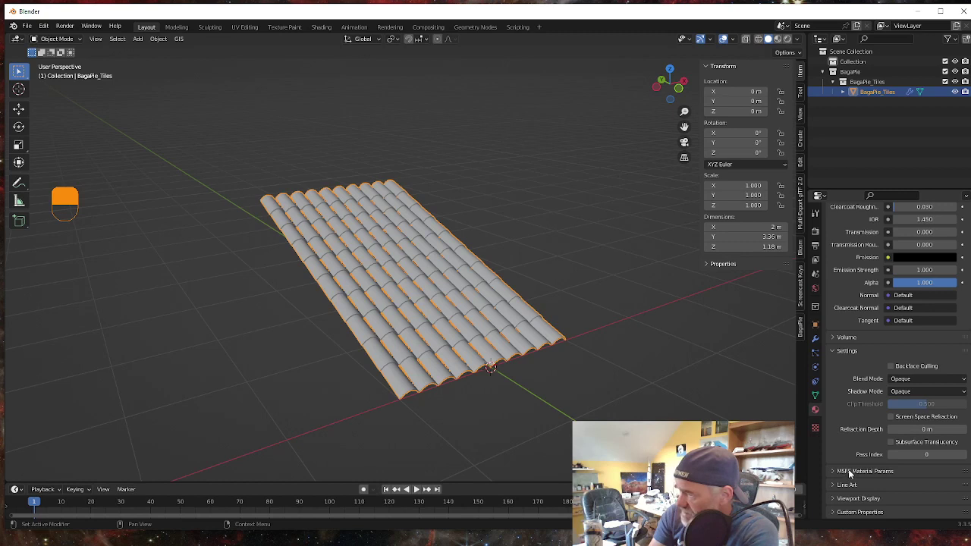
Set the TerraCotta material's MSFS type to Standard and scroll down to its texture slots
click(849, 472)
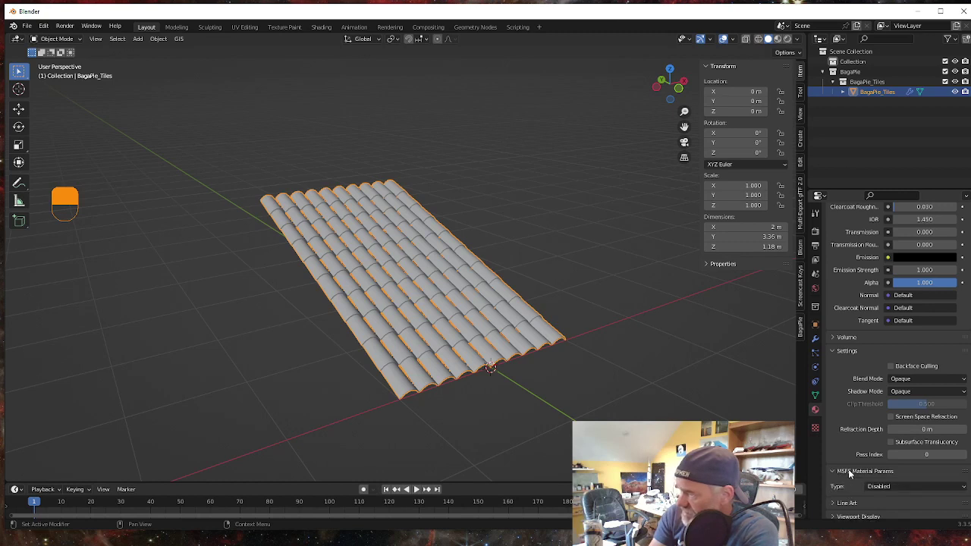
click(966, 488)
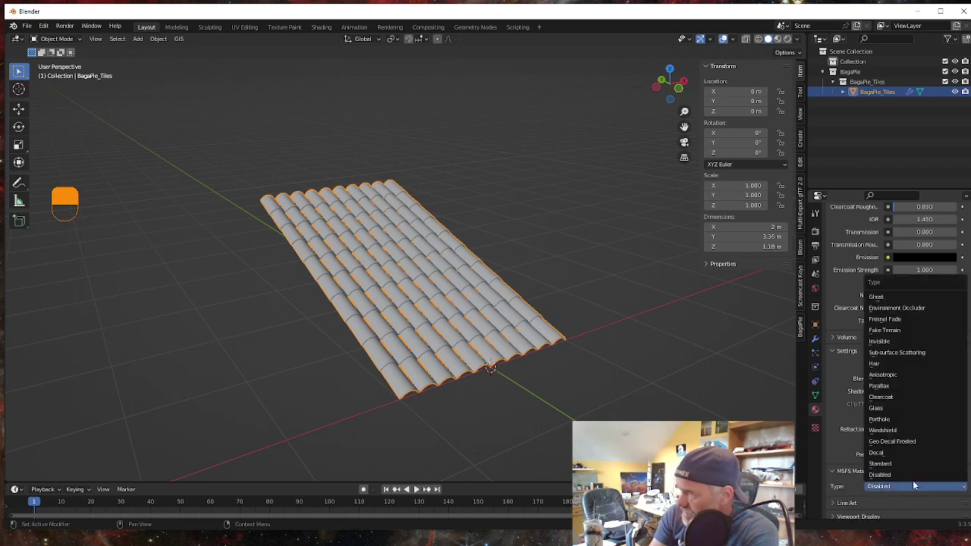
click(882, 462)
scroll(878, 416, down, 8)
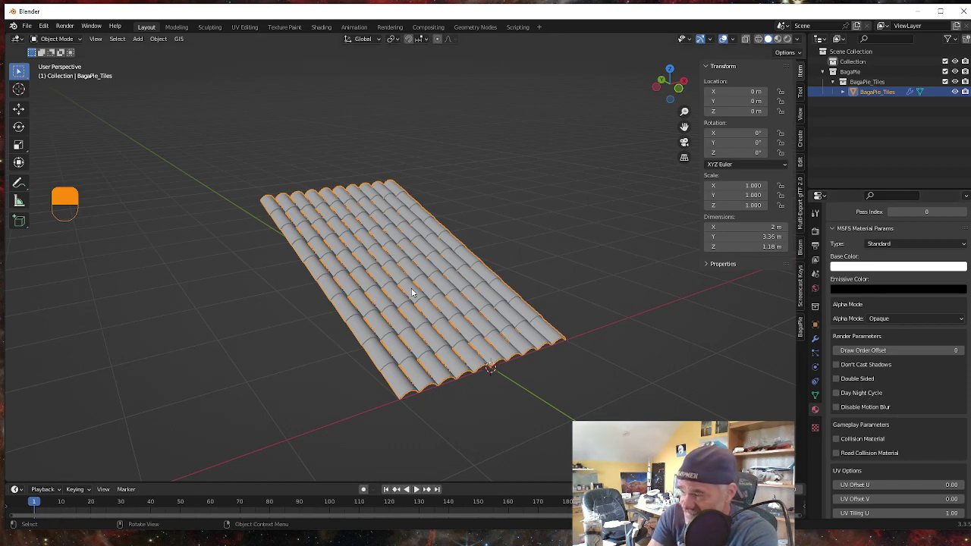
scroll(913, 426, down, 7)
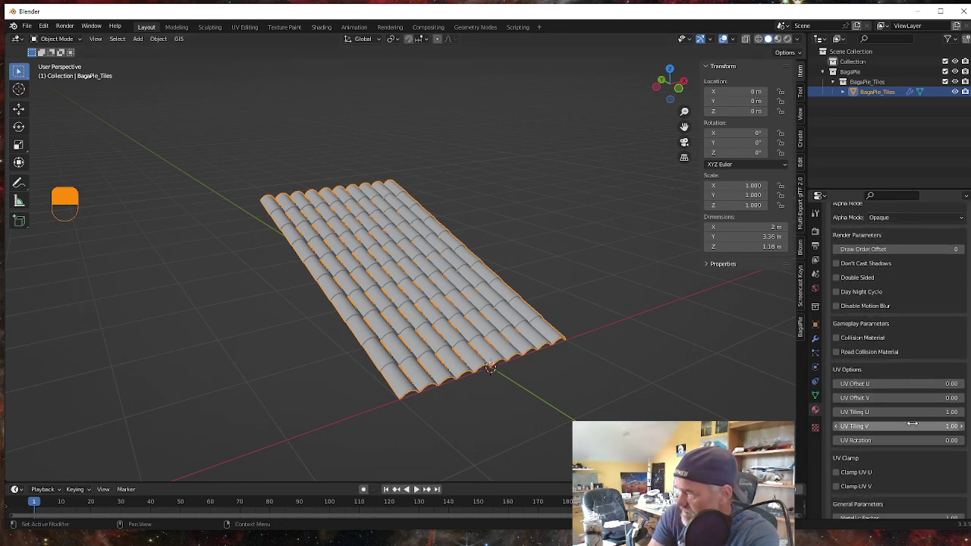
scroll(911, 426, down, 9)
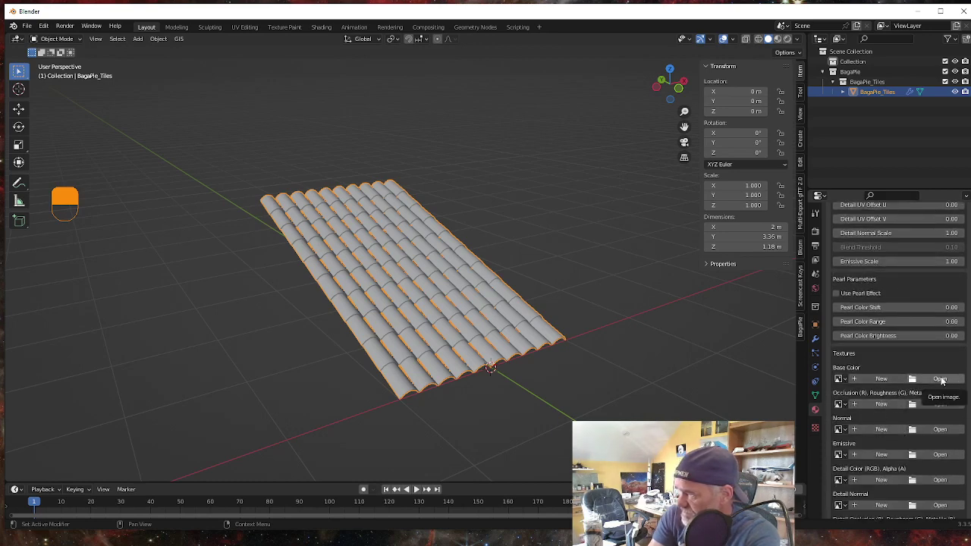
Load RoofingTiles007_4K-PNG_Color.png from the RoofTiles007 folder as the TerraCotta Base Color texture
click(941, 379)
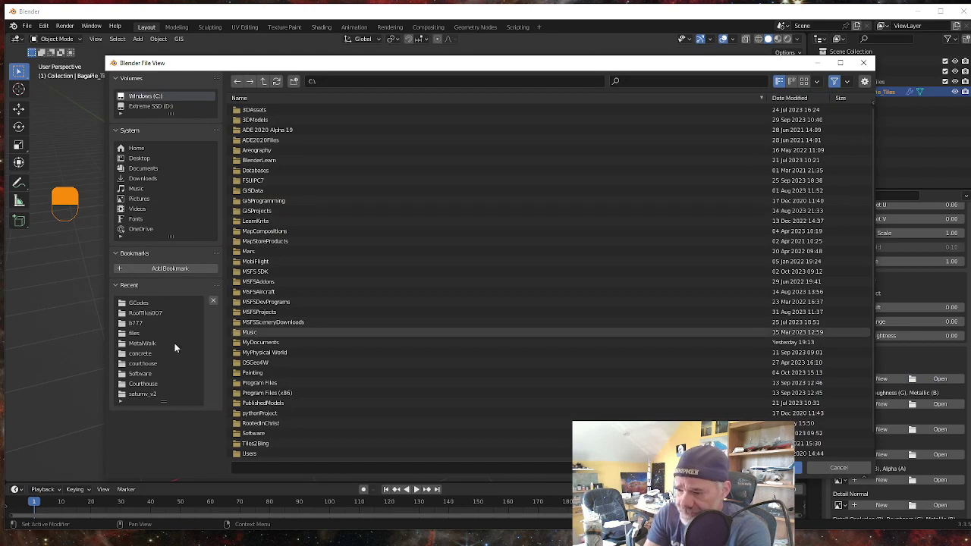
click(143, 313)
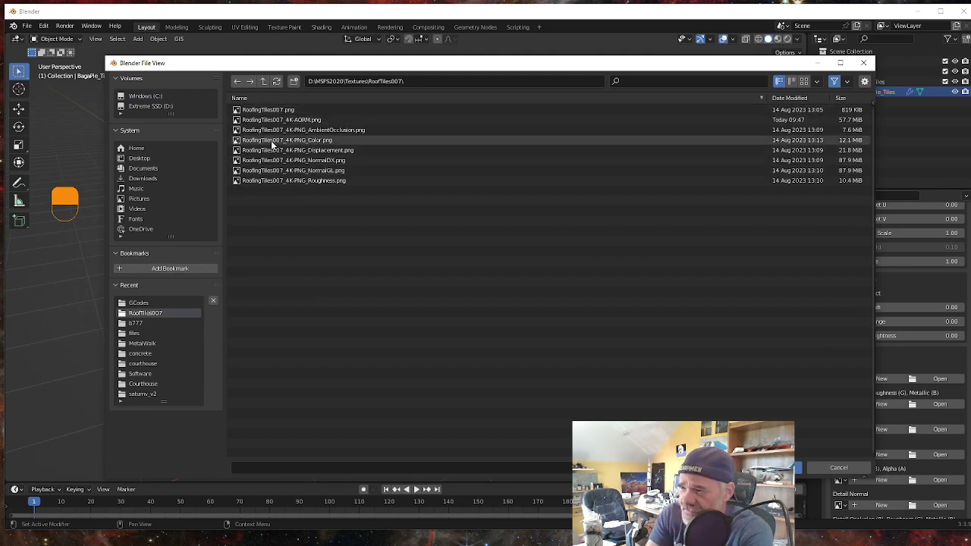
click(315, 141)
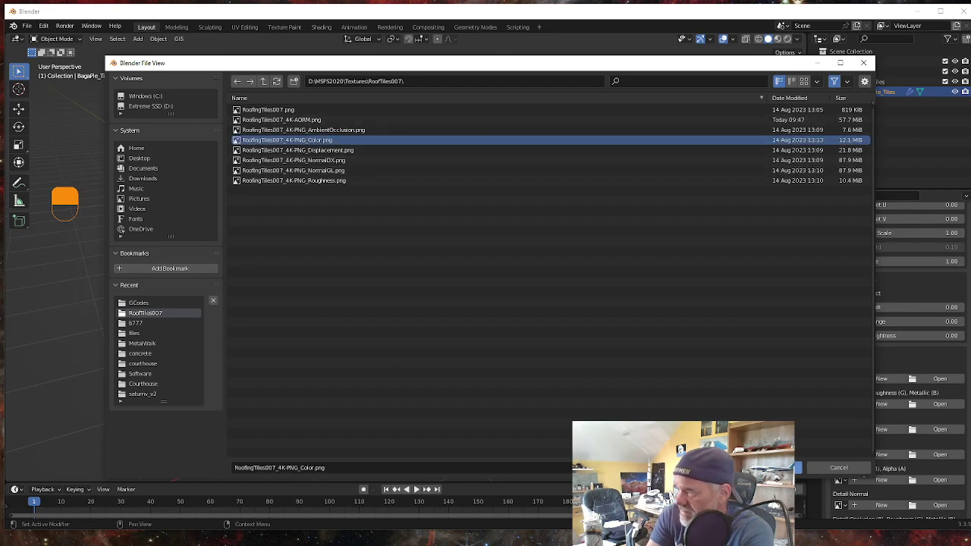
click(781, 468)
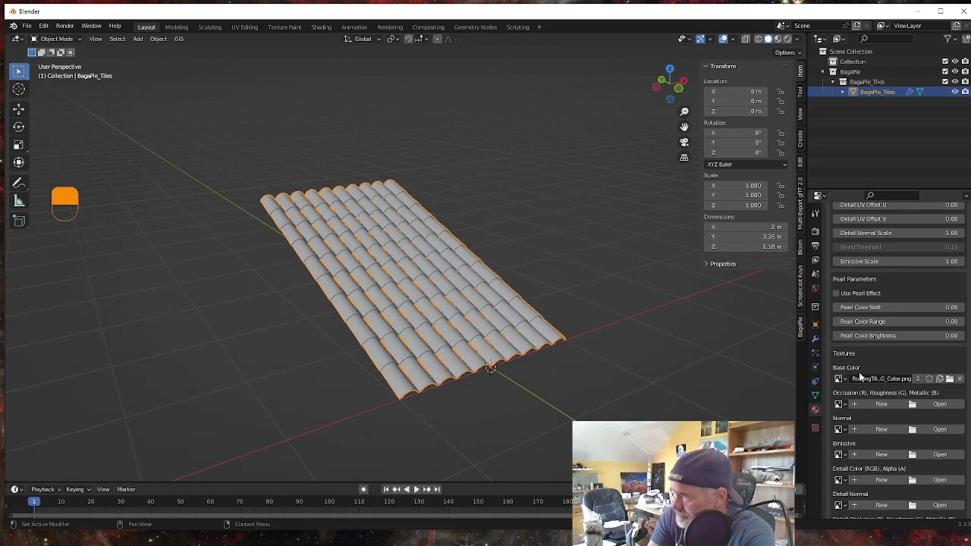
click(939, 406)
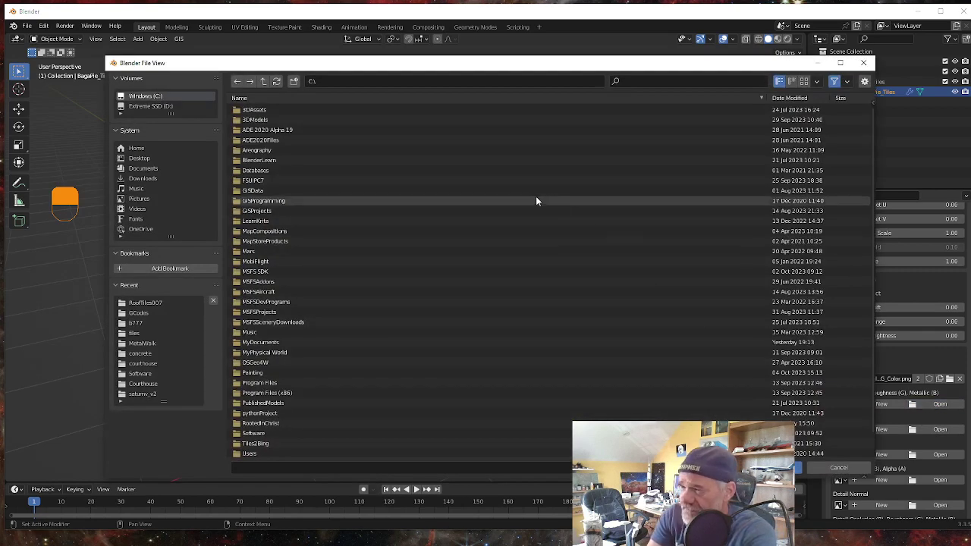
Load RoofingTiles007_4K-AORM.png from RoofTiles007 into the Occlusion/Roughness/Metallic slot
click(146, 302)
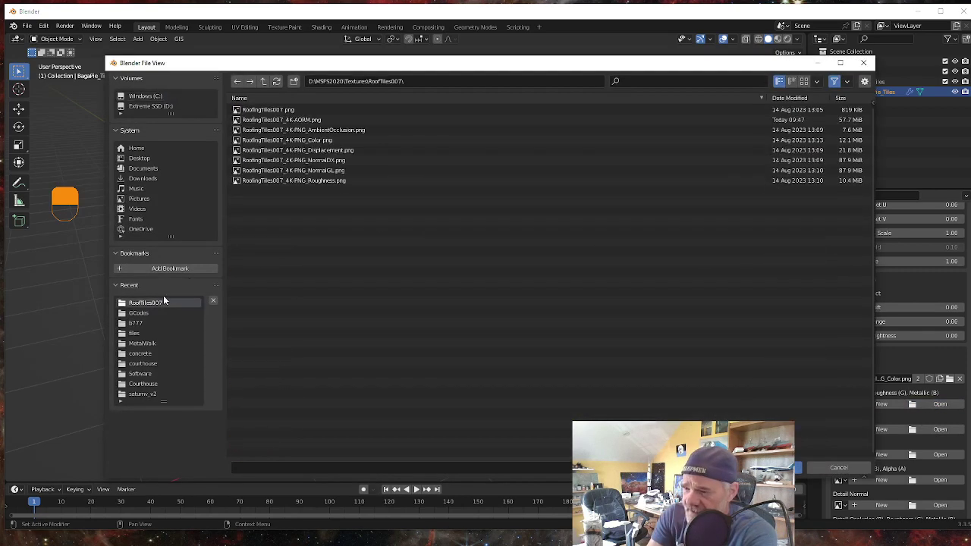
click(300, 123)
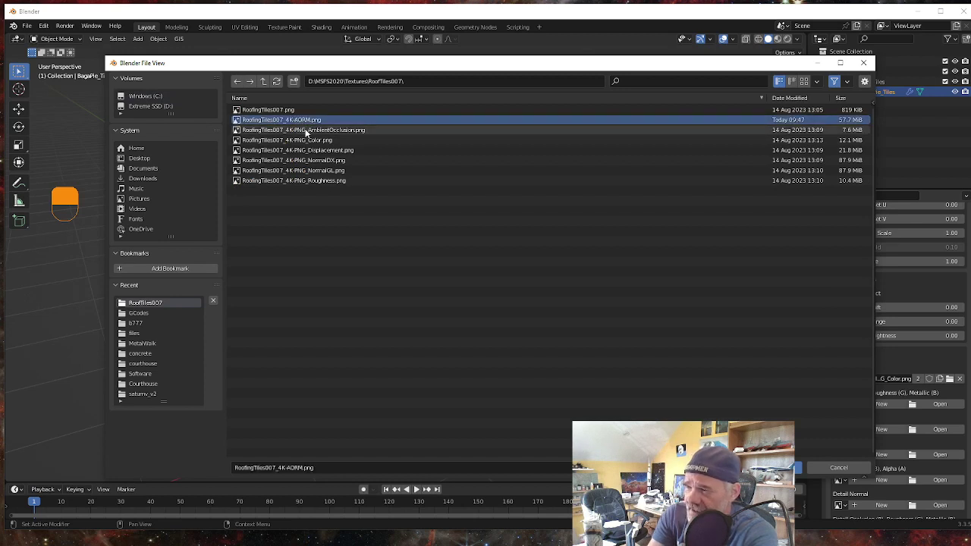
click(774, 467)
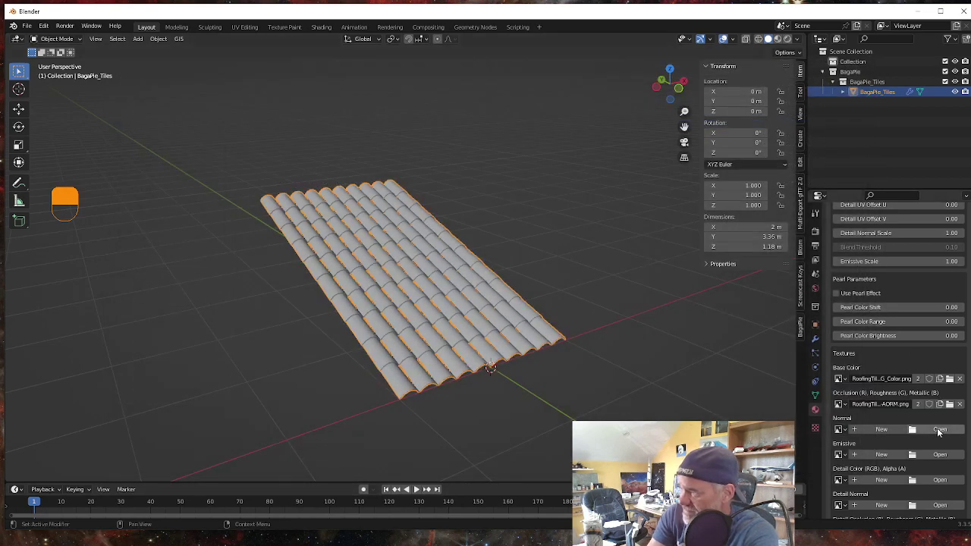
Load RoofingTiles007_4K-PNG_NormalDX.png from RoofTiles007 into the Normal slot
click(939, 431)
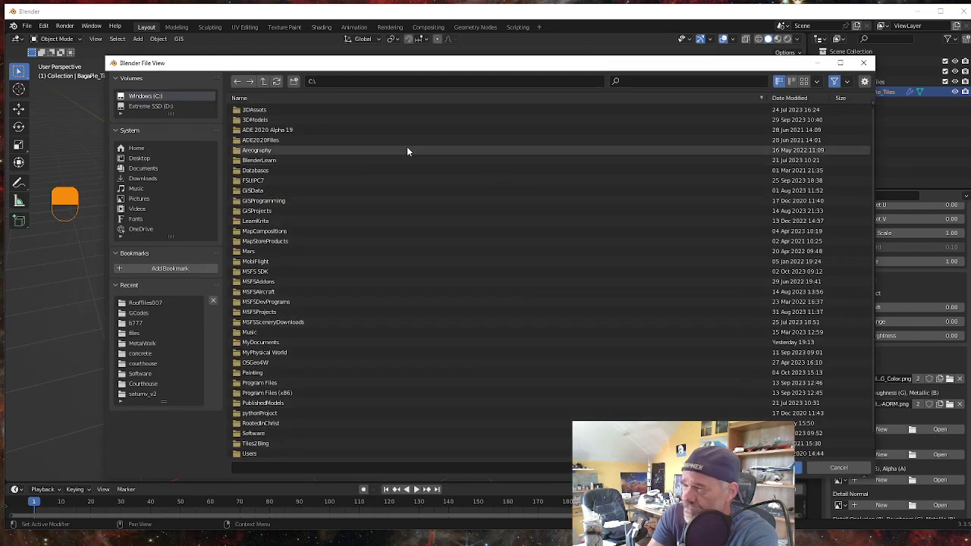
click(151, 303)
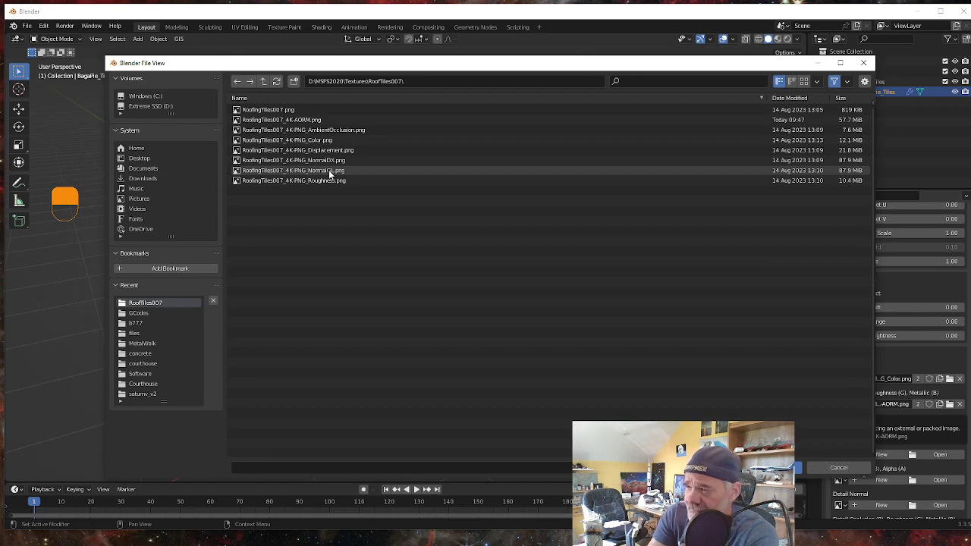
click(318, 160)
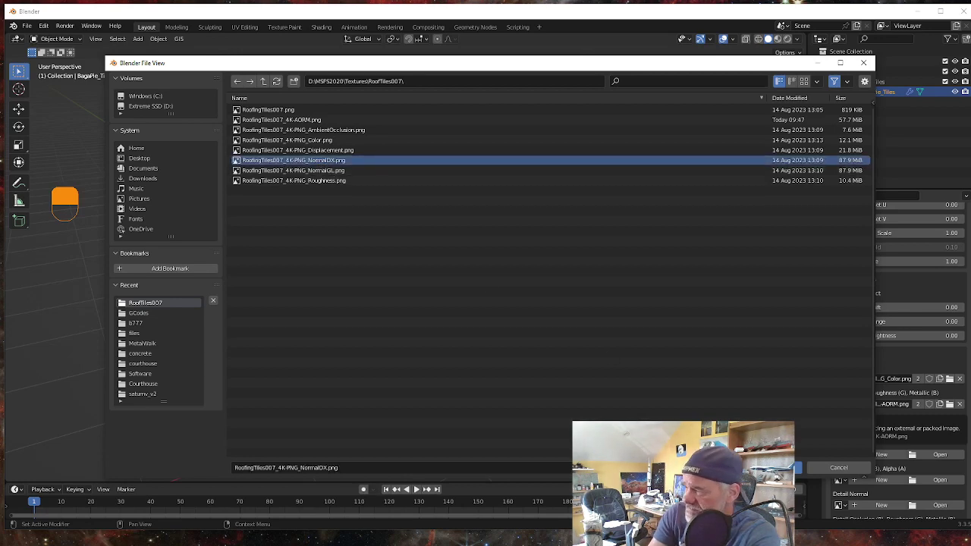
click(798, 468)
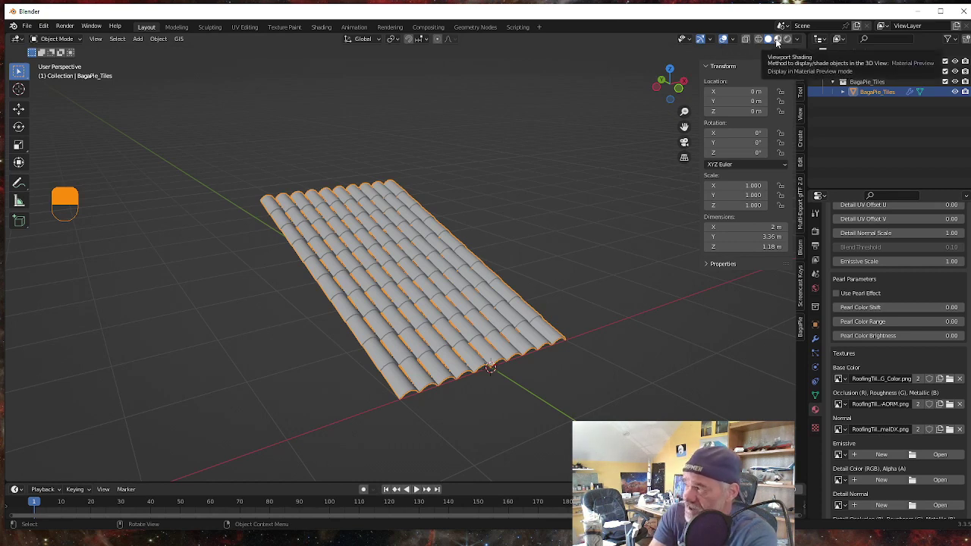
Switch the viewport to Material Preview shading and scroll the material panel back up
click(777, 42)
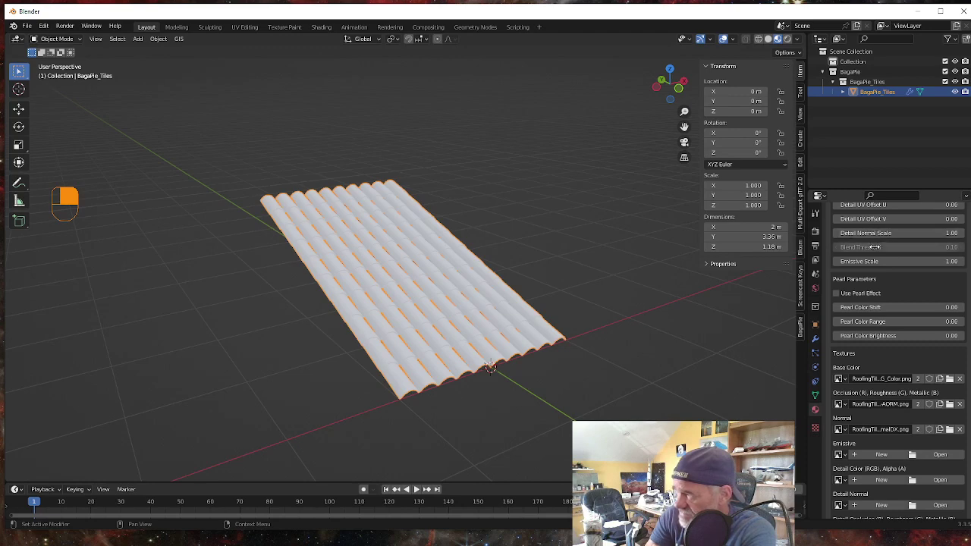
scroll(882, 332, up, 12)
scroll(875, 244, up, 10)
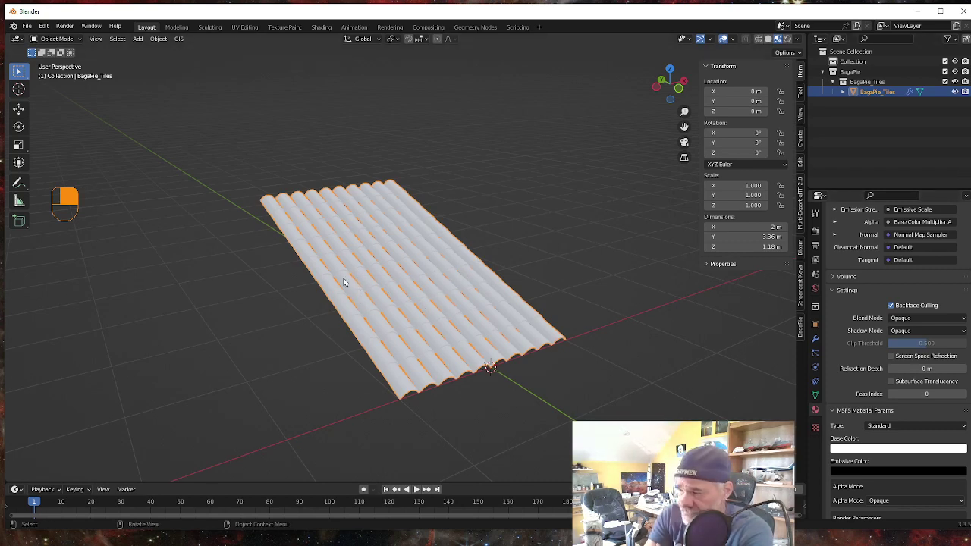
Set the BagaPie_Tiles modifier's Material field to TerraCotta
click(815, 341)
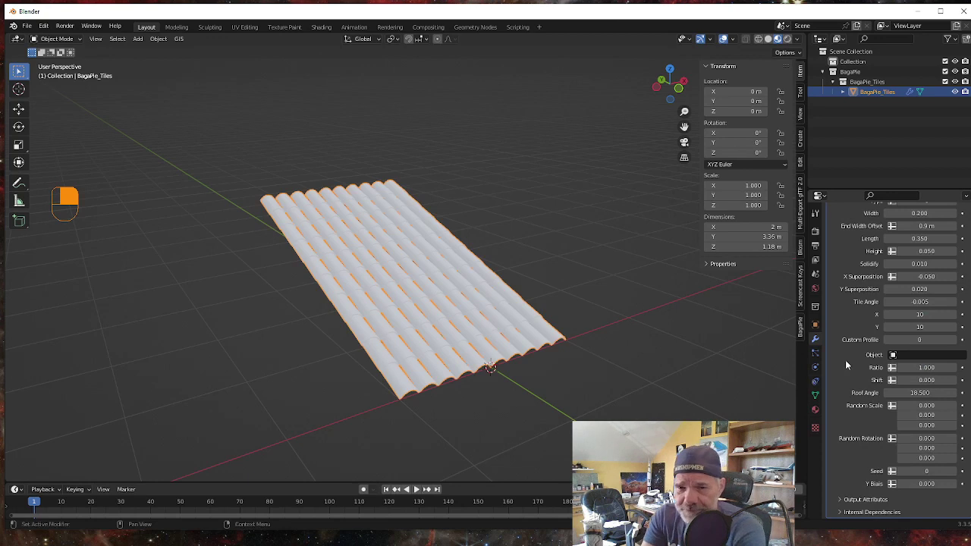
scroll(894, 327, up, 5)
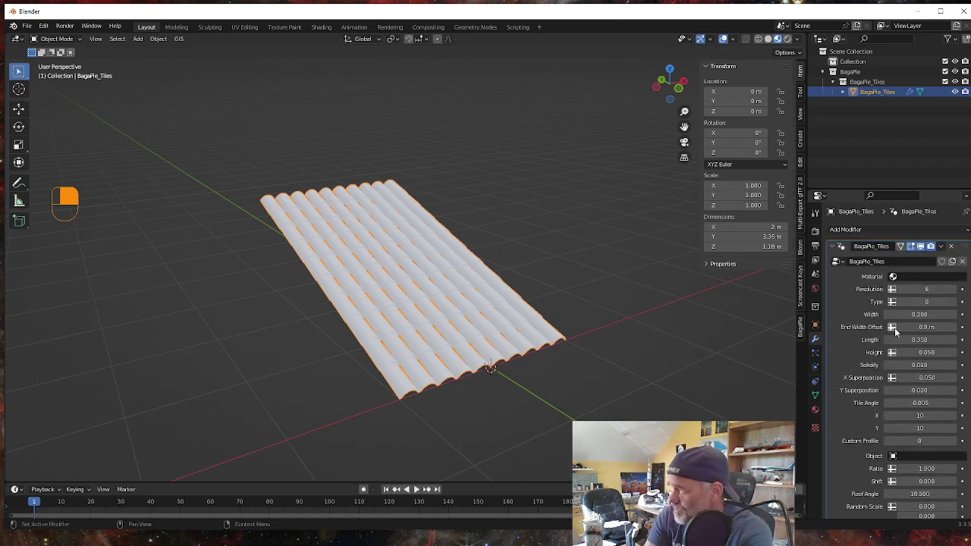
click(913, 278)
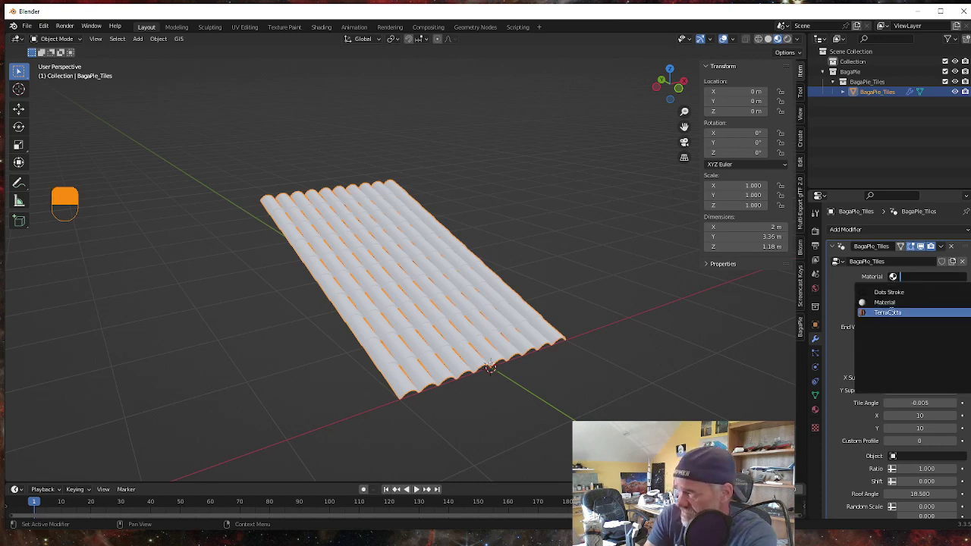
click(887, 312)
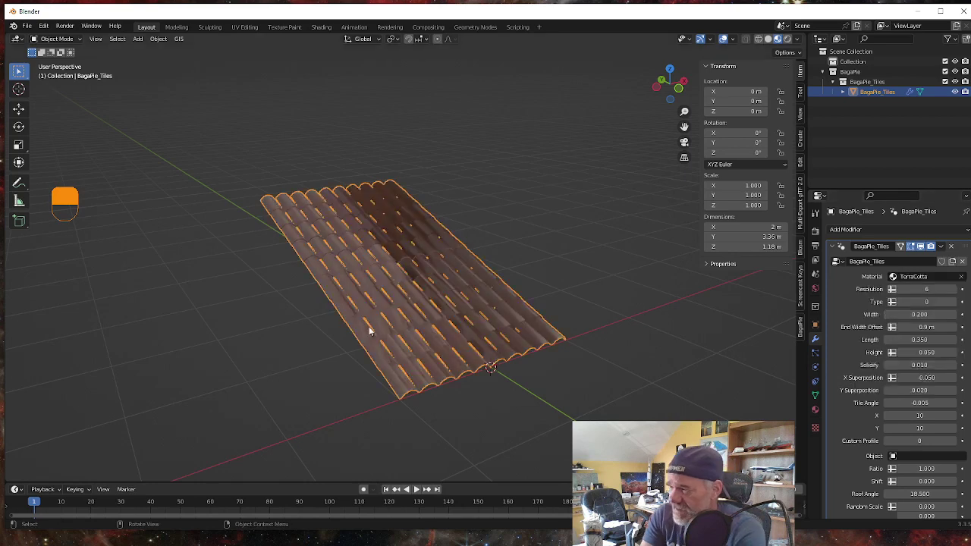
middle_drag(369, 331, 305, 451)
scroll(425, 373, down, 4)
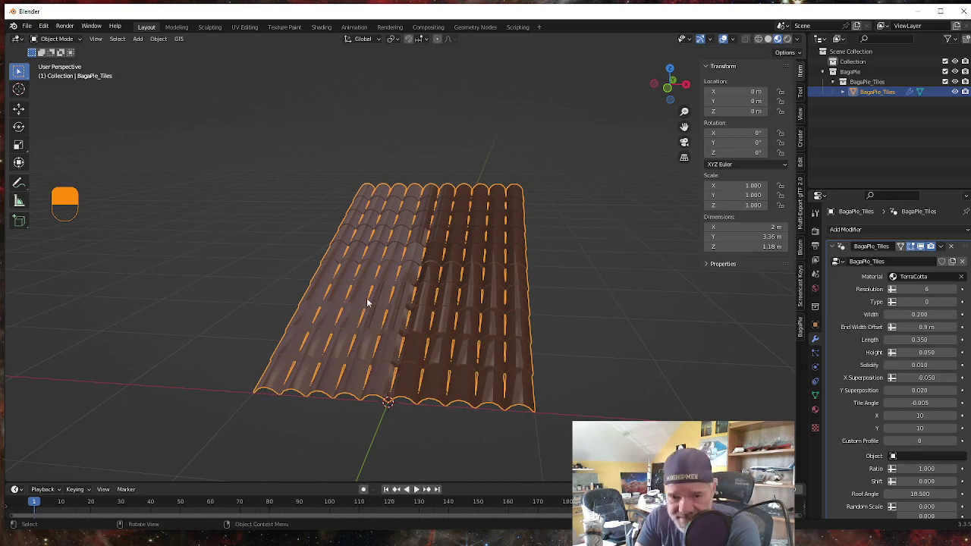
middle_drag(280, 326, 365, 344)
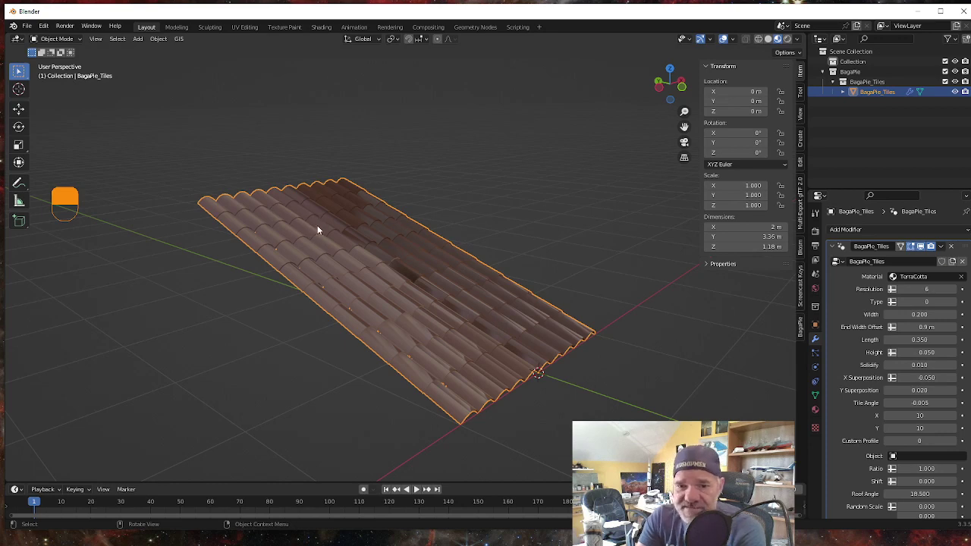
mouse_move(557, 280)
middle_down()
mouse_move(543, 274)
mouse_move(552, 273)
middle_up()
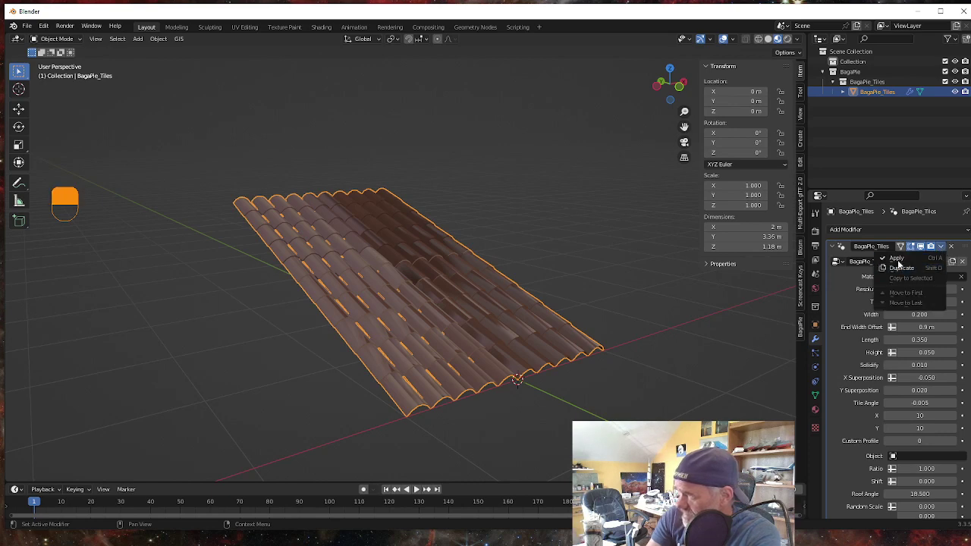
click(952, 246)
middle_drag(510, 327, 466, 325)
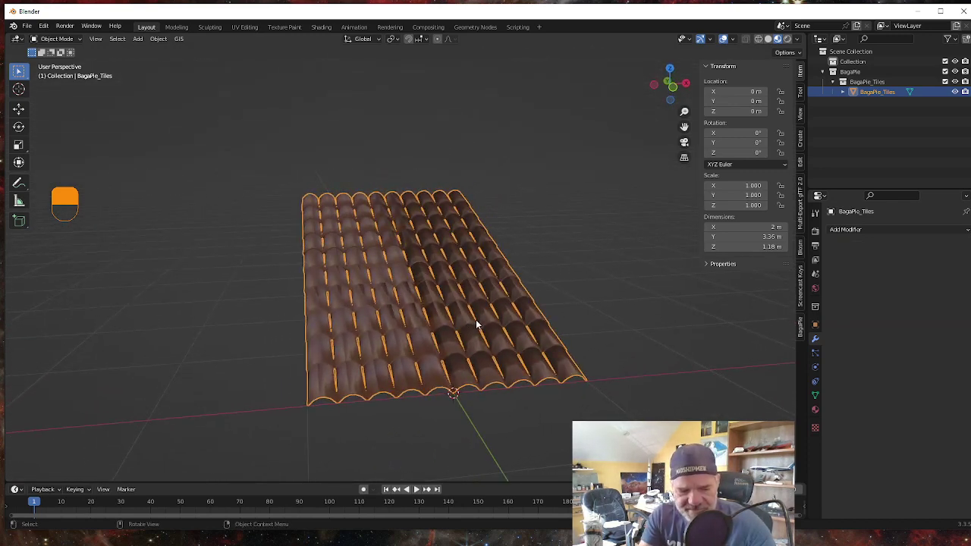
key(ctrl)
key(ctrl+z)
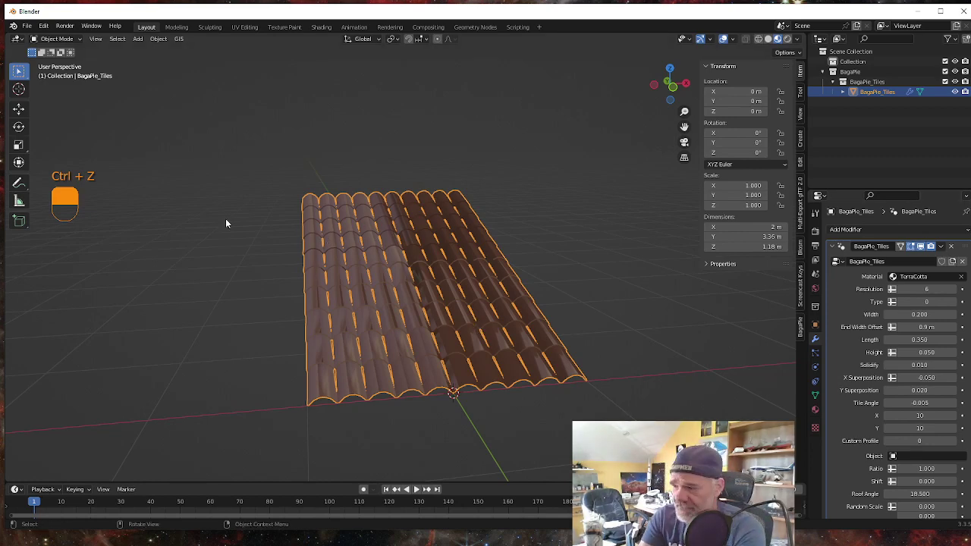
middle_drag(436, 341, 463, 354)
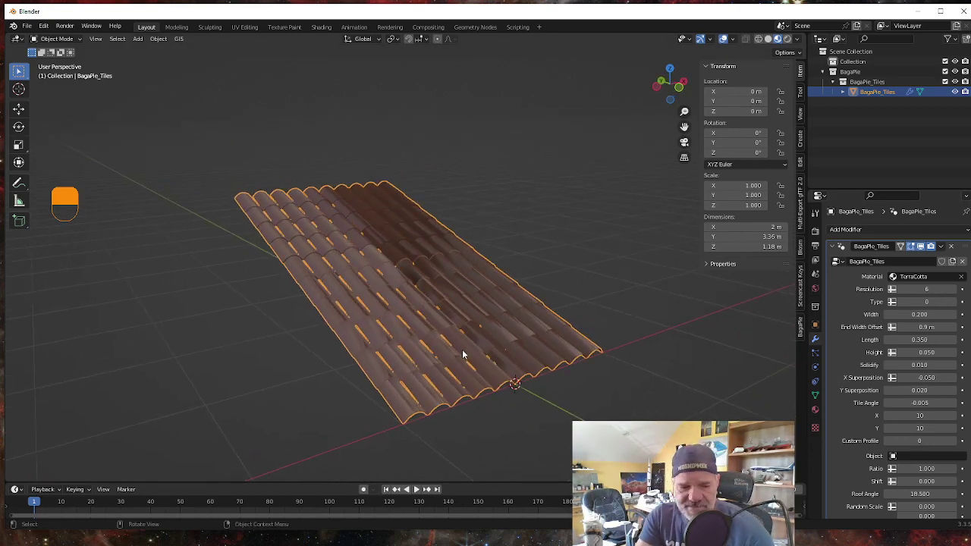
key(Tab)
middle_drag(408, 410, 433, 420)
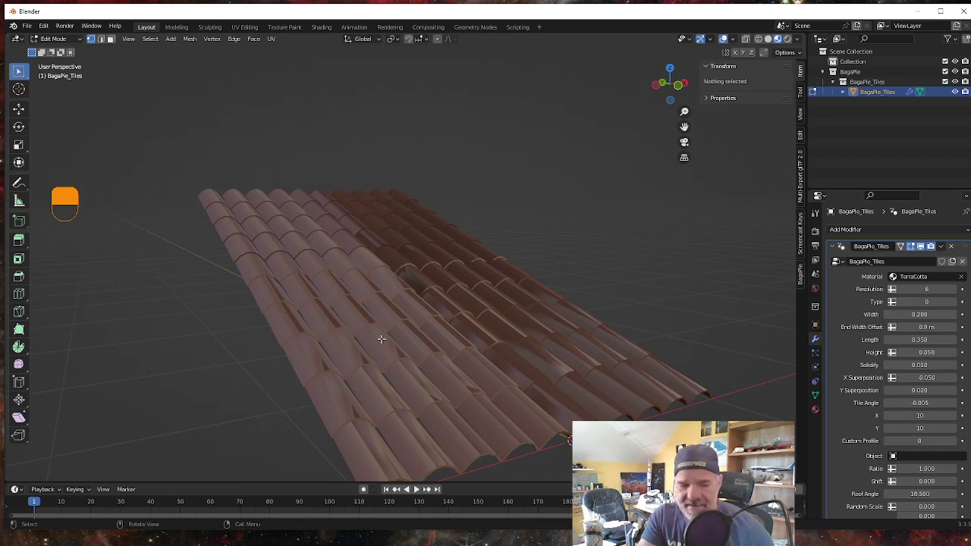
key(Tab)
scroll(445, 297, down, 2)
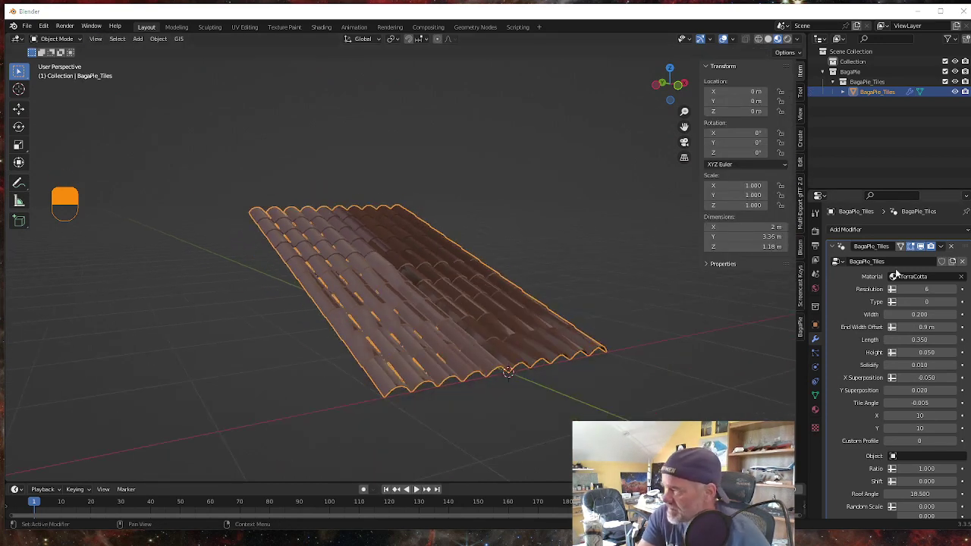
Apply the BagaPie_Tiles modifier, then enter Edit Mode and select a single tile vertex
click(941, 247)
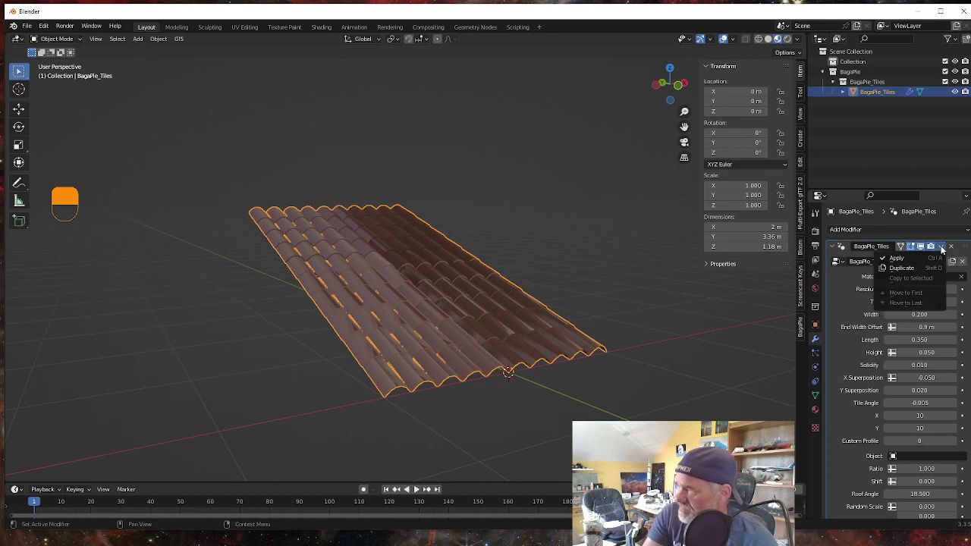
click(899, 260)
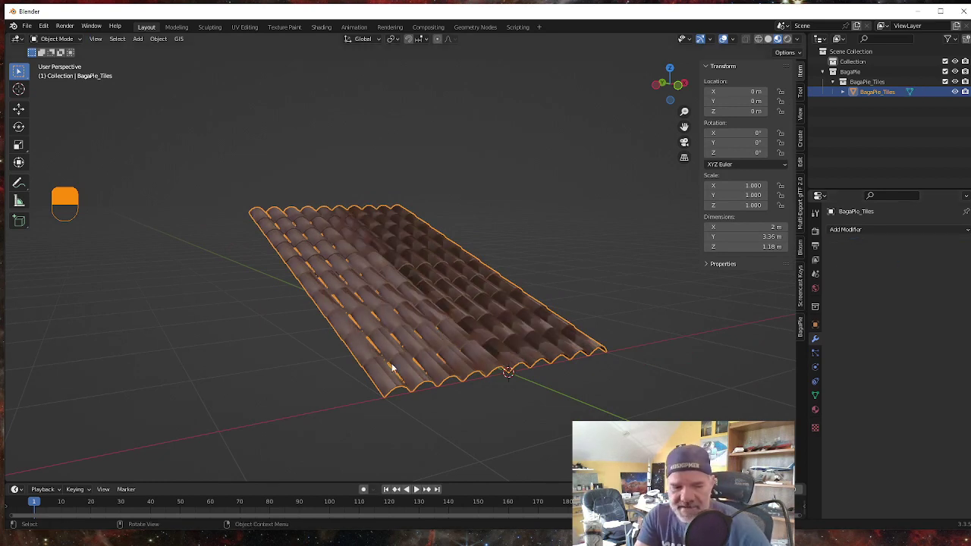
key(Tab)
scroll(392, 368, up, 4)
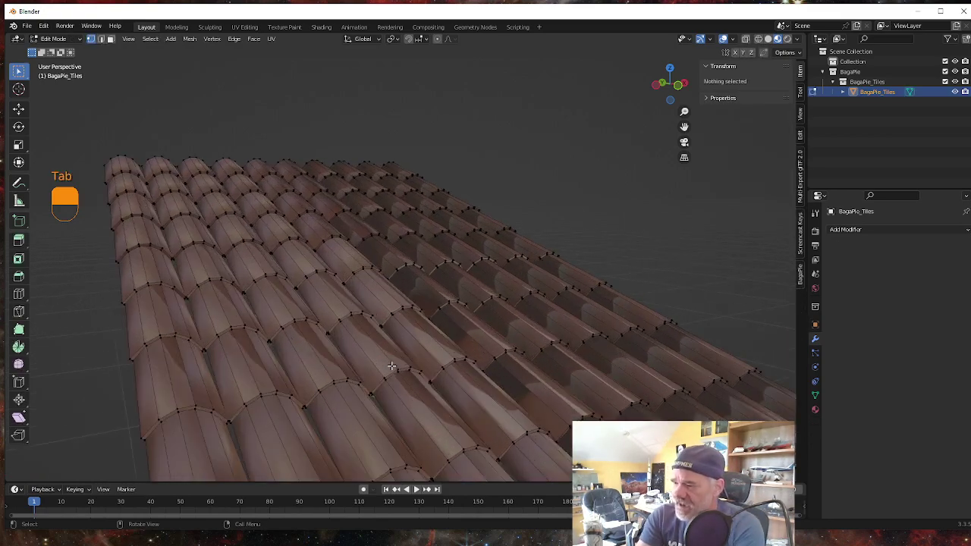
mouse_move(404, 372)
middle_down()
mouse_move(478, 325)
mouse_move(488, 292)
mouse_move(427, 347)
mouse_move(418, 372)
middle_up()
click(423, 383)
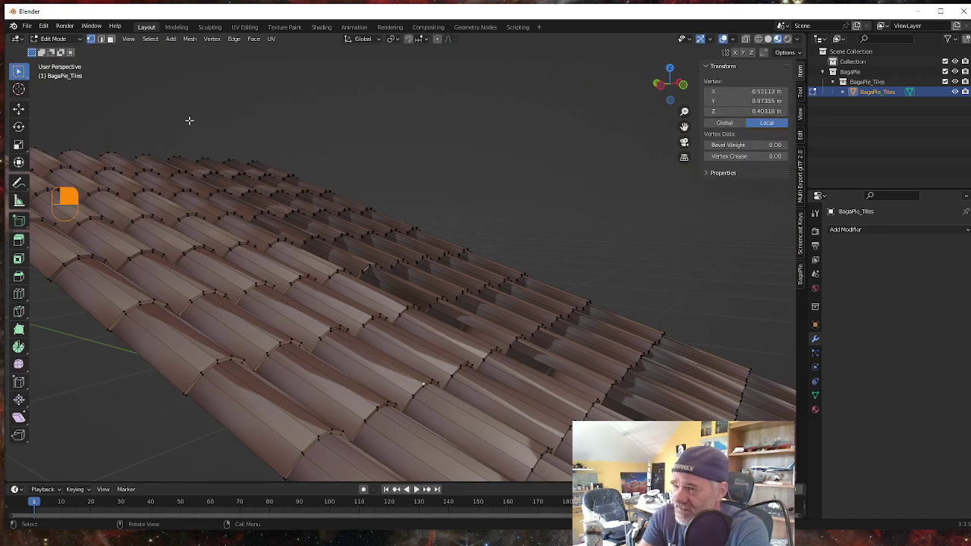
Select a tile edge and a tile face, inspect the tile rows, then return to Object Mode
click(101, 39)
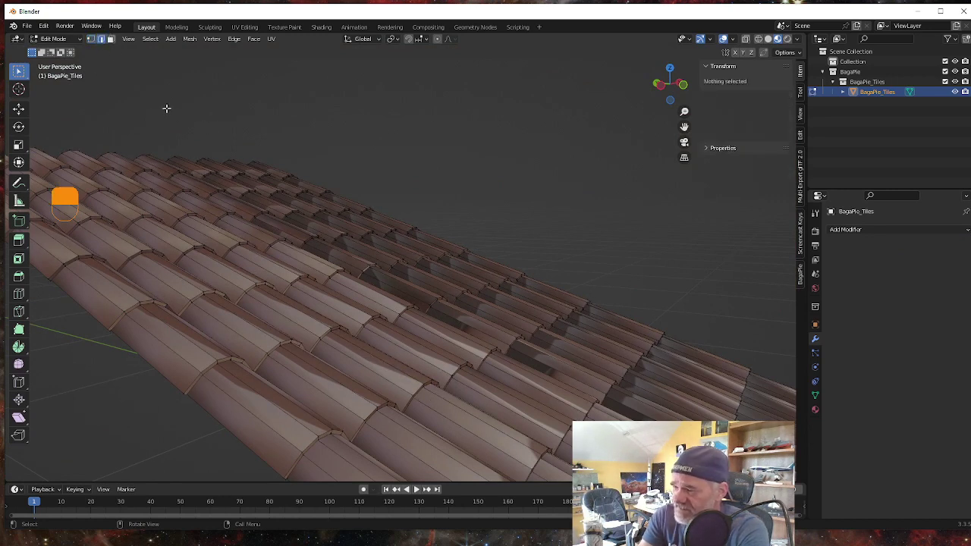
click(414, 354)
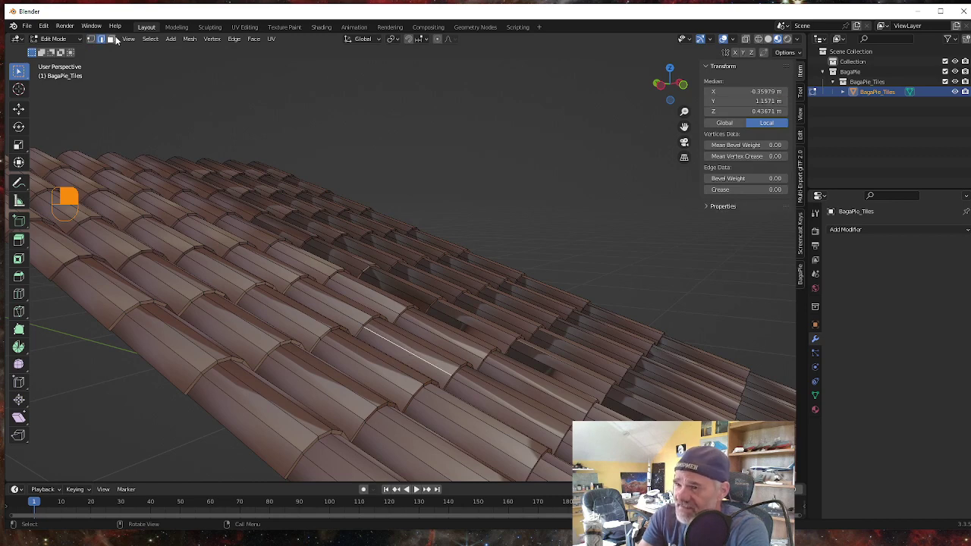
click(110, 39)
click(381, 389)
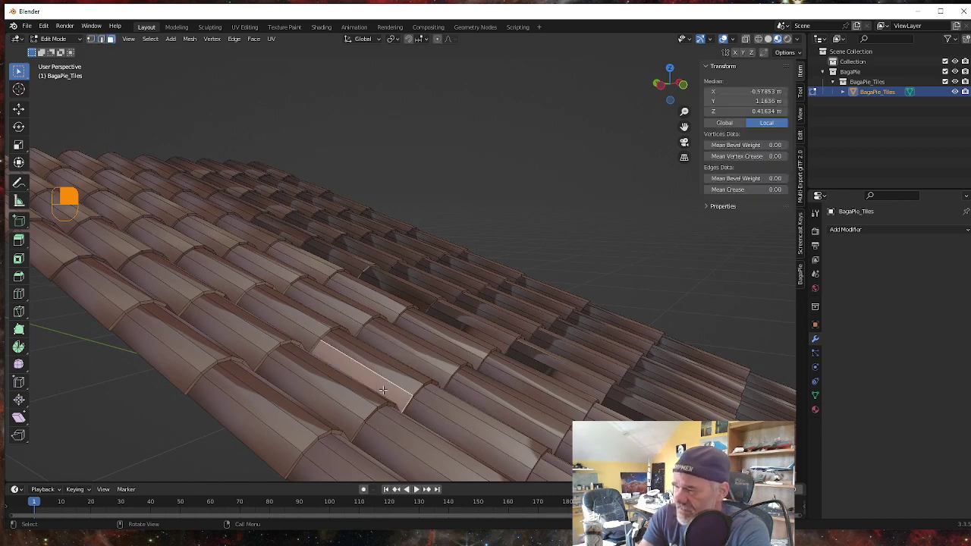
scroll(378, 358, down, 3)
middle_drag(378, 359, 373, 382)
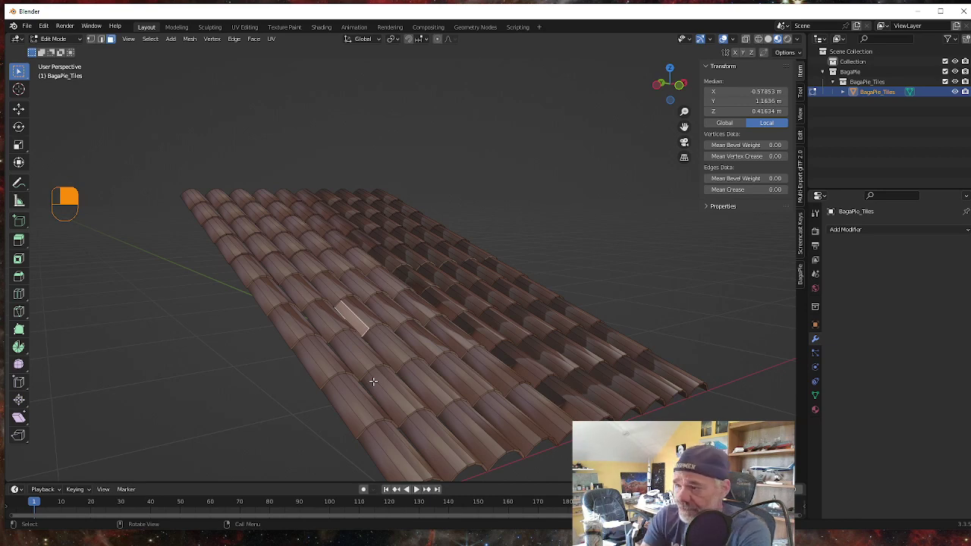
middle_drag(321, 354, 328, 355)
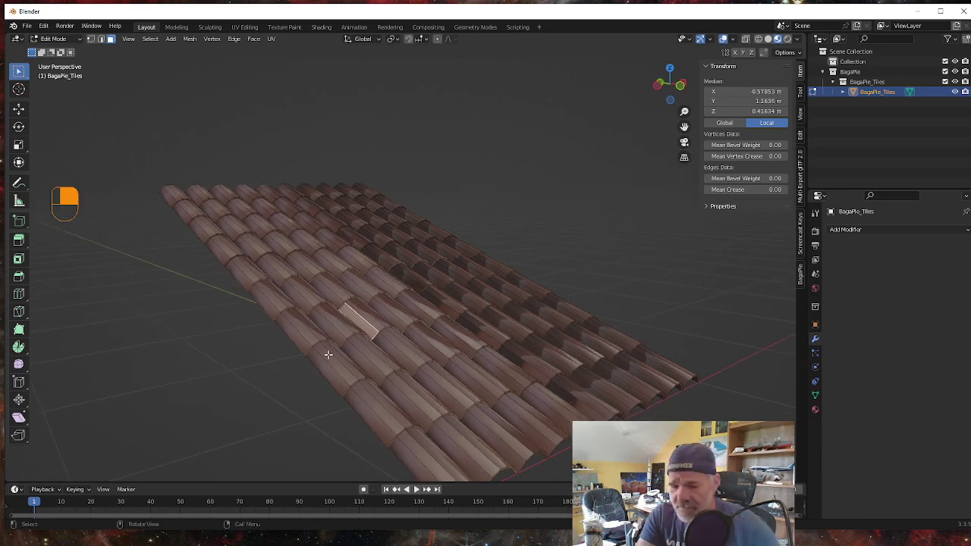
key(Tab)
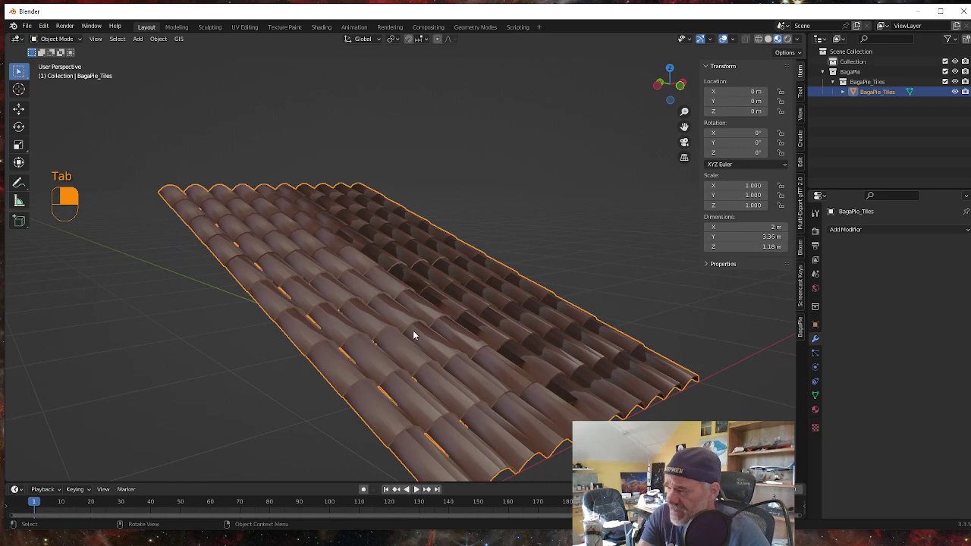
middle_drag(414, 336, 298, 219)
In the UV Editing workspace, switch to Material Preview and launch UV > Smart UV Project
click(244, 27)
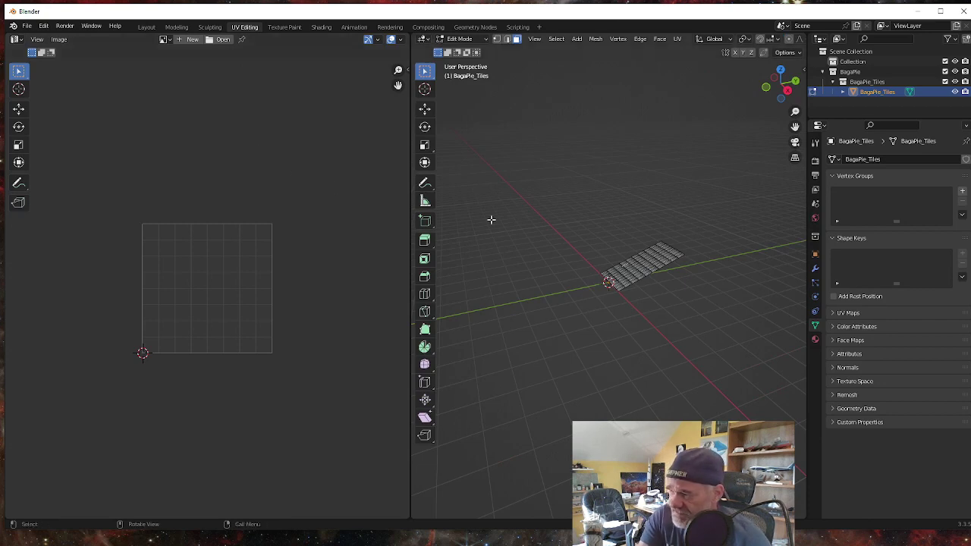
middle_drag(593, 318, 641, 340)
scroll(642, 339, up, 2)
middle_drag(532, 352, 559, 354)
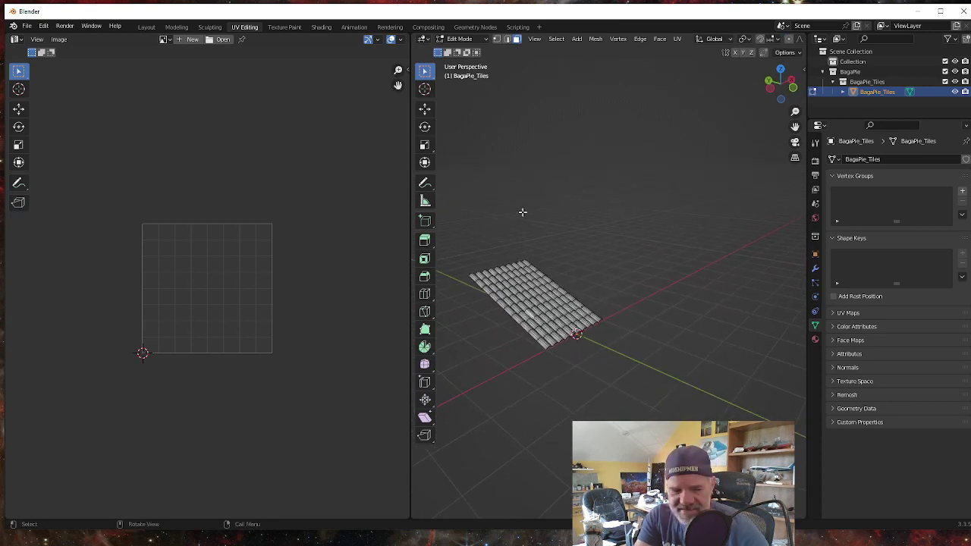
key(z)
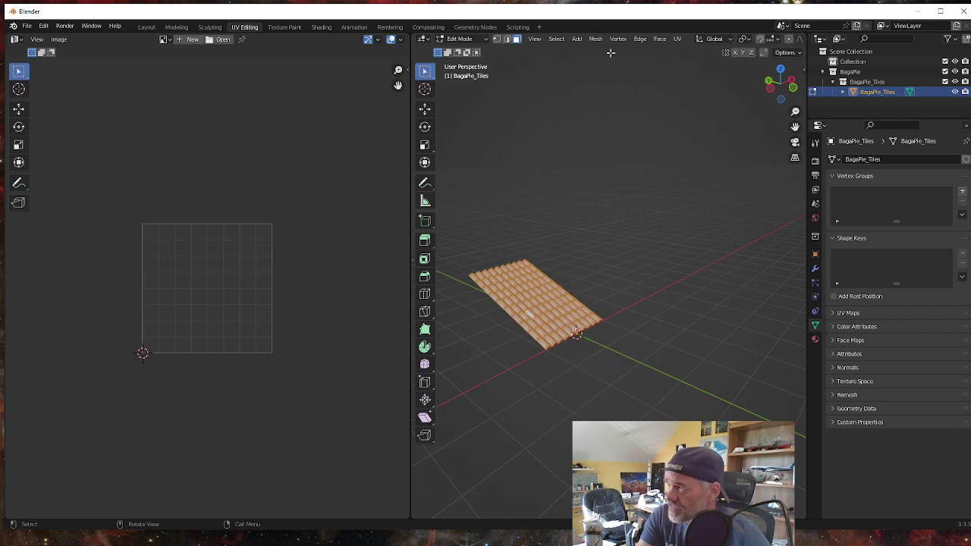
click(678, 39)
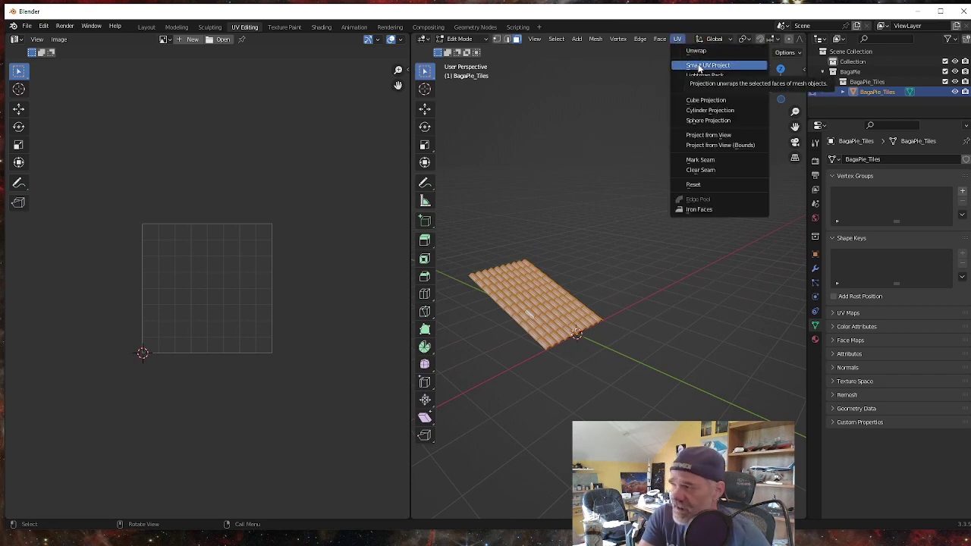
click(698, 67)
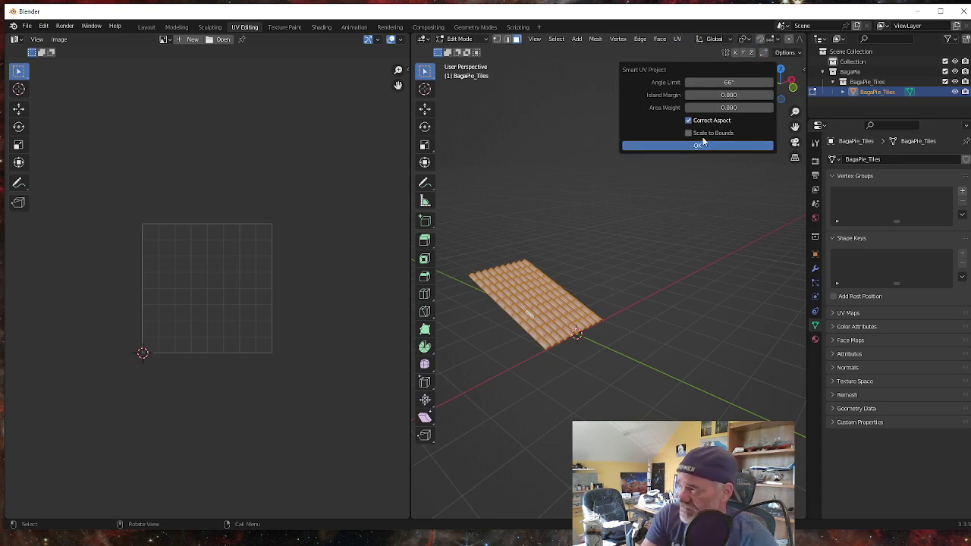
Confirm the Smart UV Project unwrap at Angle Limit 66° and zoom the UV editor out
click(691, 147)
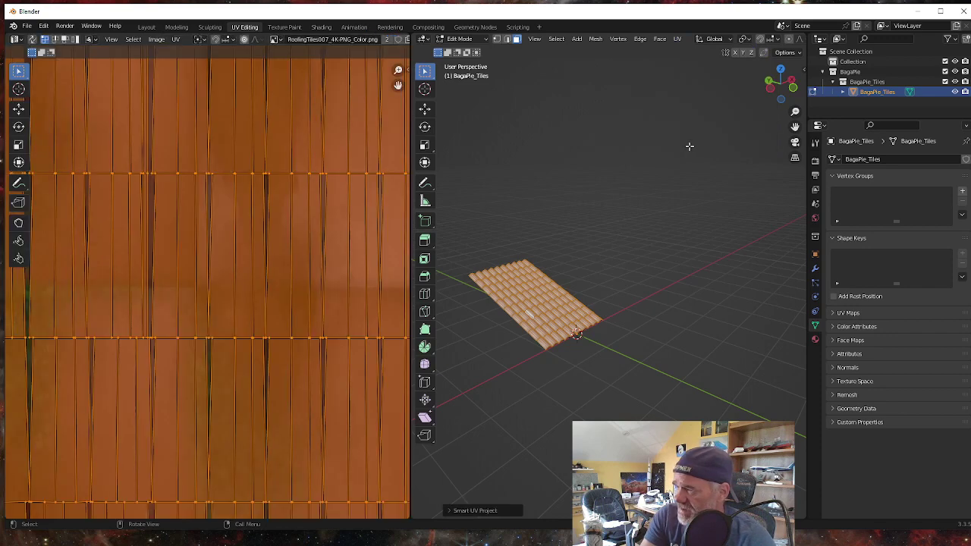
scroll(224, 270, up, 1)
scroll(228, 267, down, 5)
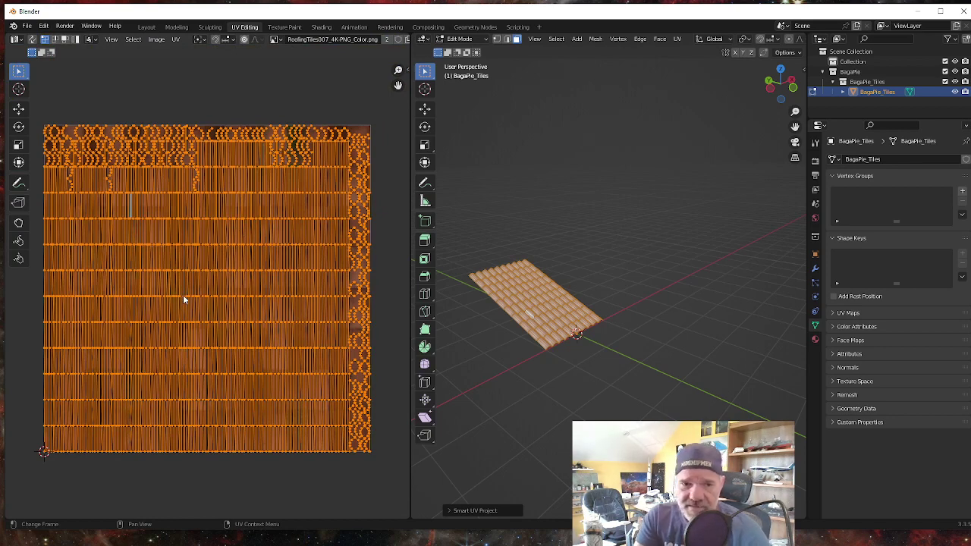
scroll(603, 379, up, 3)
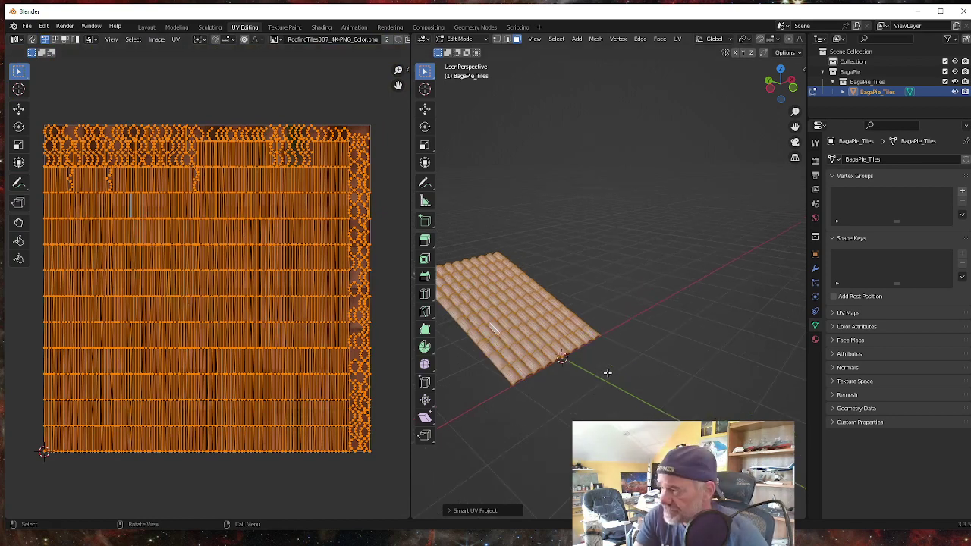
middle_drag(568, 392, 705, 249)
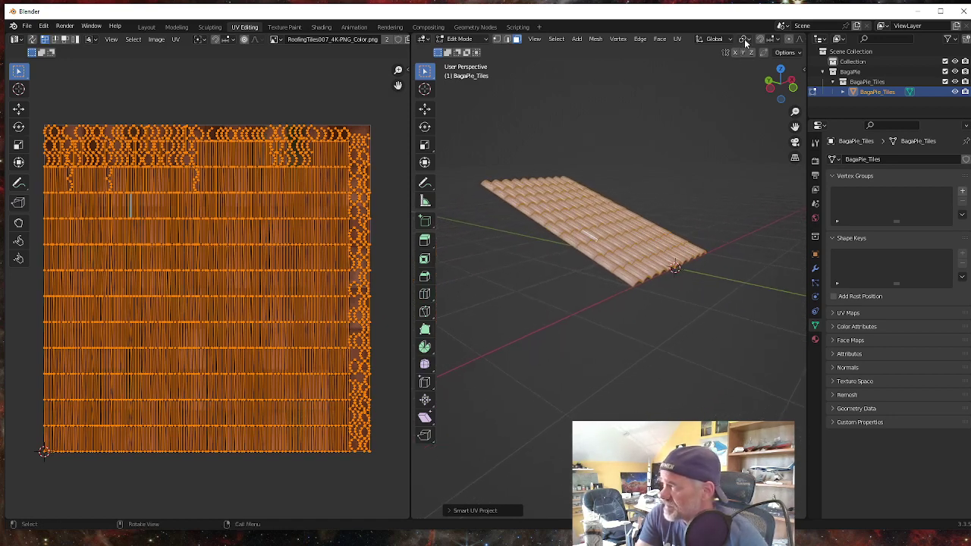
scroll(746, 43, down, 2)
scroll(748, 44, down, 5)
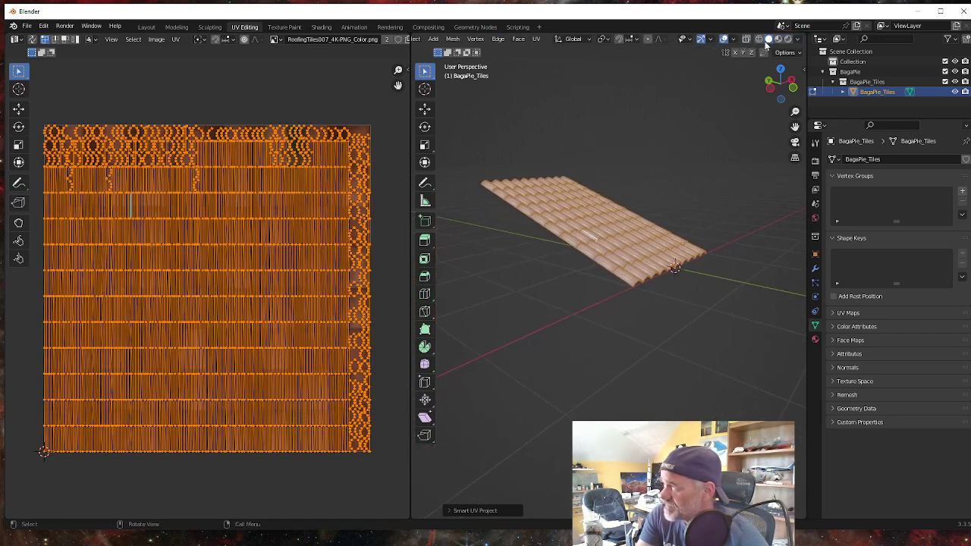
Turn on Material Preview in the 3D view to check the terracotta texture on the tiles
click(777, 38)
middle_drag(583, 256, 609, 274)
scroll(608, 274, up, 3)
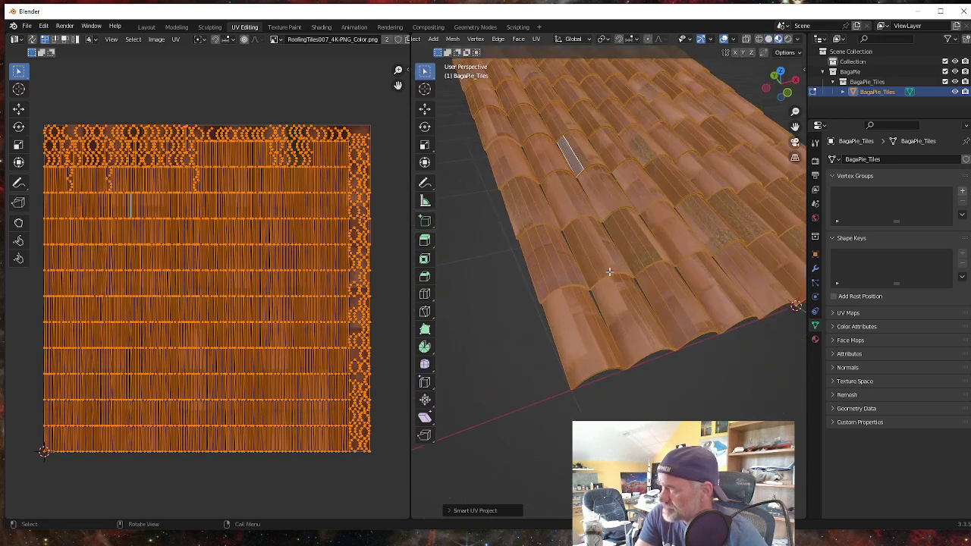
middle_drag(643, 330, 621, 362)
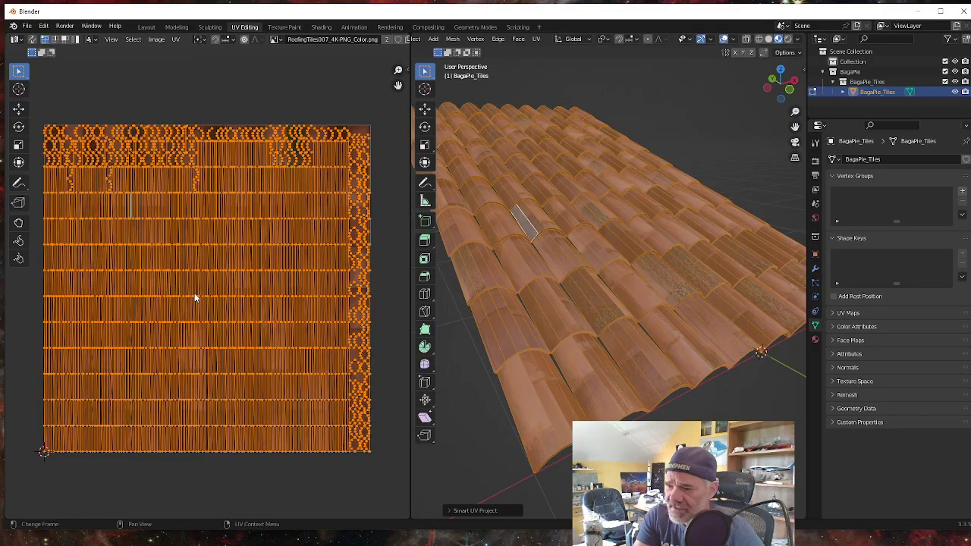
Scale the roof UVs by about 6.18, check the textured roof in Layout, then return to UV Editing
key(s)
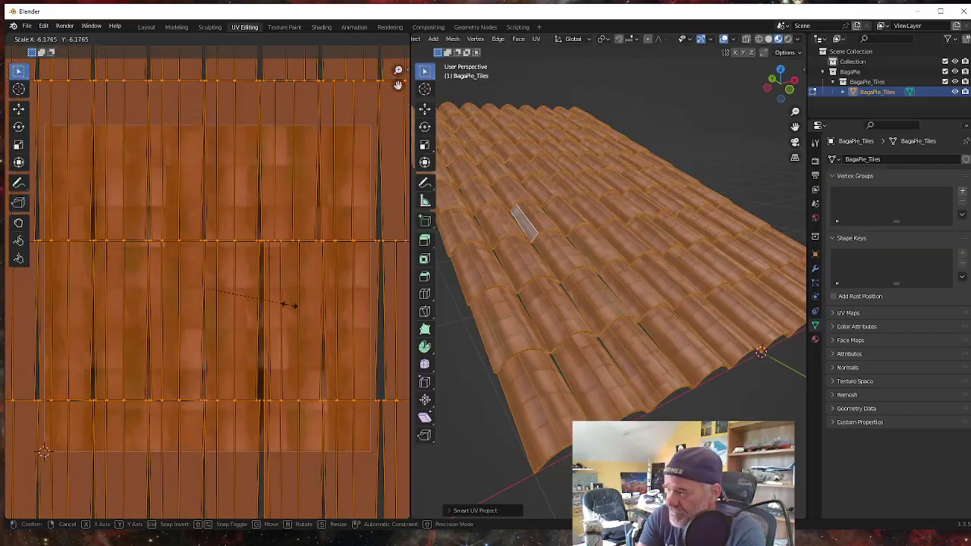
click(291, 305)
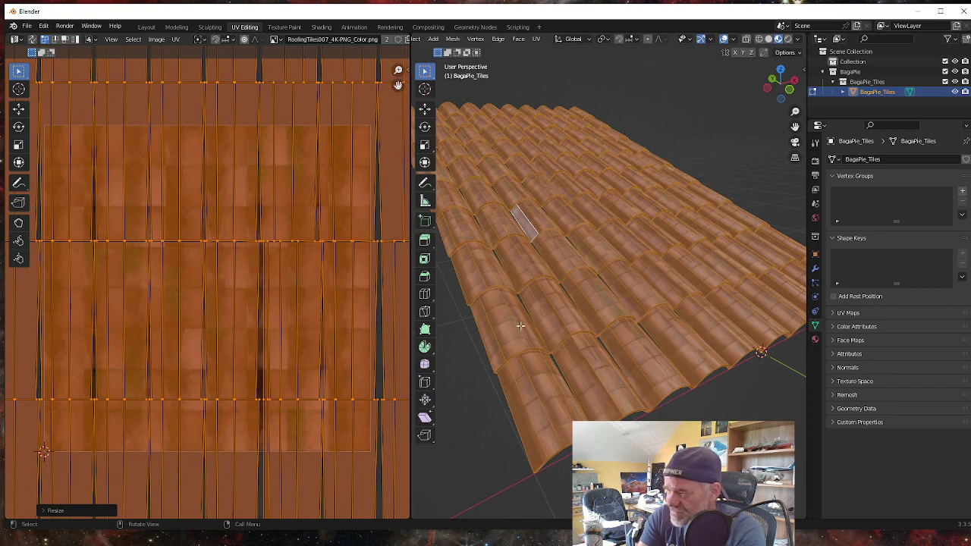
click(144, 26)
middle_drag(379, 349, 330, 387)
scroll(329, 365, up, 2)
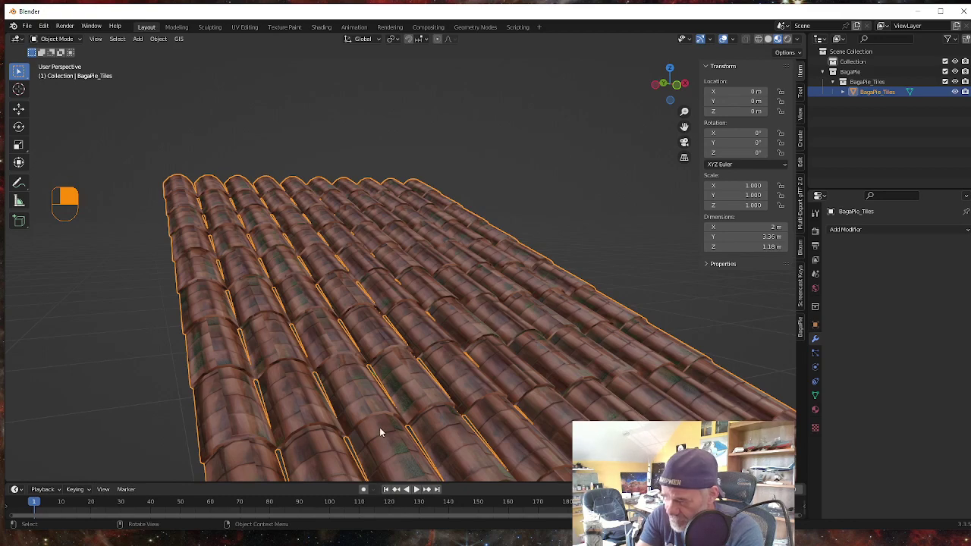
mouse_move(379, 432)
middle_down()
mouse_move(349, 411)
mouse_move(369, 384)
mouse_move(398, 430)
mouse_move(361, 434)
mouse_move(361, 422)
mouse_move(355, 431)
mouse_move(404, 429)
mouse_move(395, 433)
middle_up()
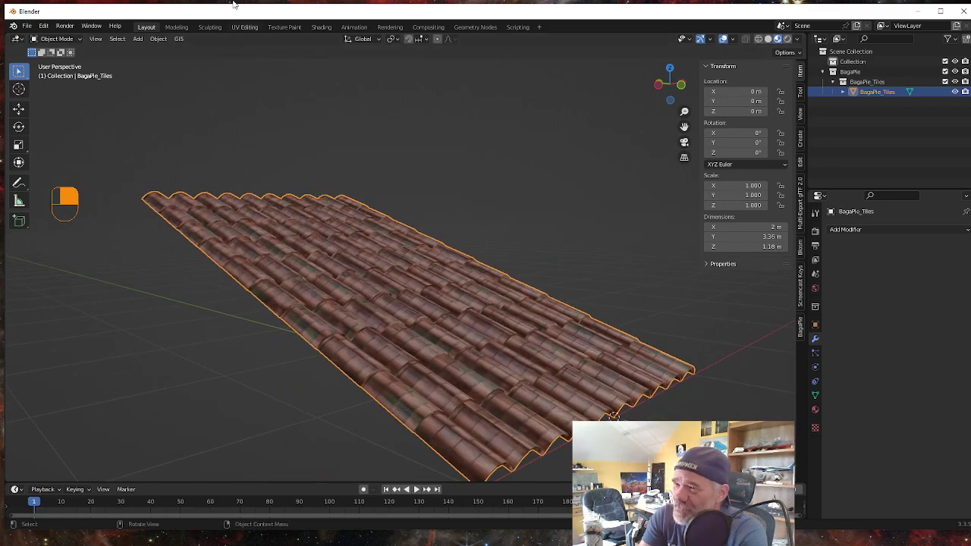
click(244, 27)
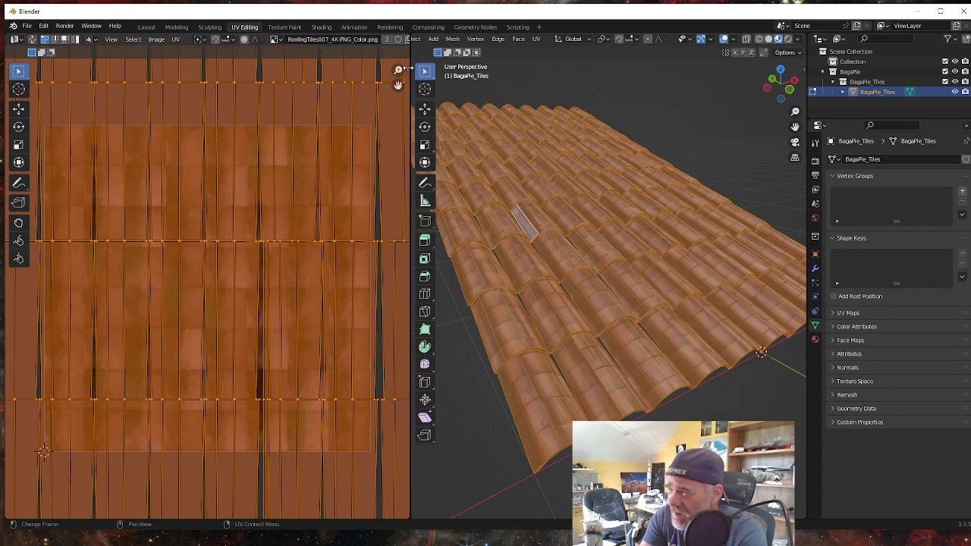
Open the UV editor sidebar, choose the TexTools tab and expand its UV Layout panel
click(407, 68)
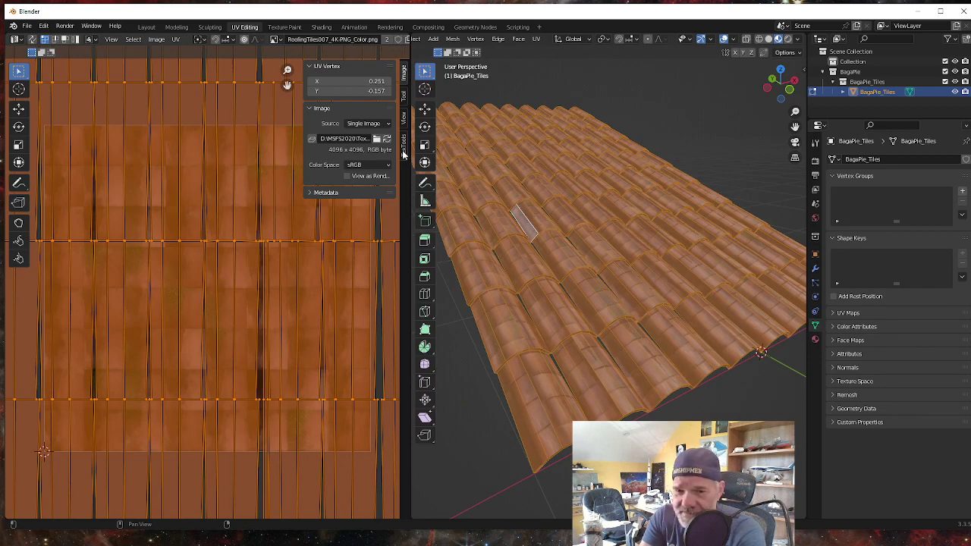
click(403, 151)
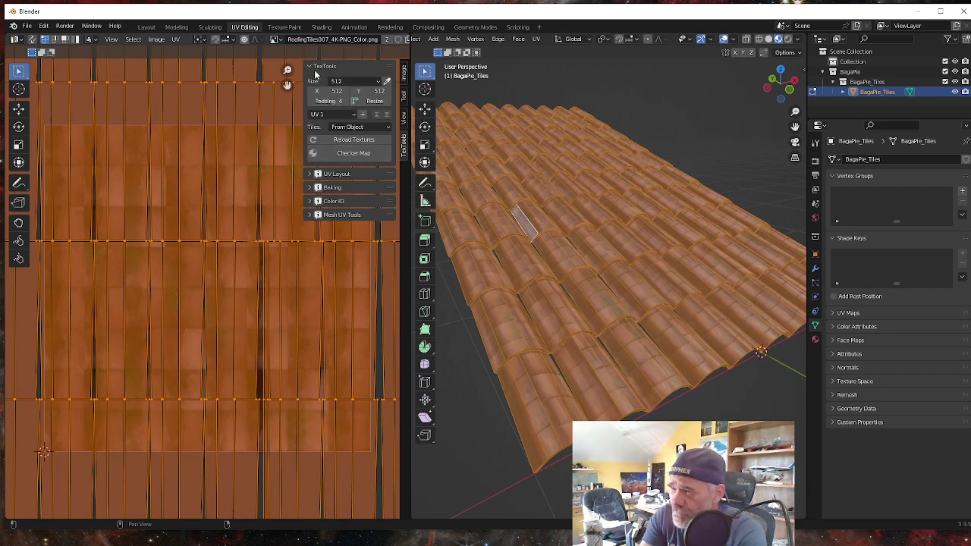
click(310, 175)
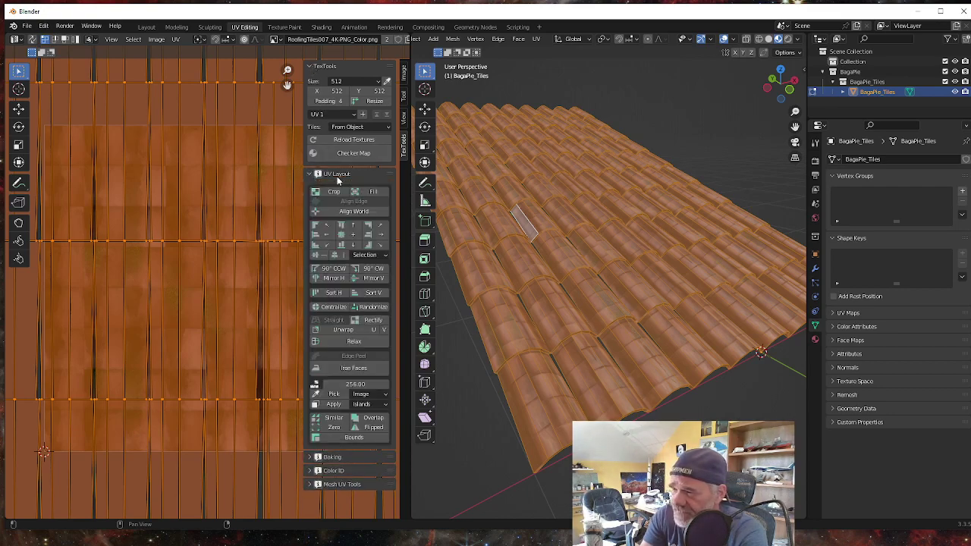
Stack every roof tile UV island in one spot with TexTools' align, redoing it once after an undo
scroll(258, 216, down, 5)
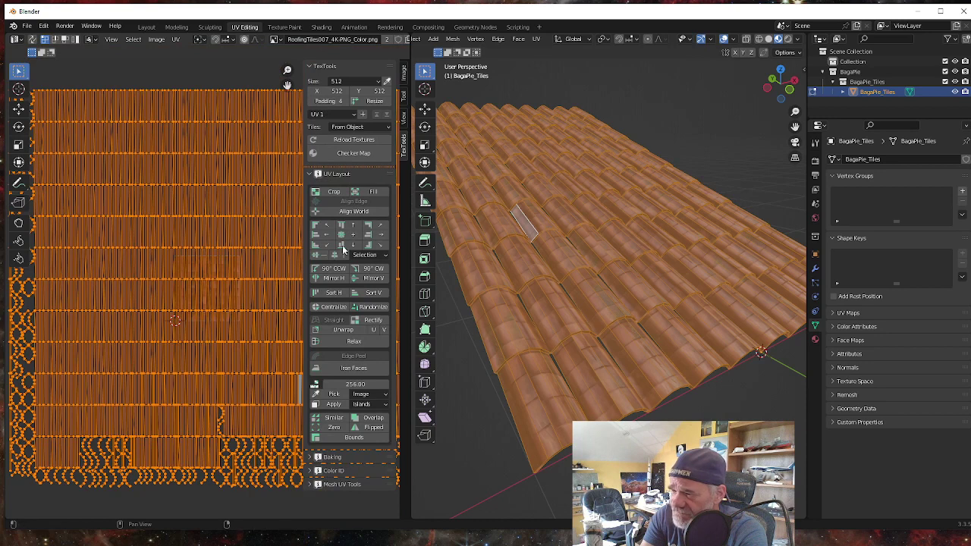
click(342, 236)
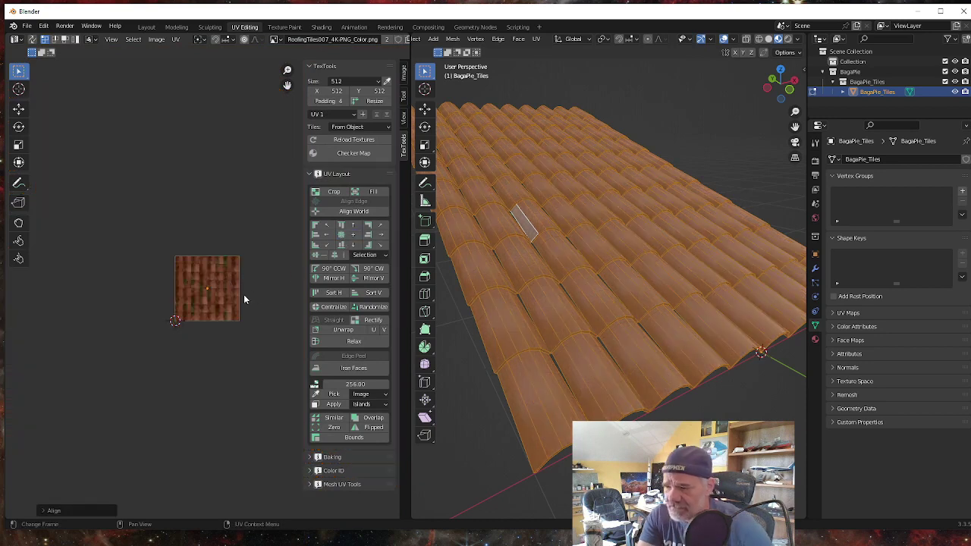
key(ctrl+z)
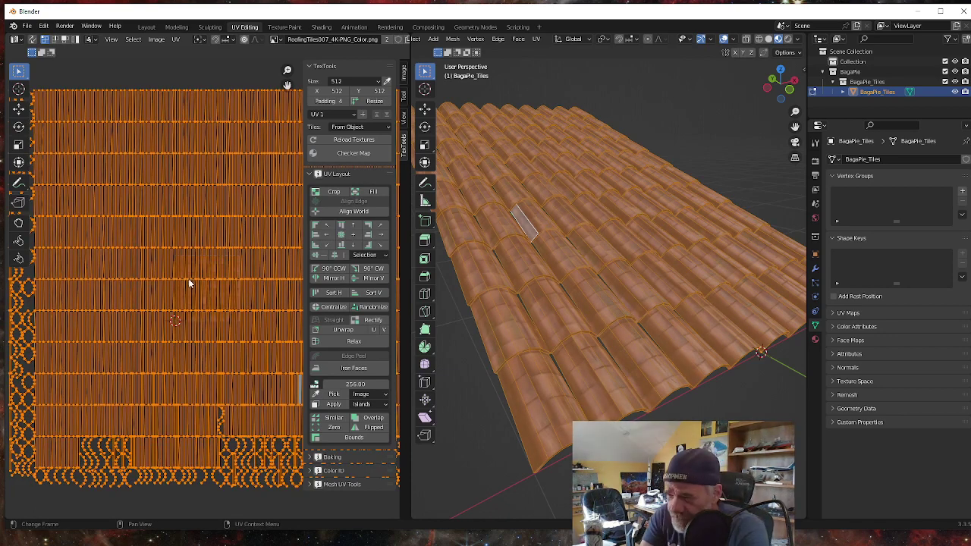
scroll(83, 66, up, 2)
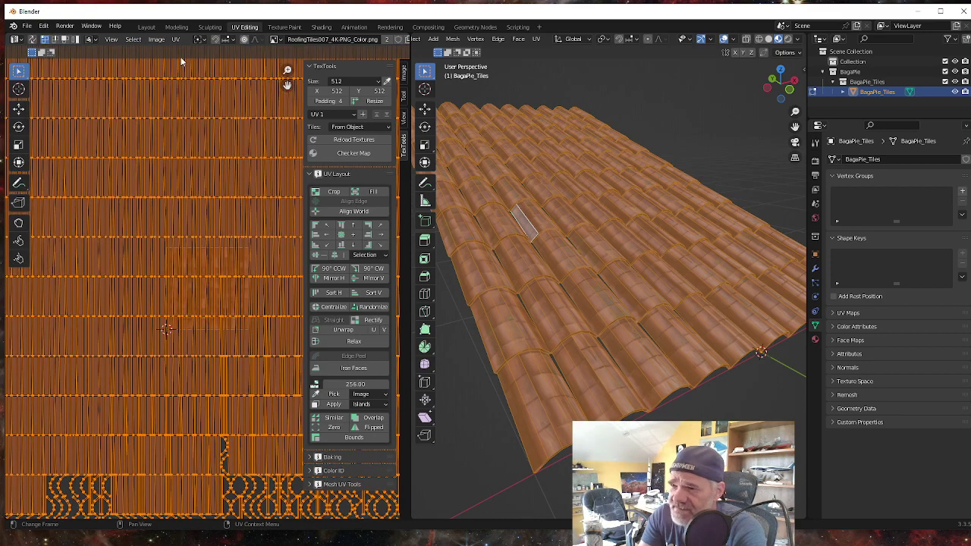
scroll(210, 248, down, 3)
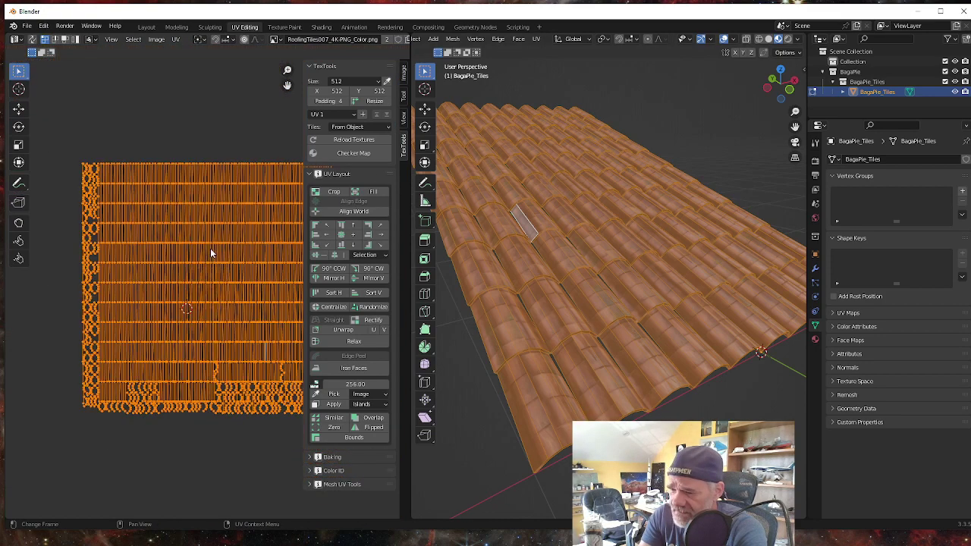
scroll(211, 237, up, 1)
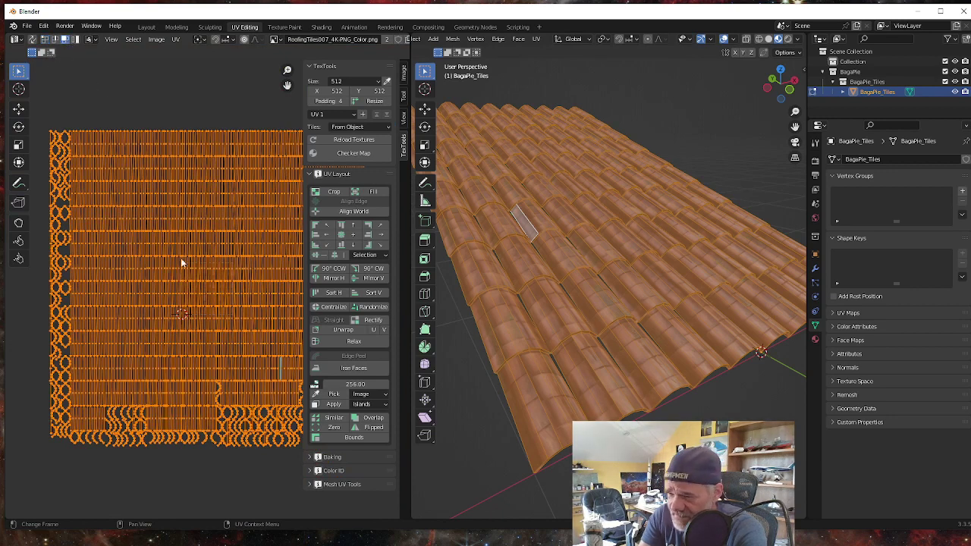
click(341, 237)
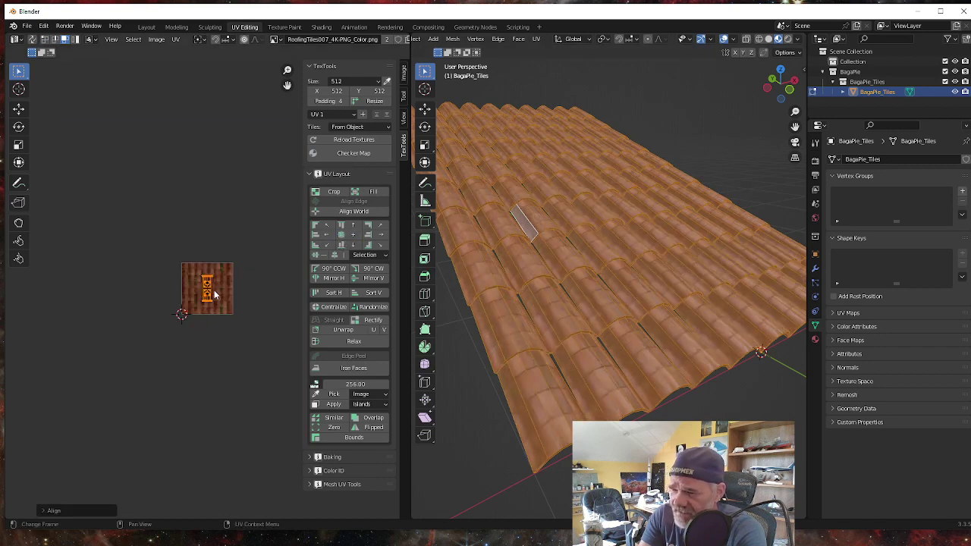
scroll(210, 309, up, 3)
scroll(209, 309, up, 4)
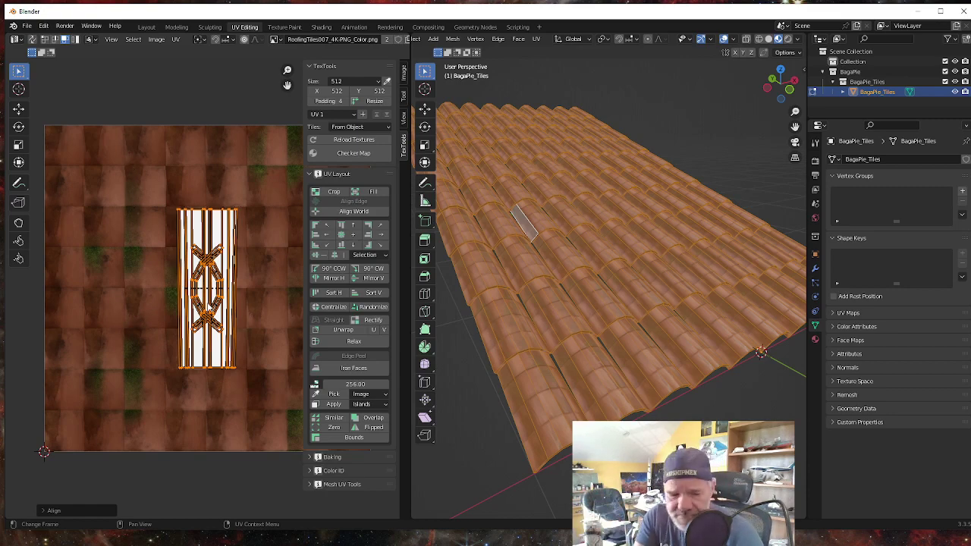
Move and scale down the stacked UV strip so it fits one tile of the RoofingTiles007 texture
key(g)
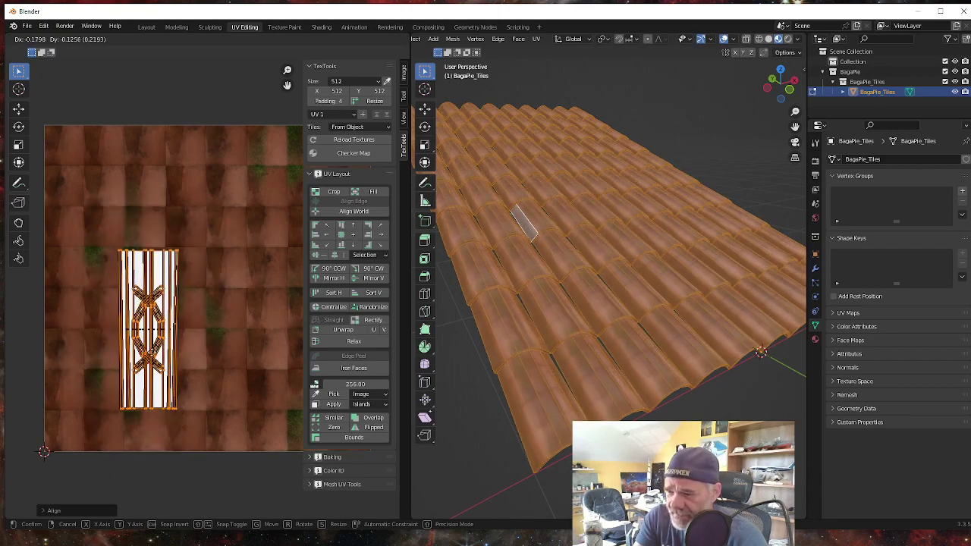
click(152, 292)
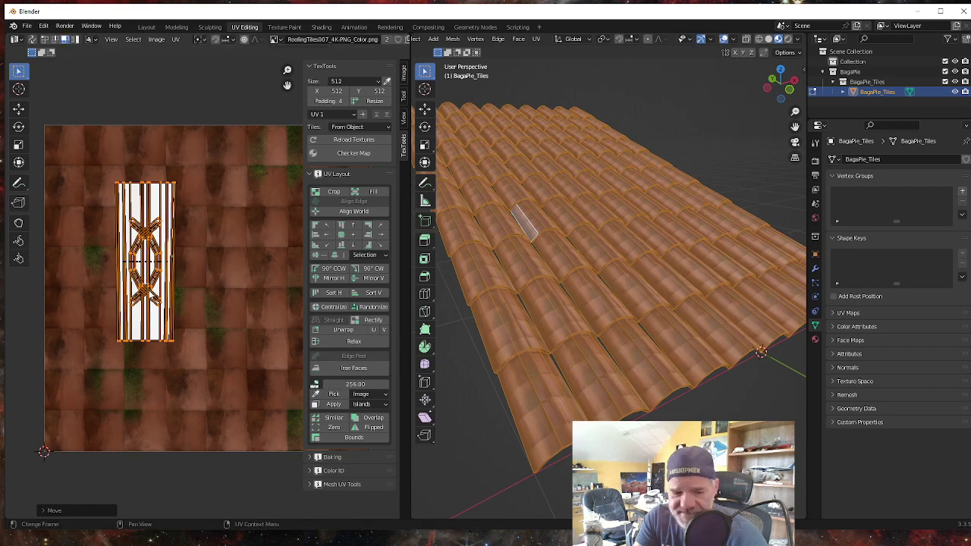
key(s)
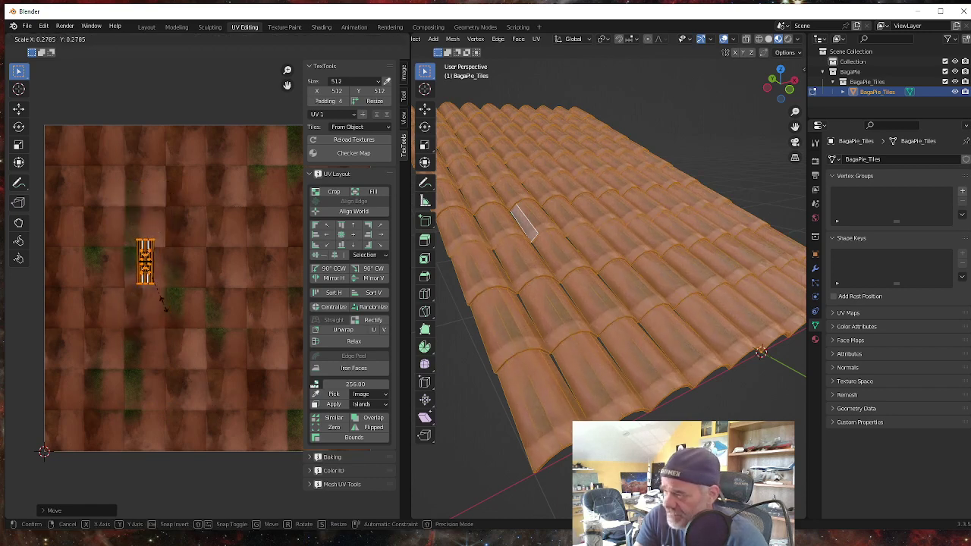
click(161, 300)
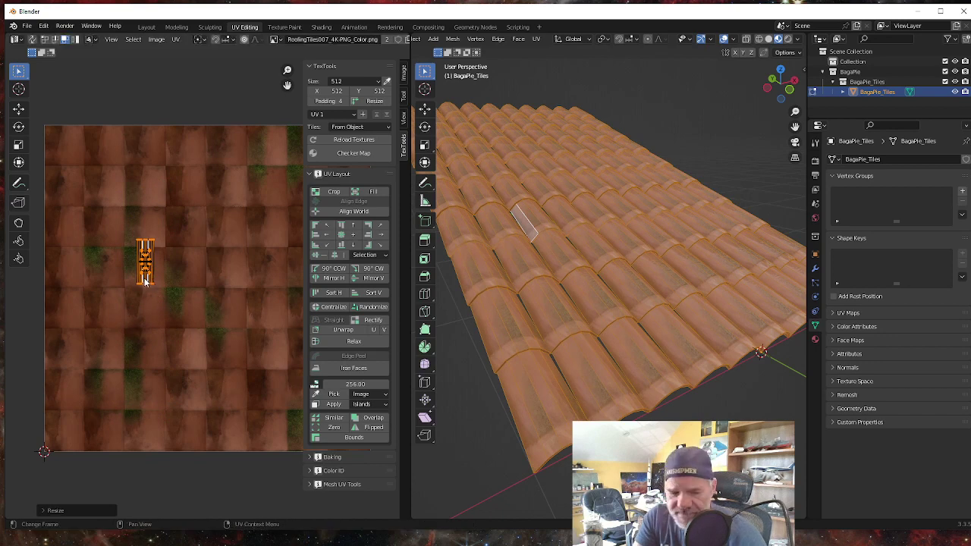
key(g)
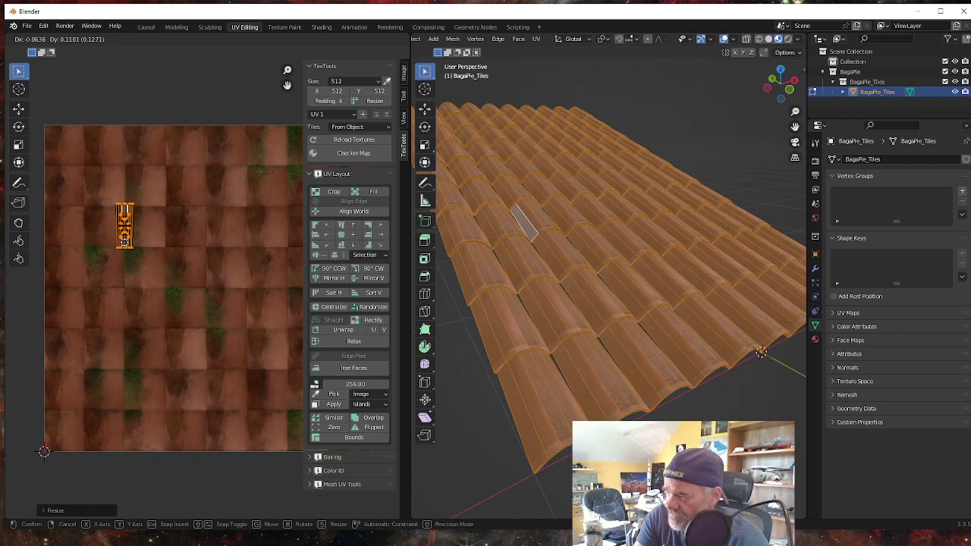
click(126, 244)
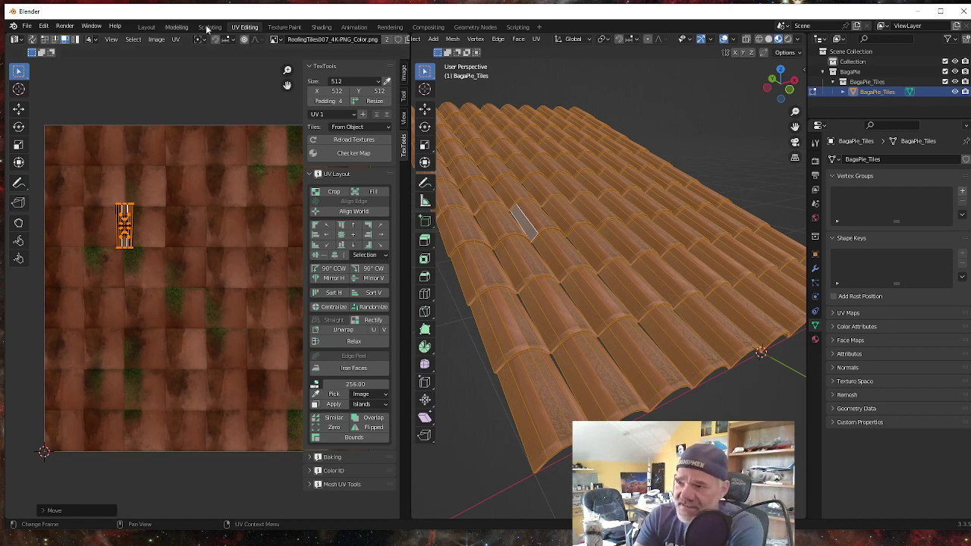
Go back to the Layout workspace and orbit to a front view of the terracotta tile rows
click(146, 27)
middle_drag(382, 273, 373, 317)
scroll(374, 317, up, 2)
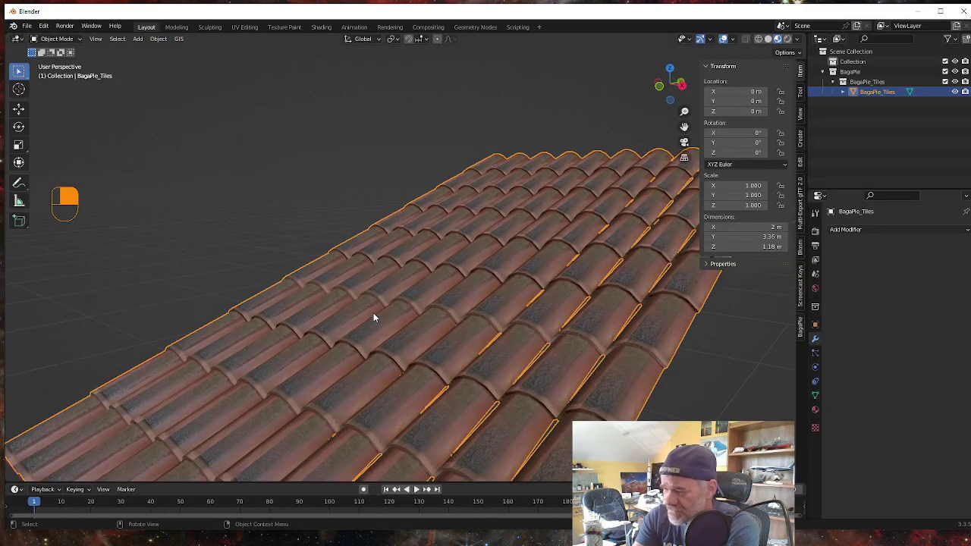
scroll(375, 314, down, 5)
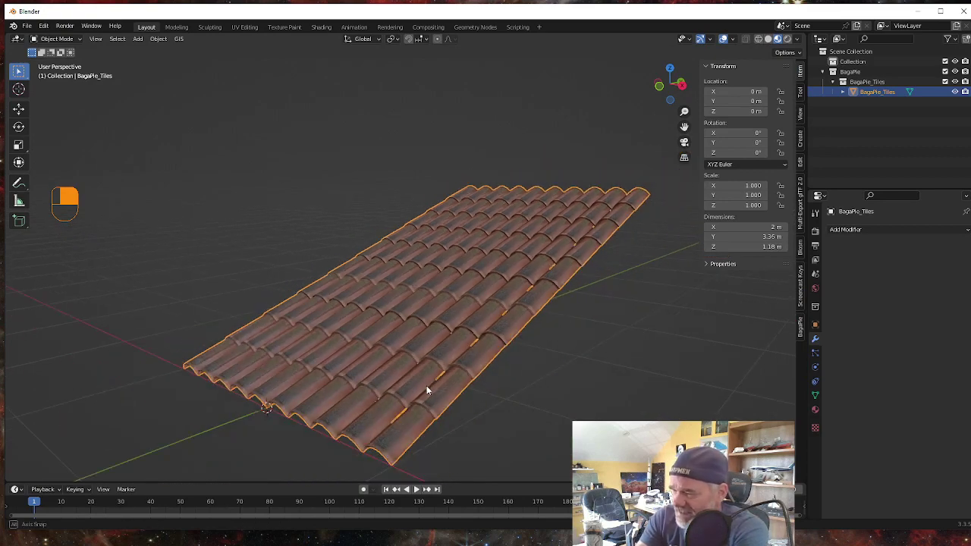
middle_drag(427, 388, 376, 245)
scroll(503, 342, up, 5)
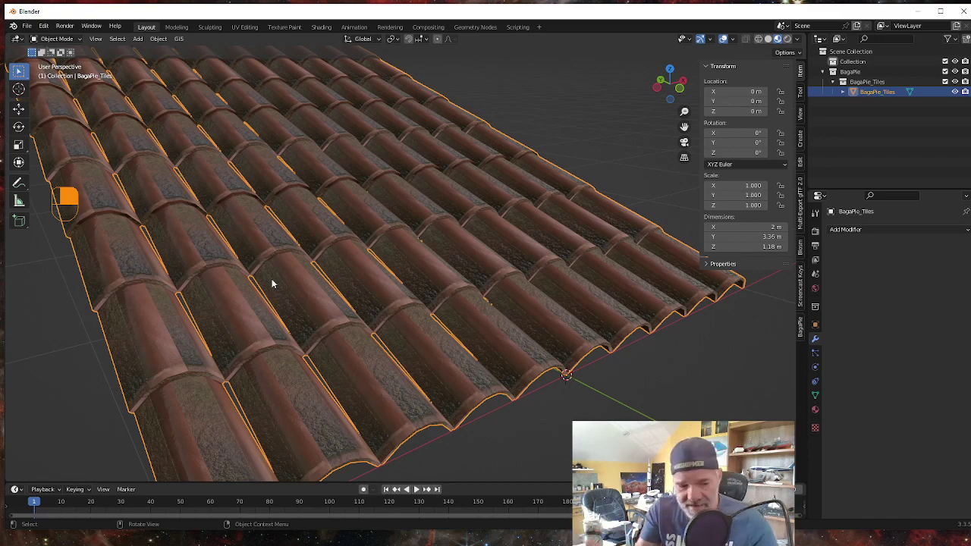
key(Tab)
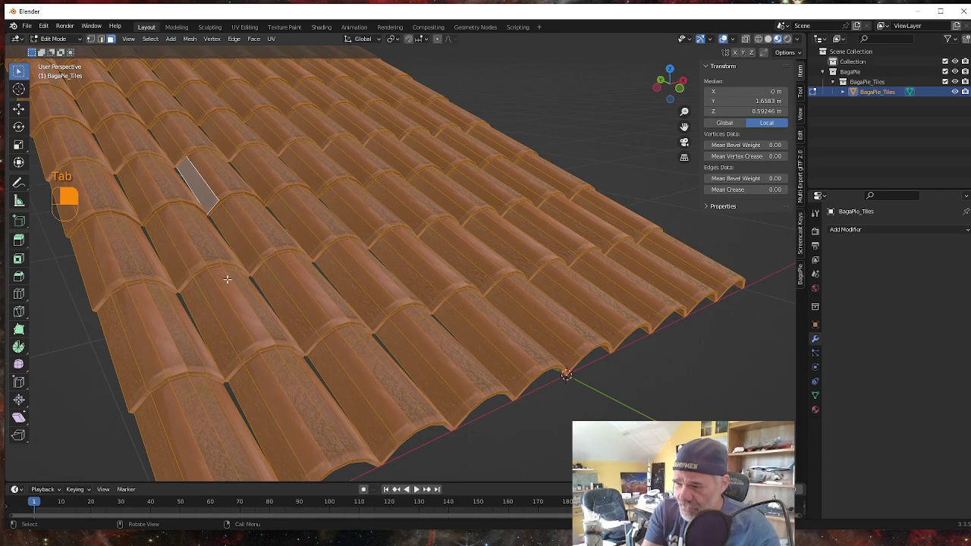
click(90, 39)
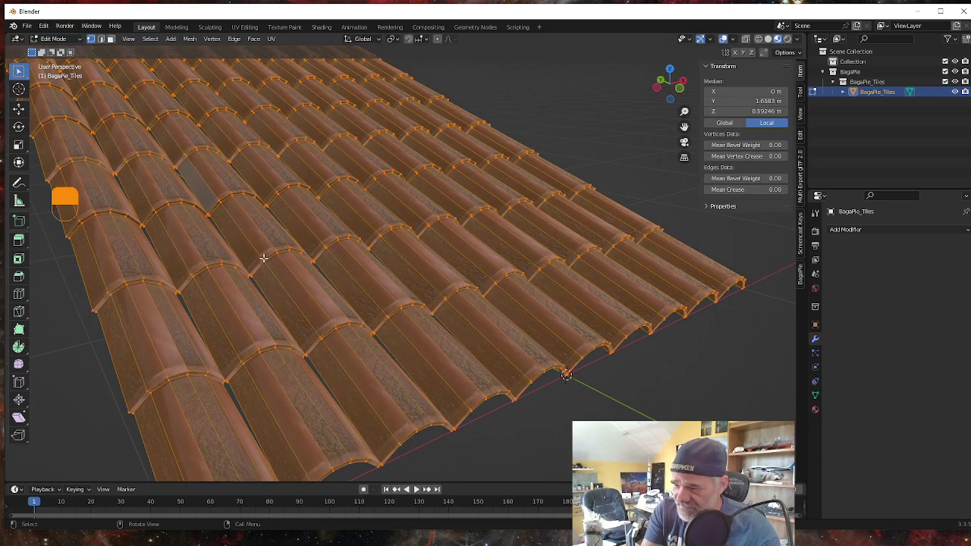
click(261, 259)
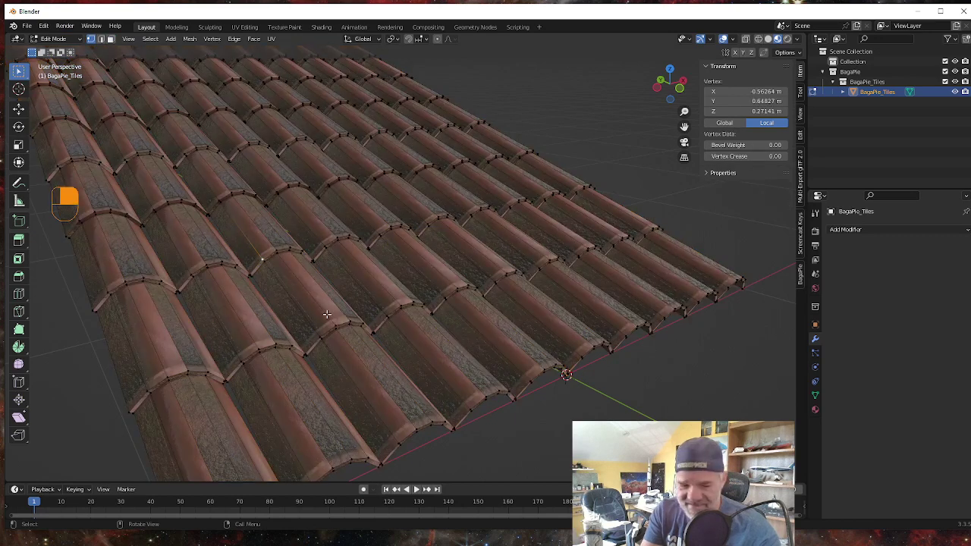
key(g)
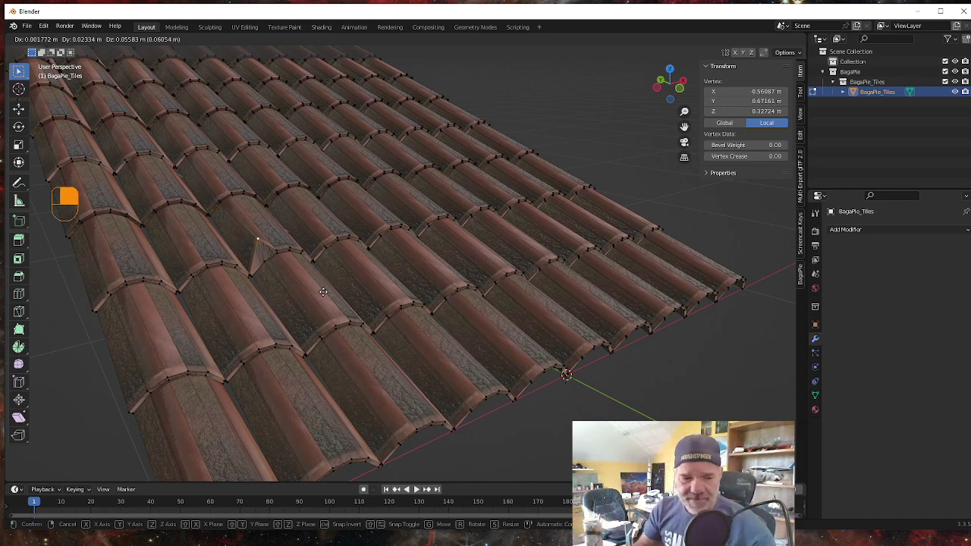
key(Escape)
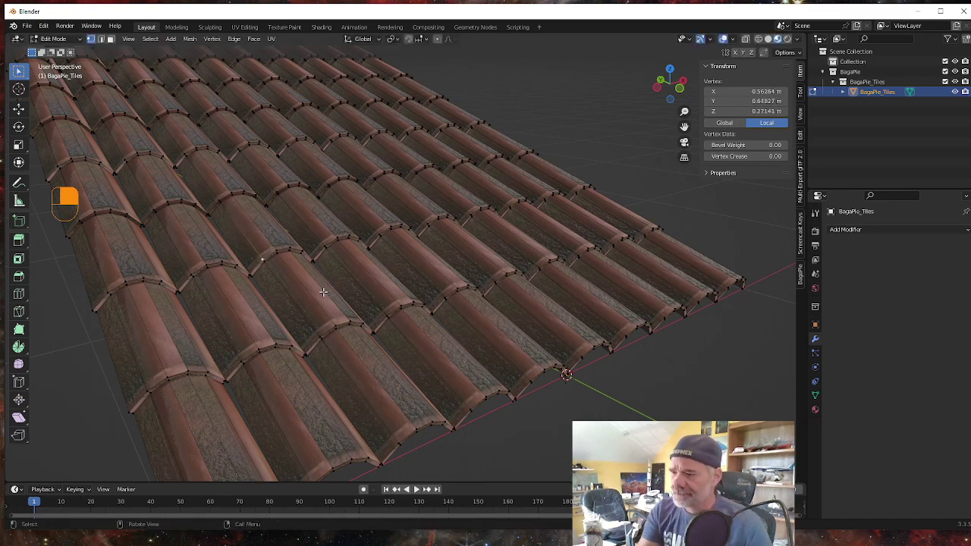
scroll(284, 217, down, 2)
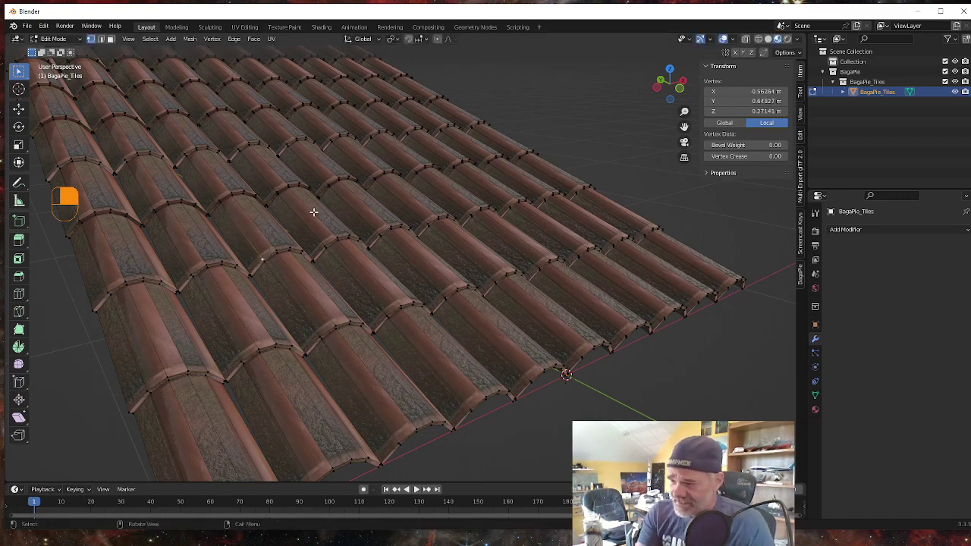
scroll(316, 212, down, 5)
scroll(314, 240, up, 2)
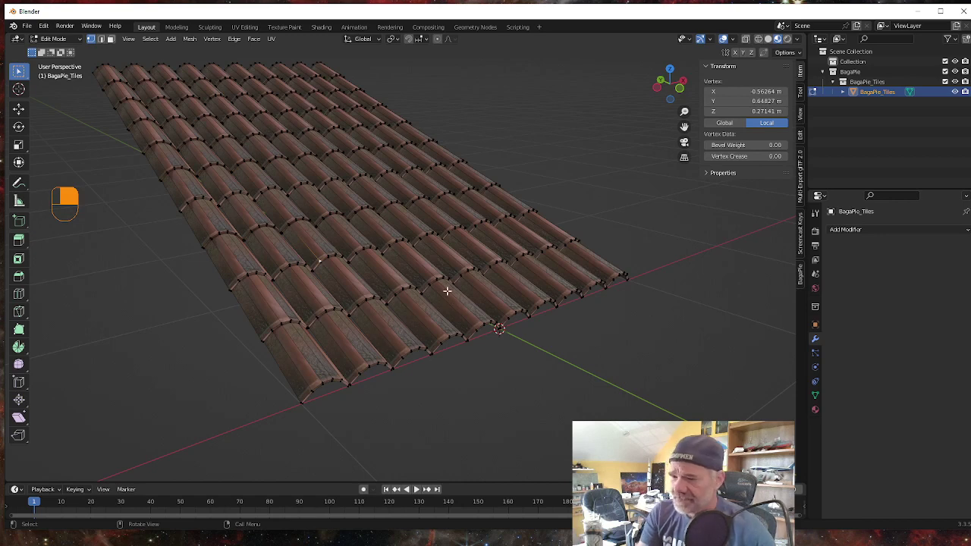
key(Tab)
key(j)
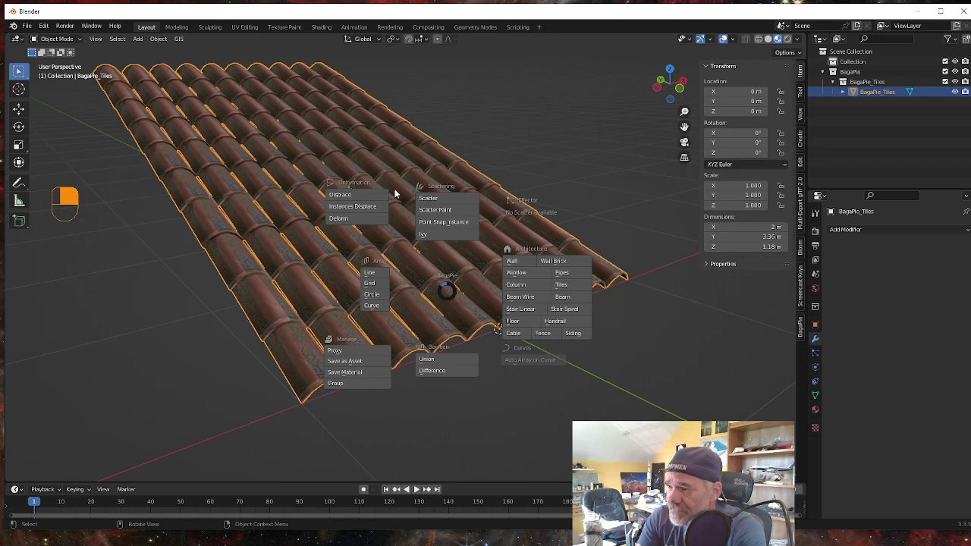
key(Escape)
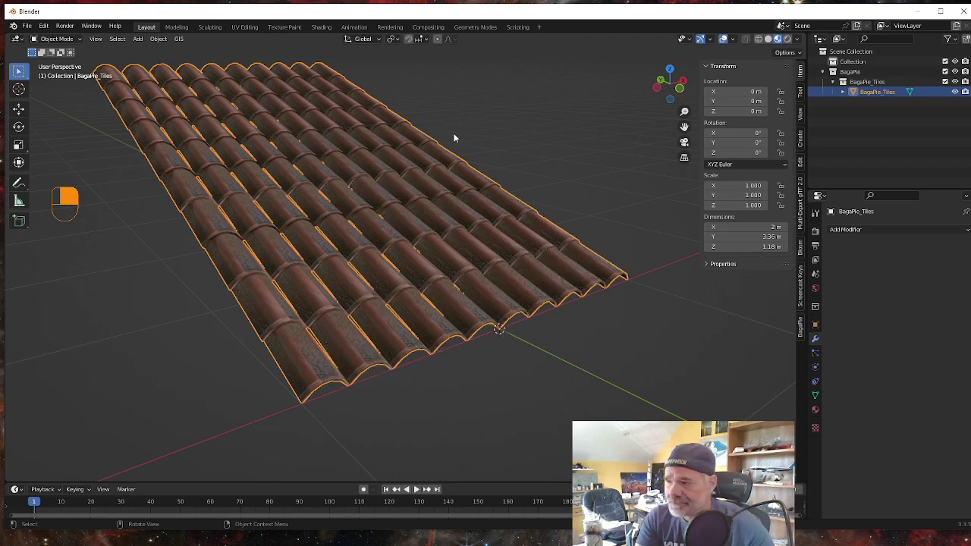